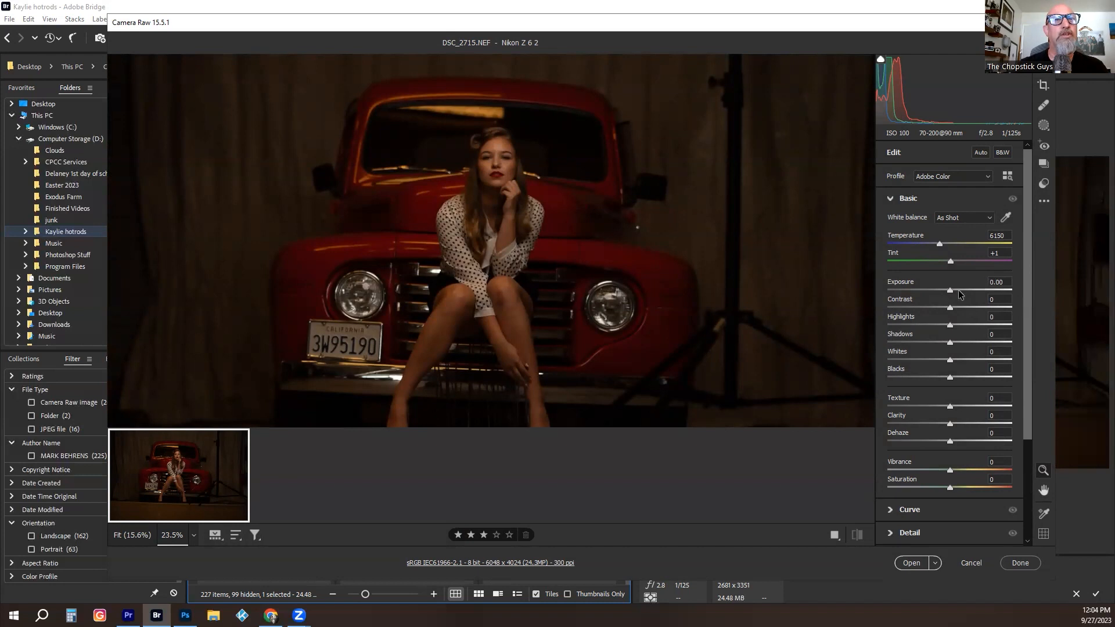
# - Brighten the portrait by setting the exposure to +0.90
pyautogui.moveTo(950, 293); pyautogui.dragTo(959, 292)
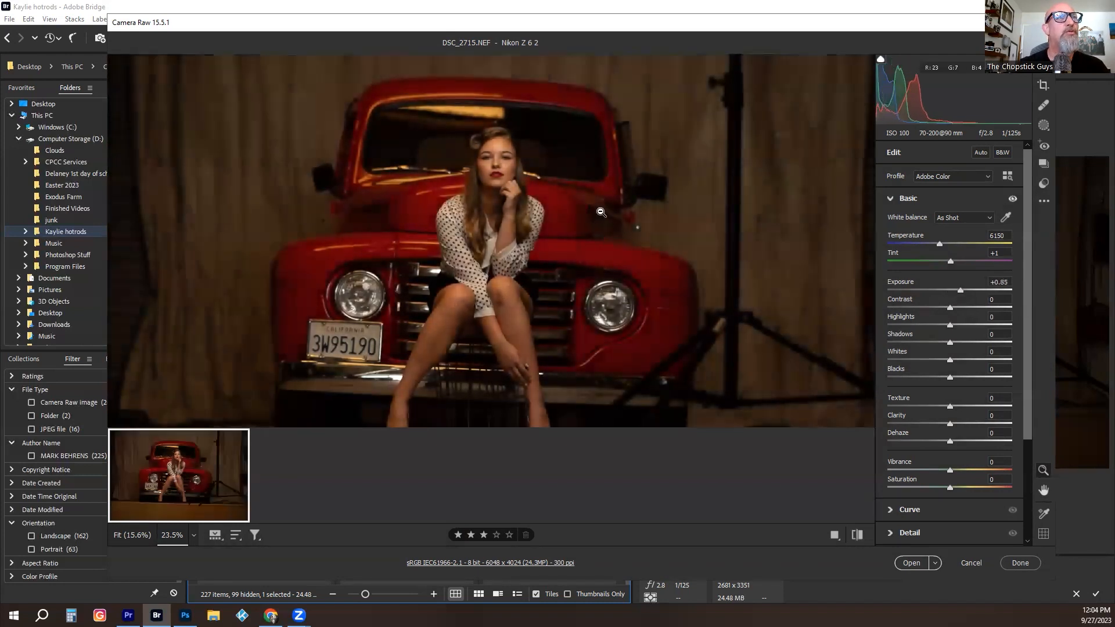
pyautogui.moveTo(498, 158); pyautogui.dragTo(596, 166)
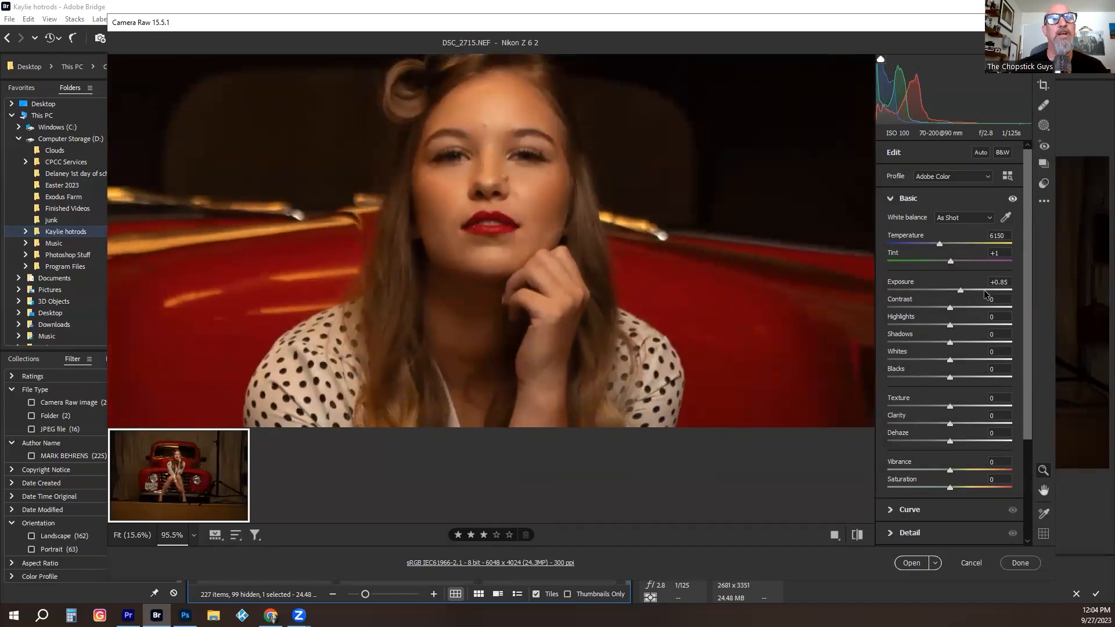
pyautogui.moveTo(959, 293); pyautogui.dragTo(959, 295)
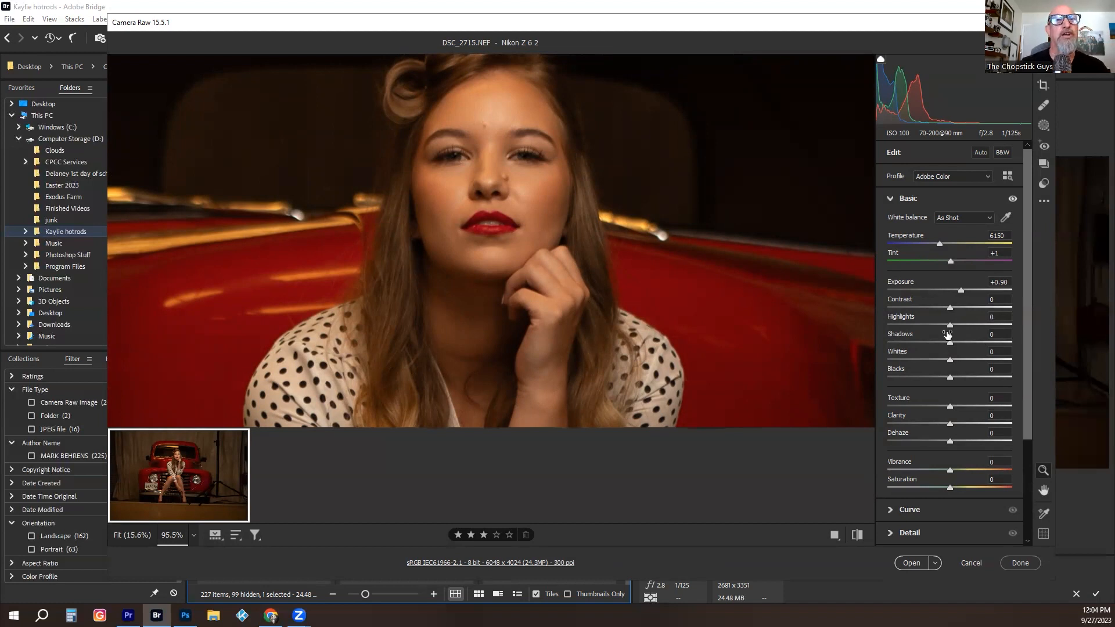
# - Set the shadows to +7 and the blacks to -5
pyautogui.moveTo(949, 343); pyautogui.dragTo(1084, 334)
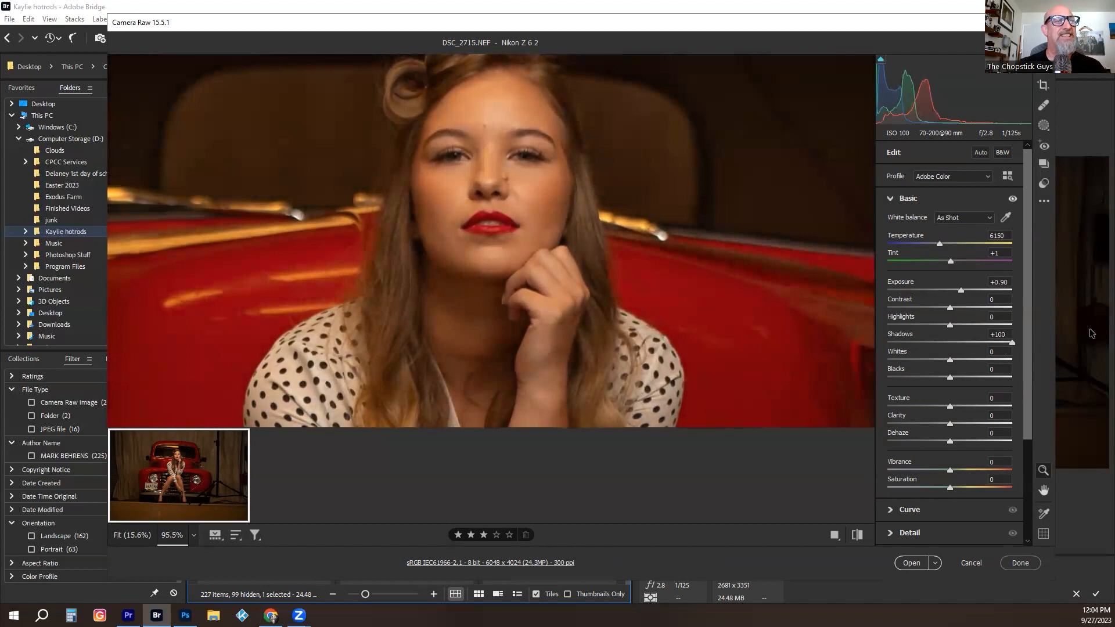
pyautogui.click(966, 341)
pyautogui.moveTo(966, 342)
pyautogui.mouseDown()
pyautogui.moveTo(975, 343)
pyautogui.moveTo(955, 342)
pyautogui.mouseUp()
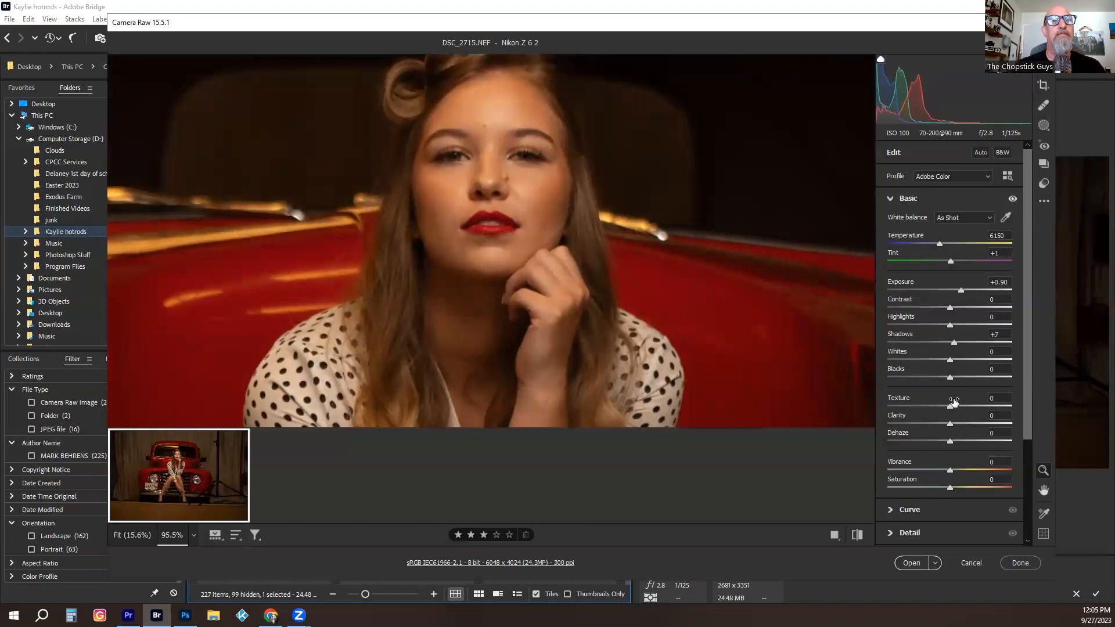
pyautogui.moveTo(952, 379)
pyautogui.mouseDown()
pyautogui.moveTo(1009, 378)
pyautogui.moveTo(928, 381)
pyautogui.moveTo(943, 379)
pyautogui.mouseUp()
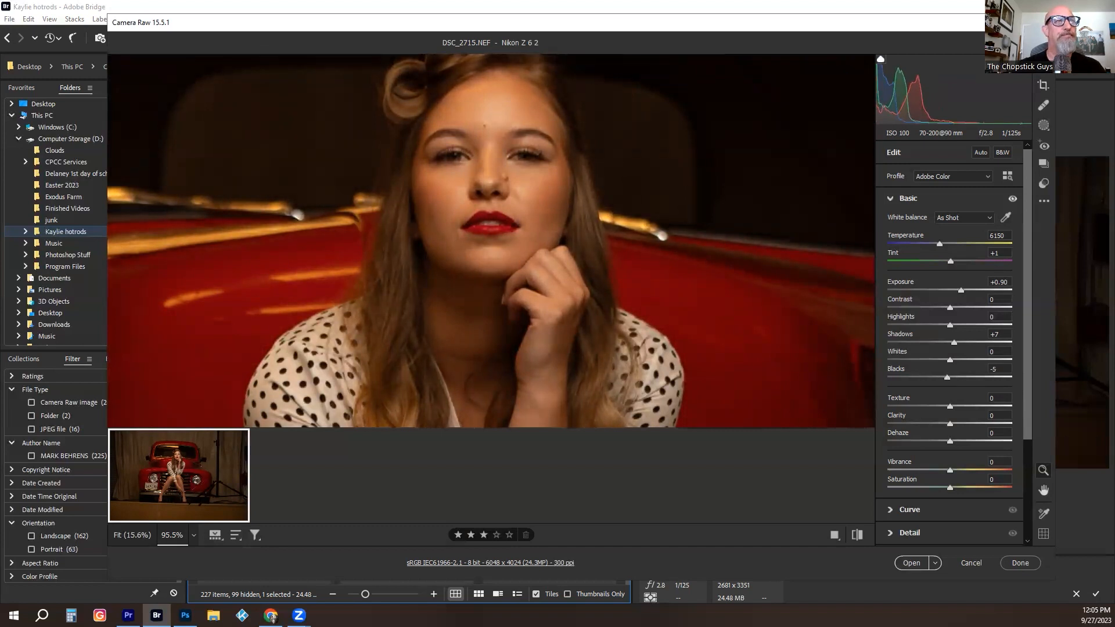
# - Apply the Auto white balance and warm the color temperature to 4500
pyautogui.click(956, 219)
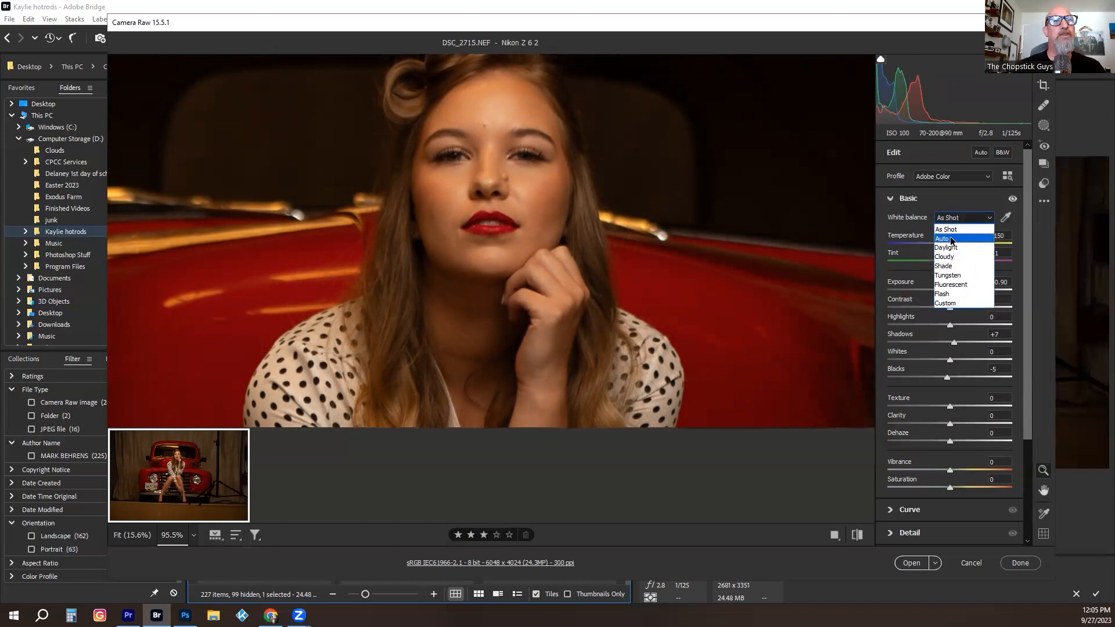
pyautogui.click(948, 240)
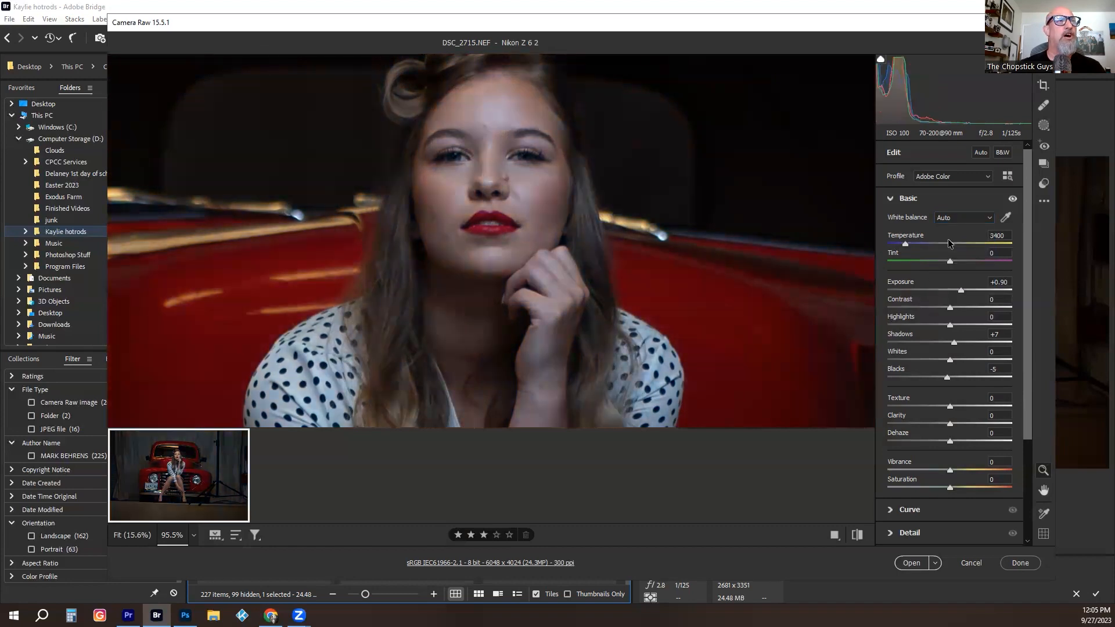
pyautogui.scroll(-5, 621, 255)
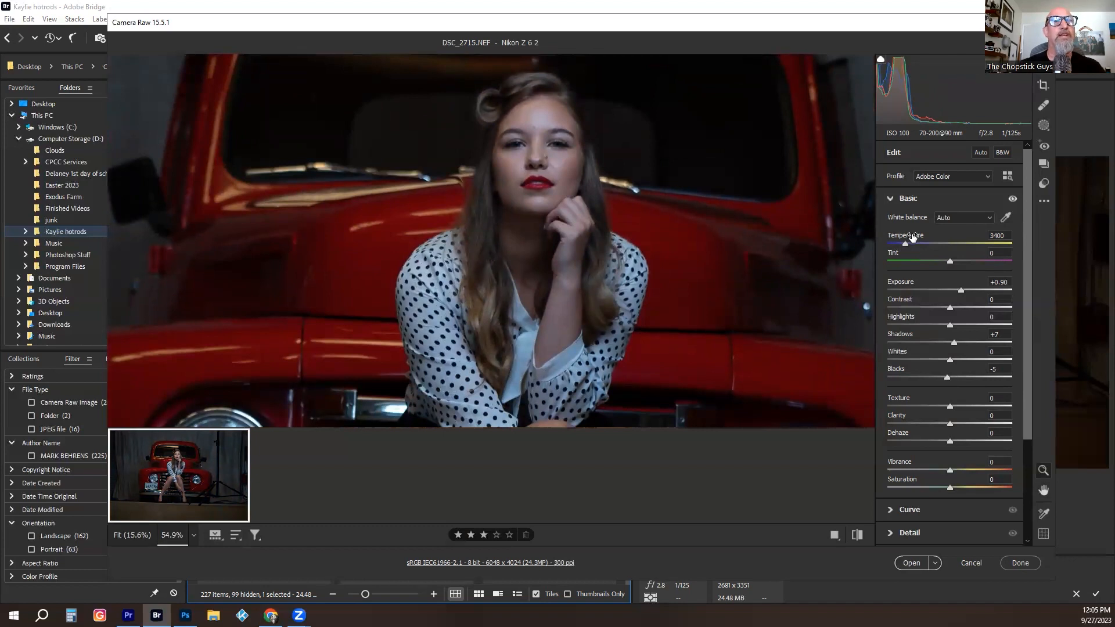
pyautogui.moveTo(904, 243); pyautogui.dragTo(918, 245)
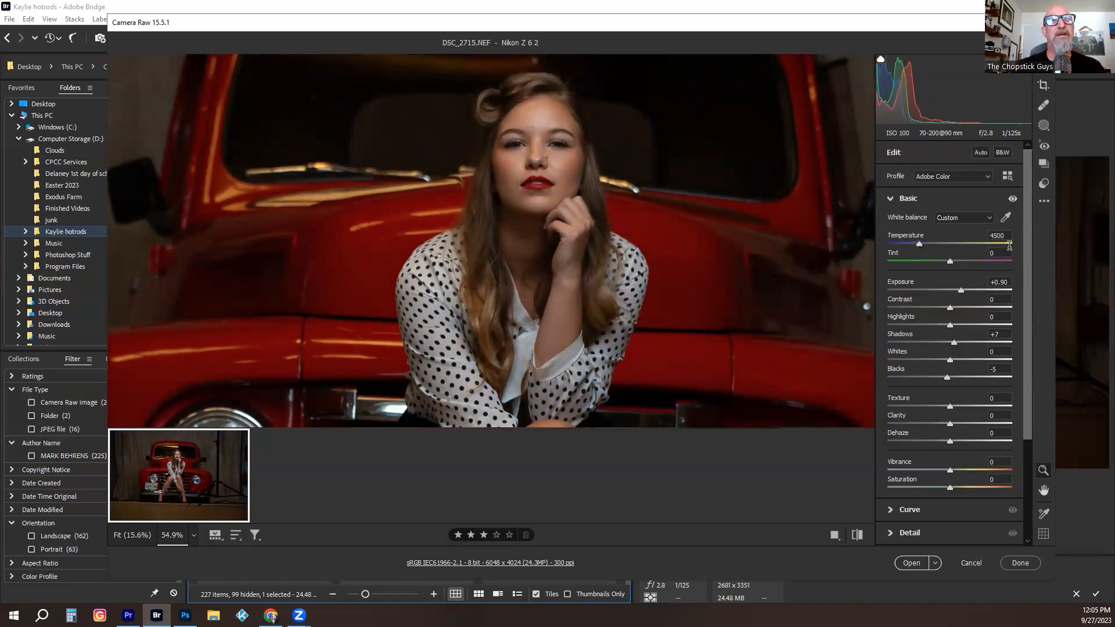
# - Sample the white balance from the woman's white blouse for a tint of -6, and set the temperature to 4550
pyautogui.click(1003, 219)
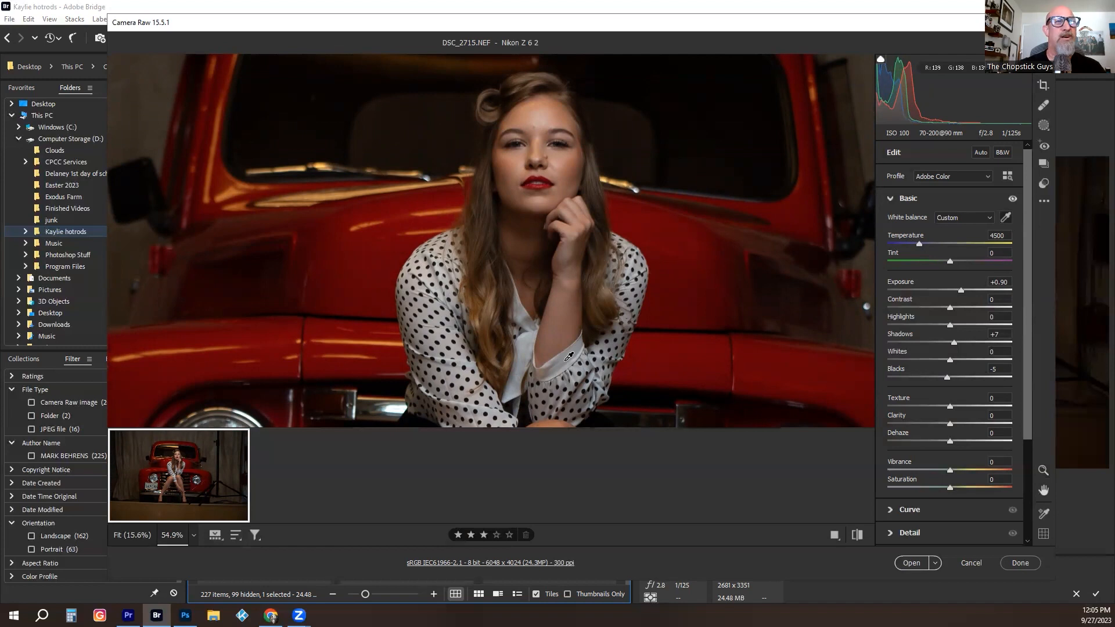
pyautogui.click(527, 337)
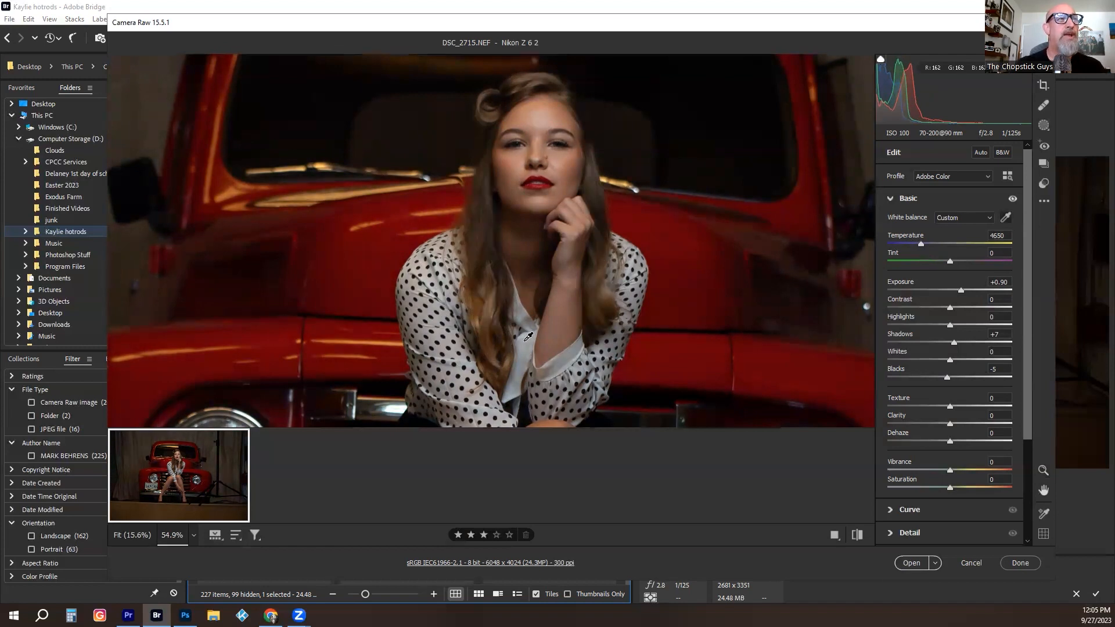
pyautogui.click(456, 372)
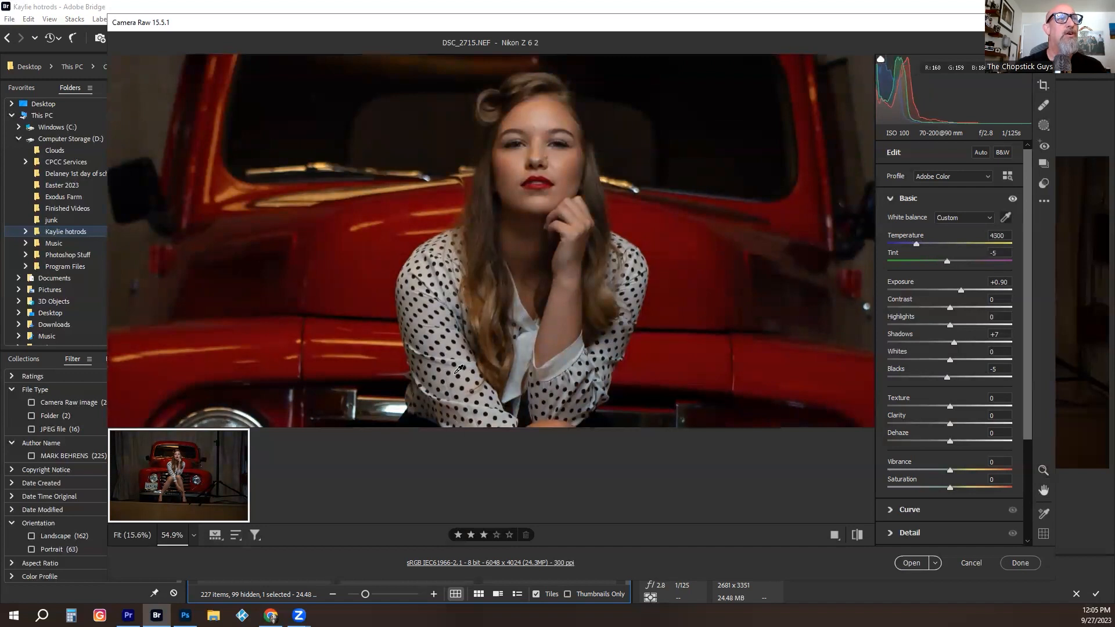
pyautogui.click(633, 292)
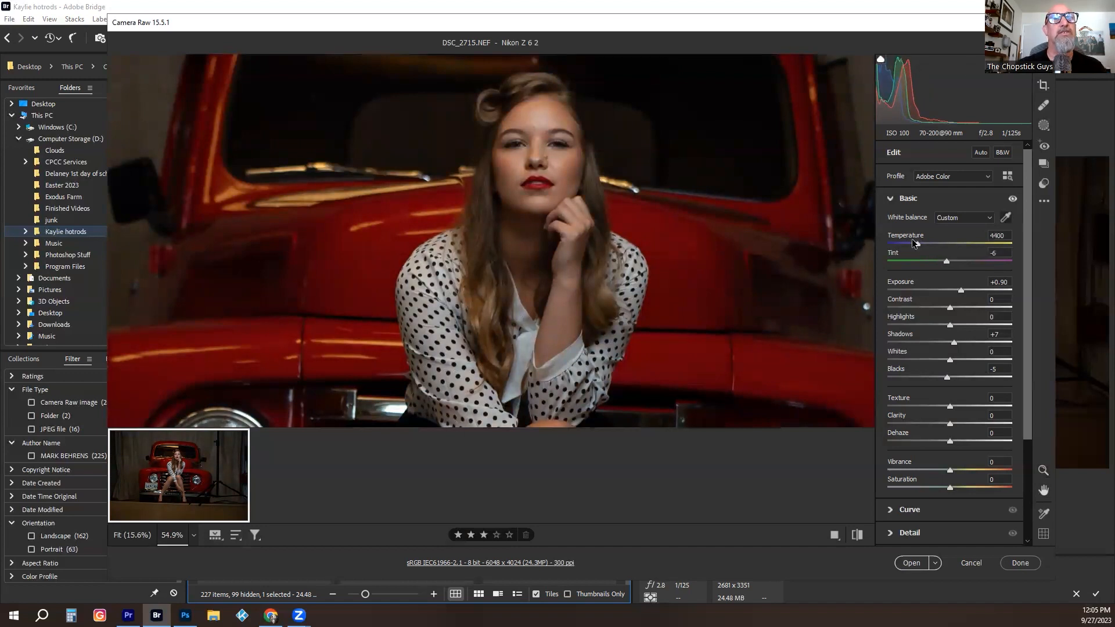
pyautogui.moveTo(916, 242); pyautogui.dragTo(917, 242)
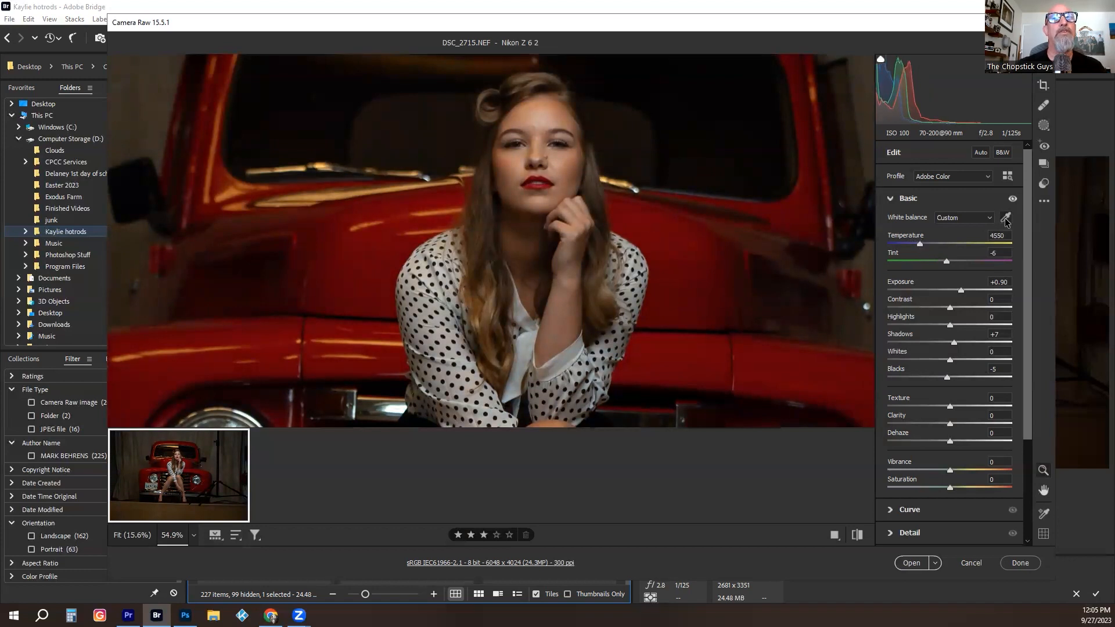
# - Set the clarity to +9 and soften the skin with a texture of -12
pyautogui.moveTo(653, 267); pyautogui.dragTo(572, 293)
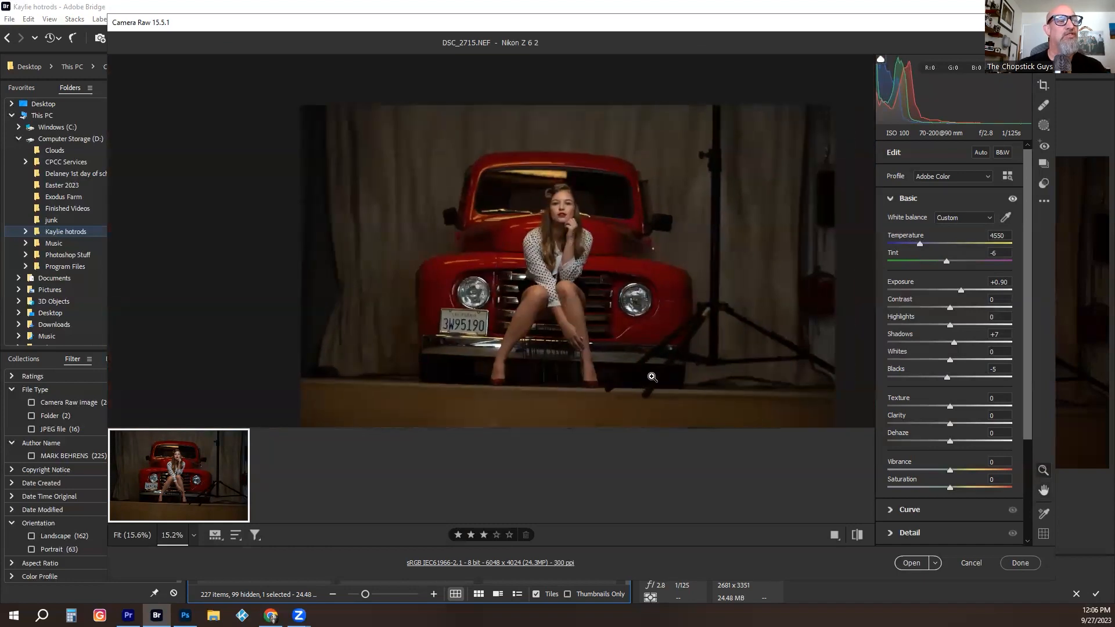
pyautogui.moveTo(560, 211); pyautogui.dragTo(642, 206)
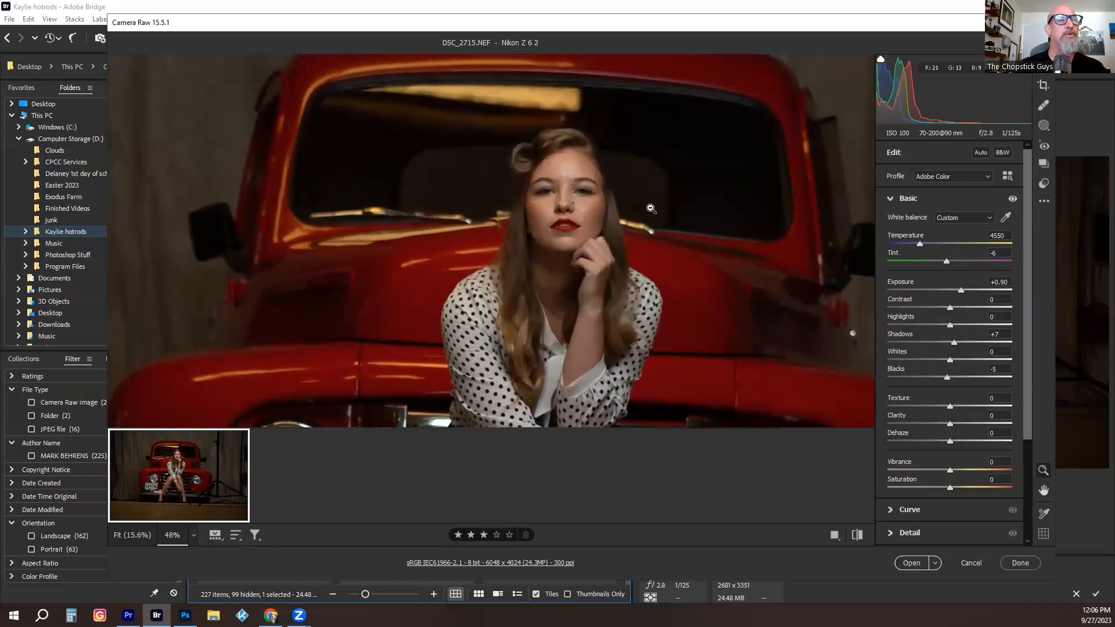
pyautogui.moveTo(548, 249); pyautogui.dragTo(566, 240)
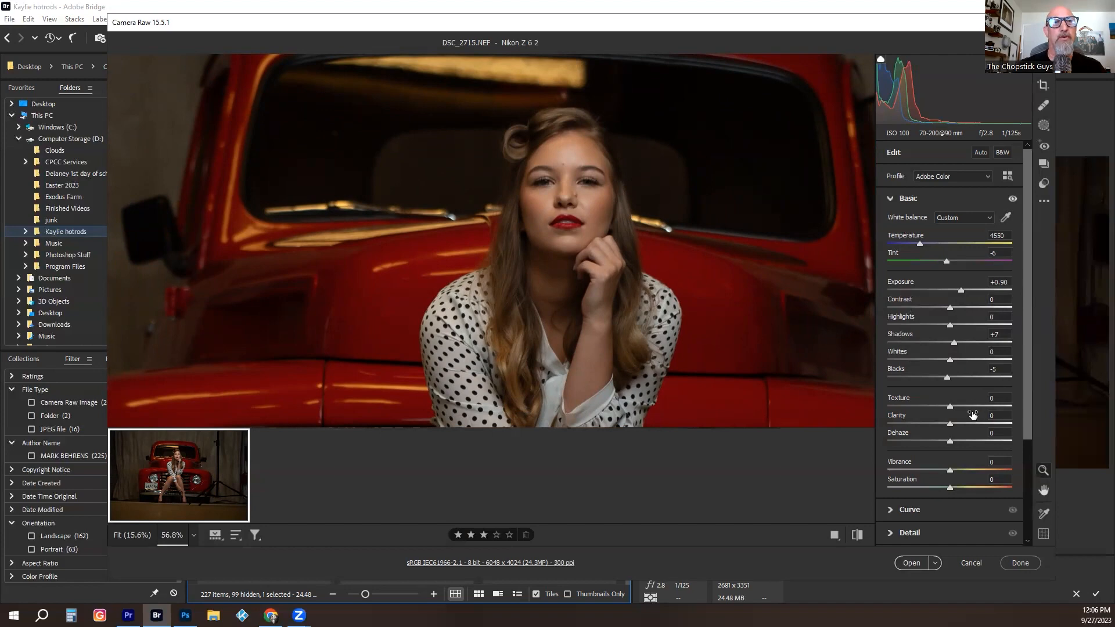
pyautogui.moveTo(578, 201); pyautogui.dragTo(614, 193)
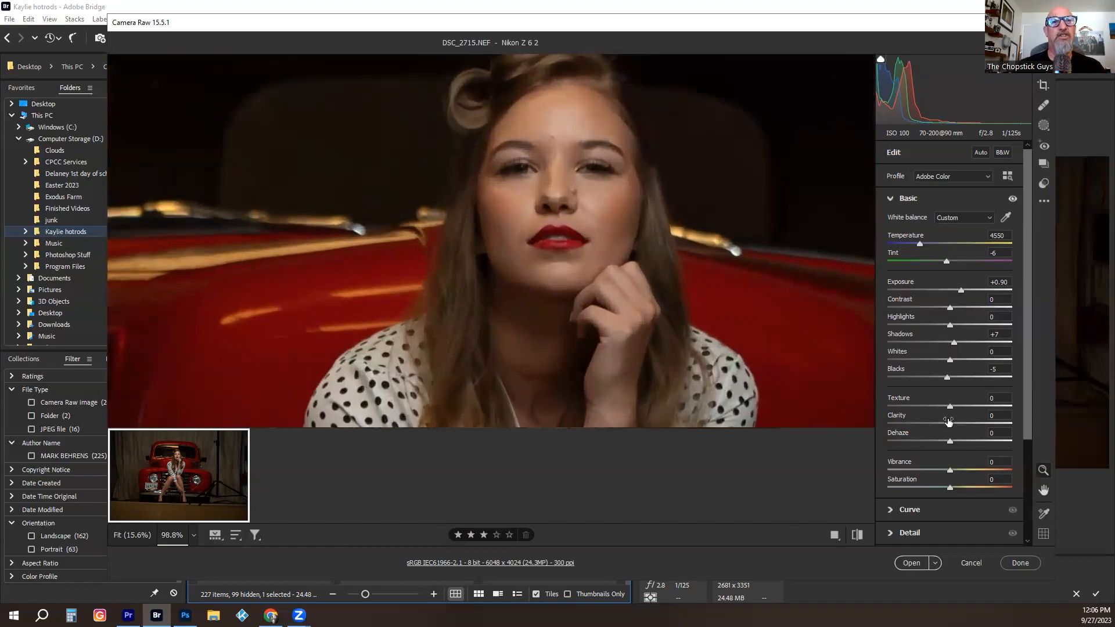
pyautogui.moveTo(671, 308); pyautogui.dragTo(666, 305)
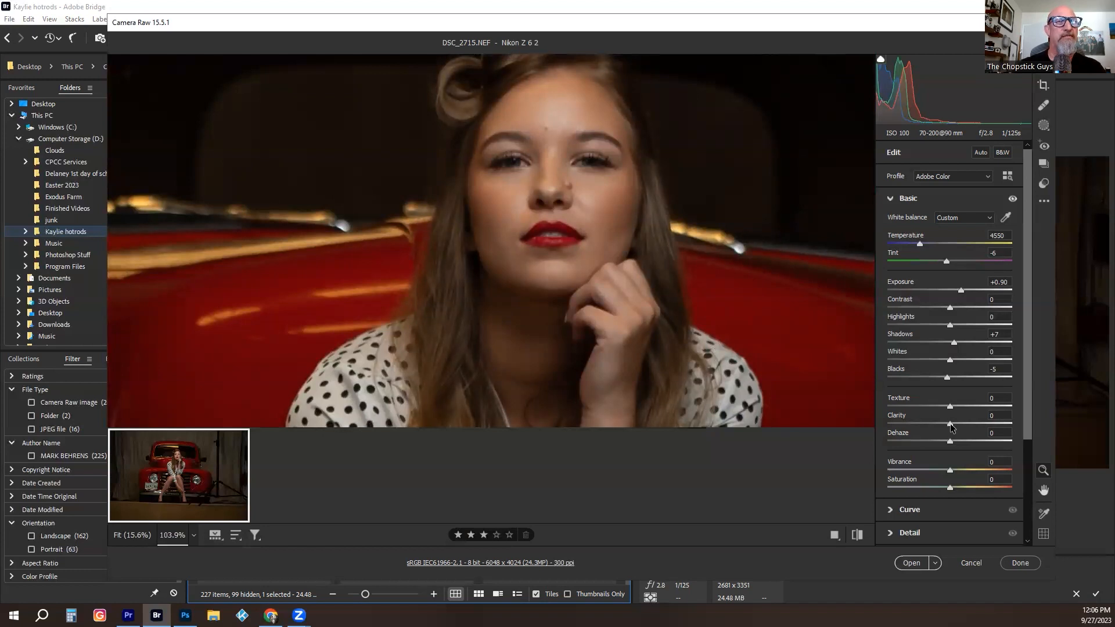
pyautogui.moveTo(952, 427)
pyautogui.mouseDown()
pyautogui.moveTo(972, 426)
pyautogui.moveTo(921, 428)
pyautogui.moveTo(959, 428)
pyautogui.mouseUp()
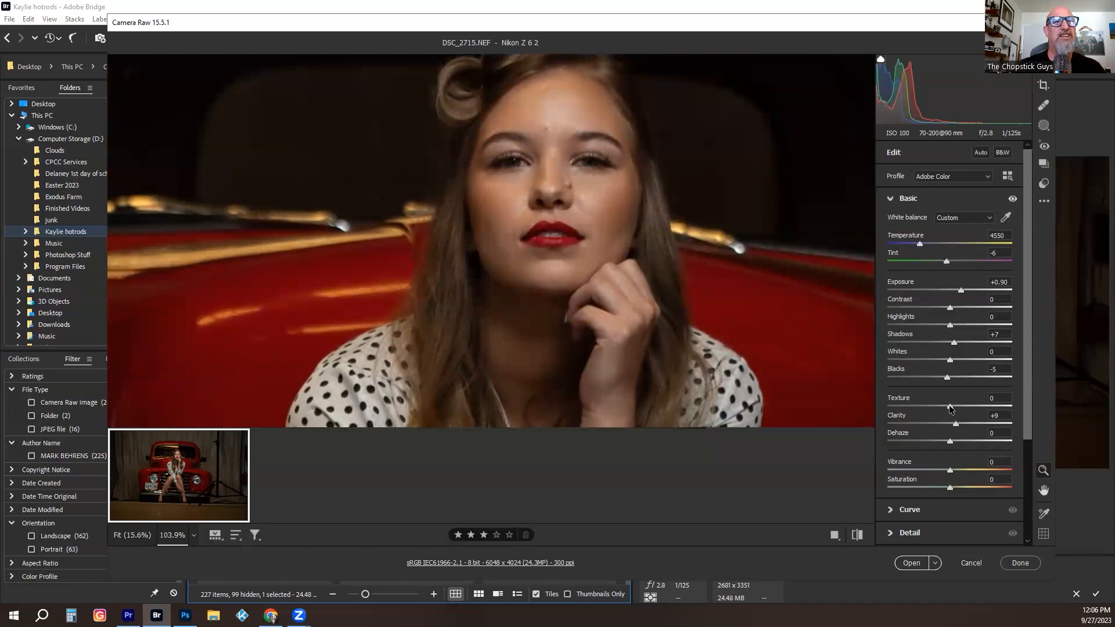
pyautogui.moveTo(949, 409)
pyautogui.mouseDown()
pyautogui.moveTo(910, 407)
pyautogui.moveTo(941, 406)
pyautogui.mouseUp()
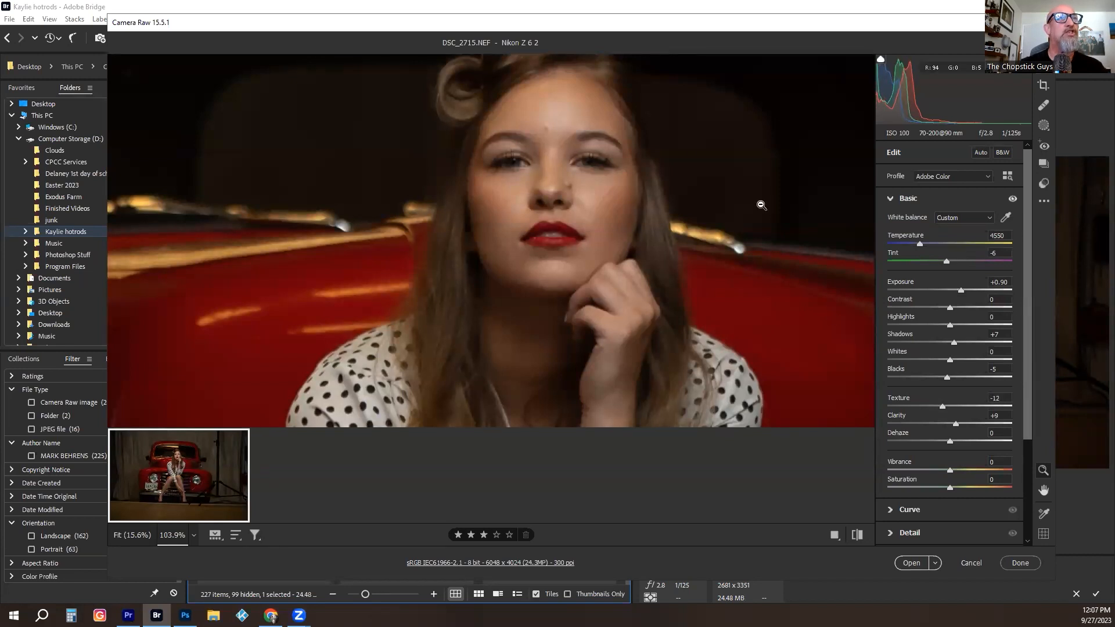
# - Set the sharpening to 70 and the manual luminance noise reduction to 17
pyautogui.scroll(3, 664, 150)
pyautogui.scroll(-2, 639, 154)
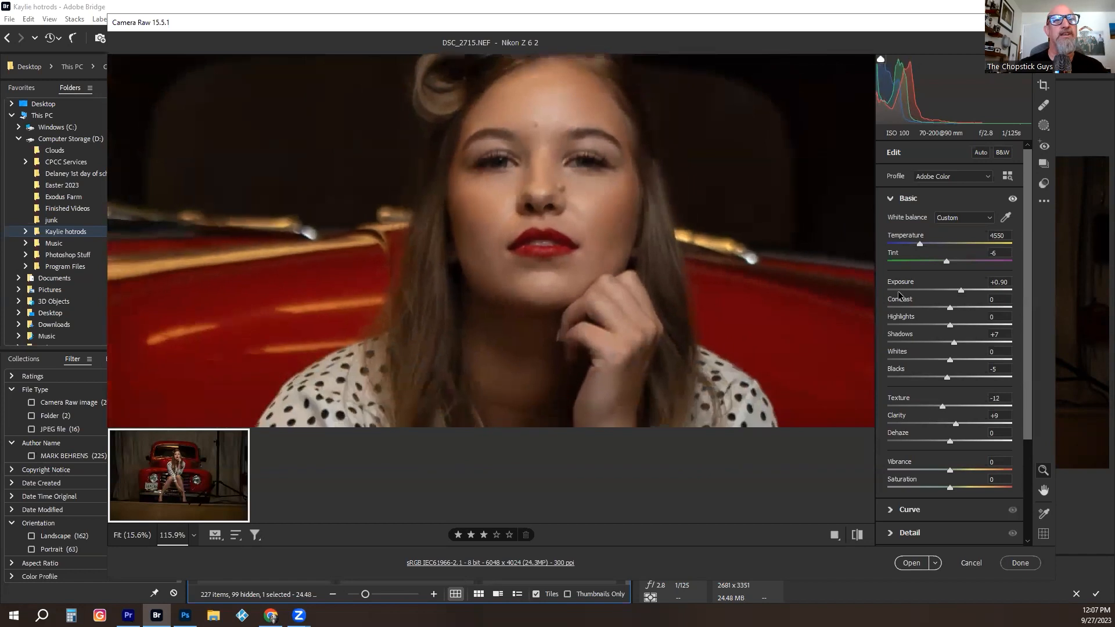
pyautogui.click(924, 538)
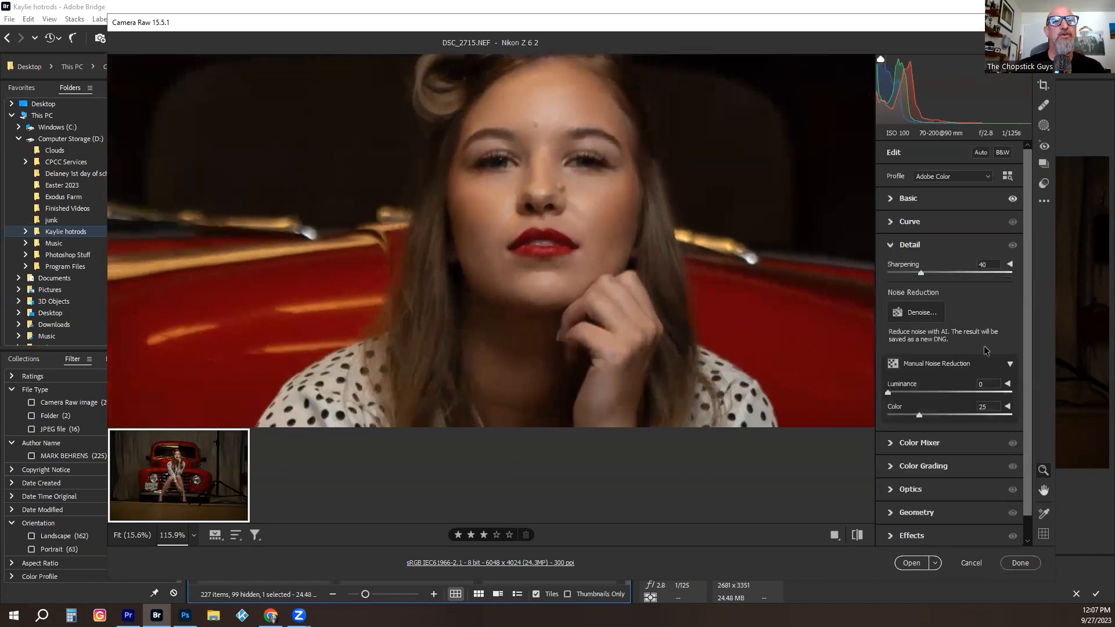
pyautogui.moveTo(921, 273); pyautogui.dragTo(936, 274)
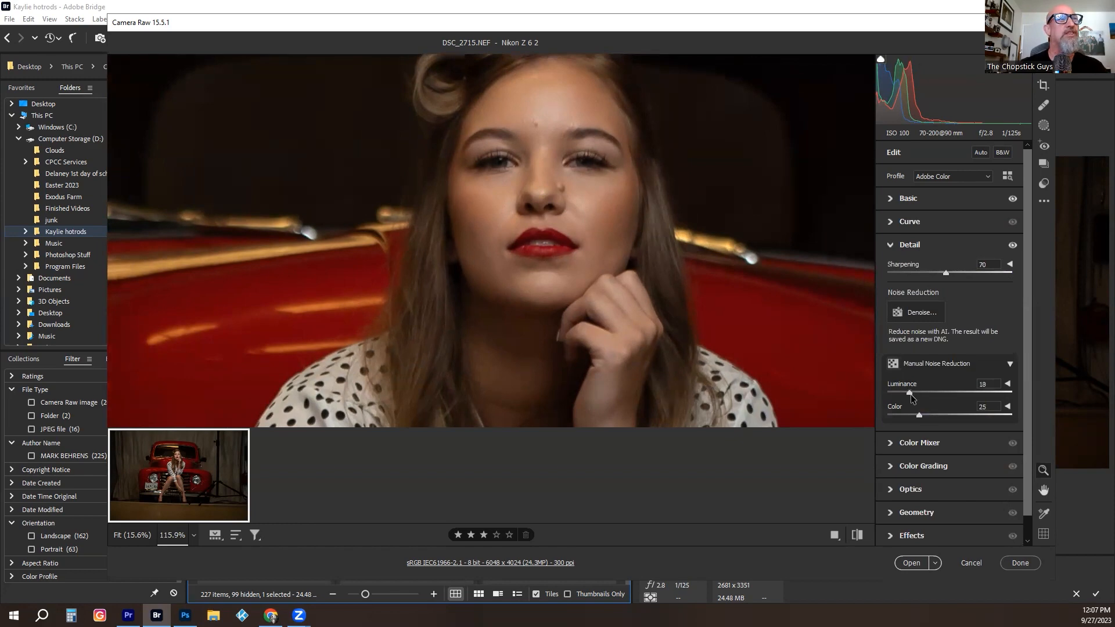
# - Reduce the saturation of the oranges to -10 in the Color Mixer to tone down the skin
pyautogui.moveTo(706, 295); pyautogui.dragTo(568, 237)
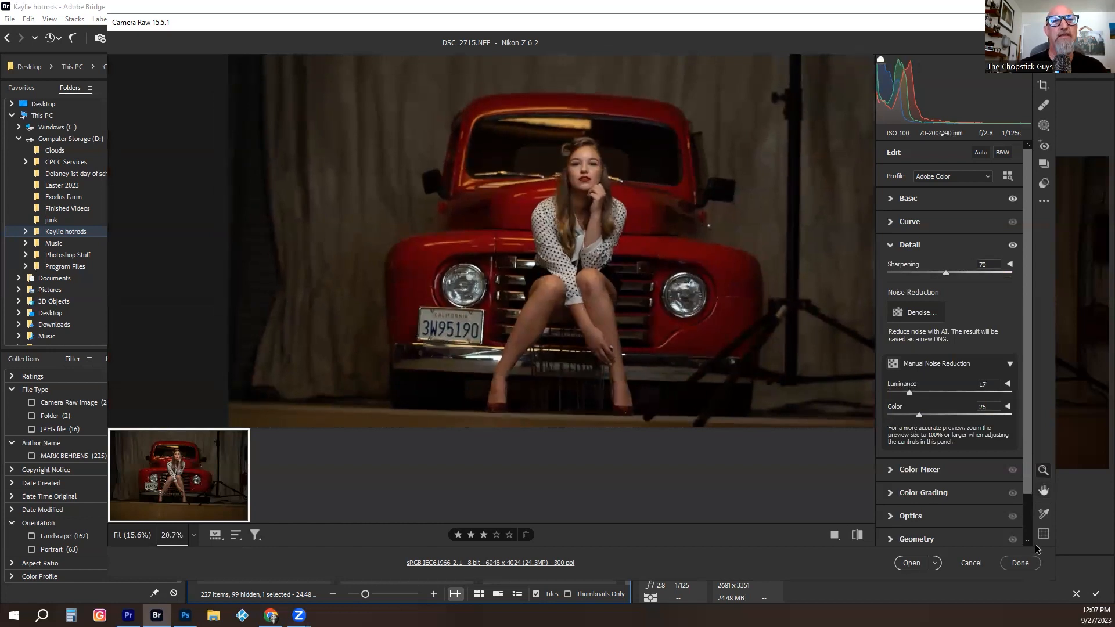
pyautogui.click(921, 471)
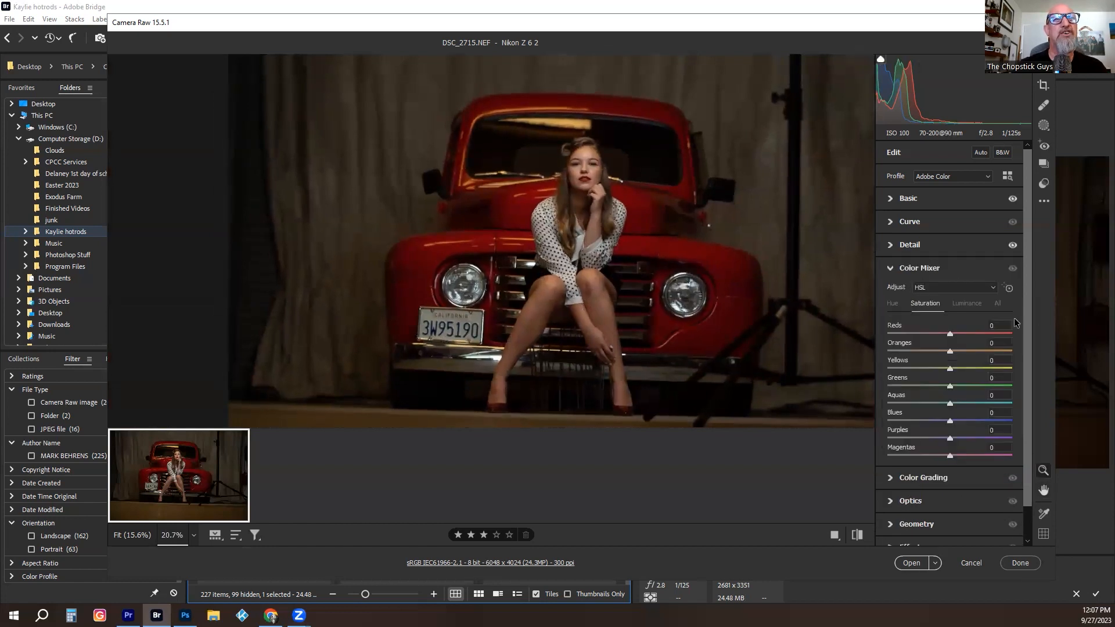
pyautogui.click(895, 304)
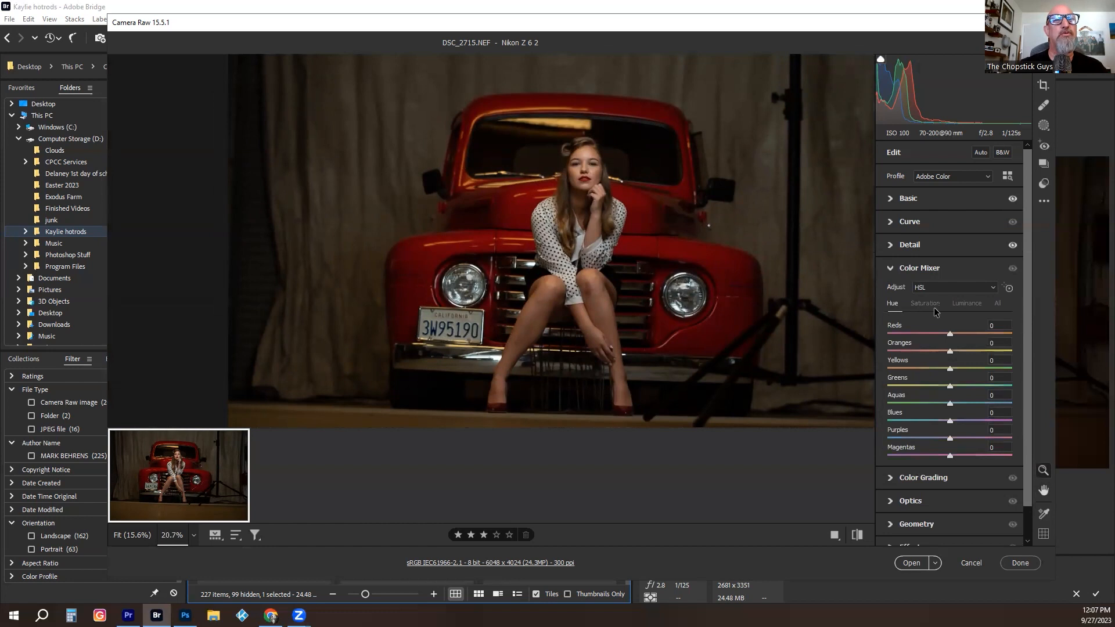
pyautogui.click(924, 304)
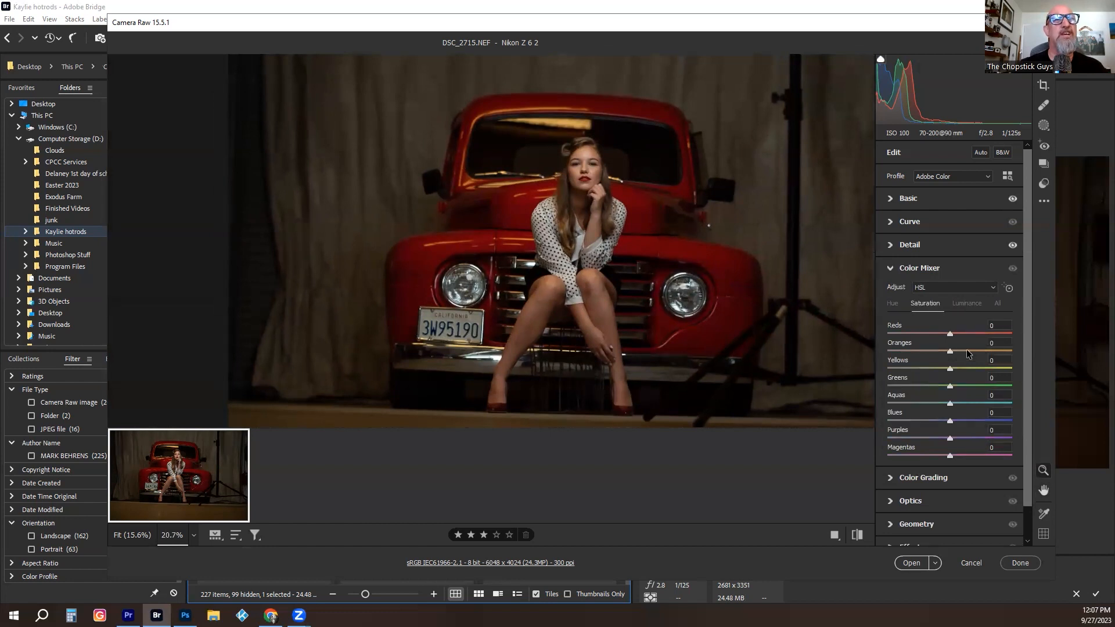
pyautogui.moveTo(950, 352)
pyautogui.mouseDown()
pyautogui.moveTo(1034, 346)
pyautogui.moveTo(950, 356)
pyautogui.mouseUp()
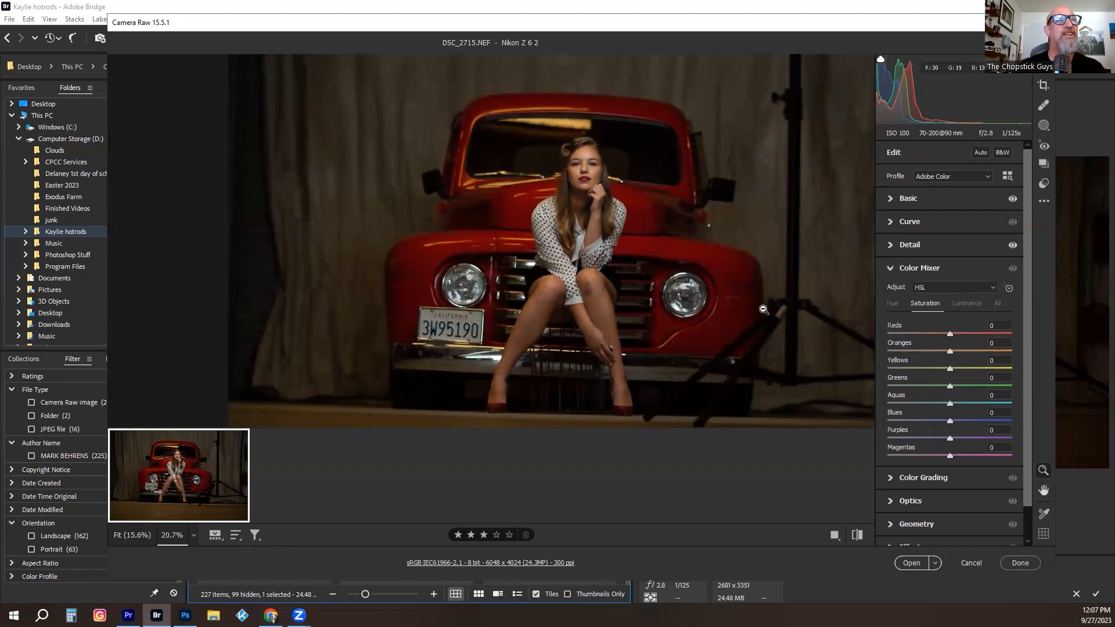
pyautogui.moveTo(585, 167); pyautogui.dragTo(701, 161)
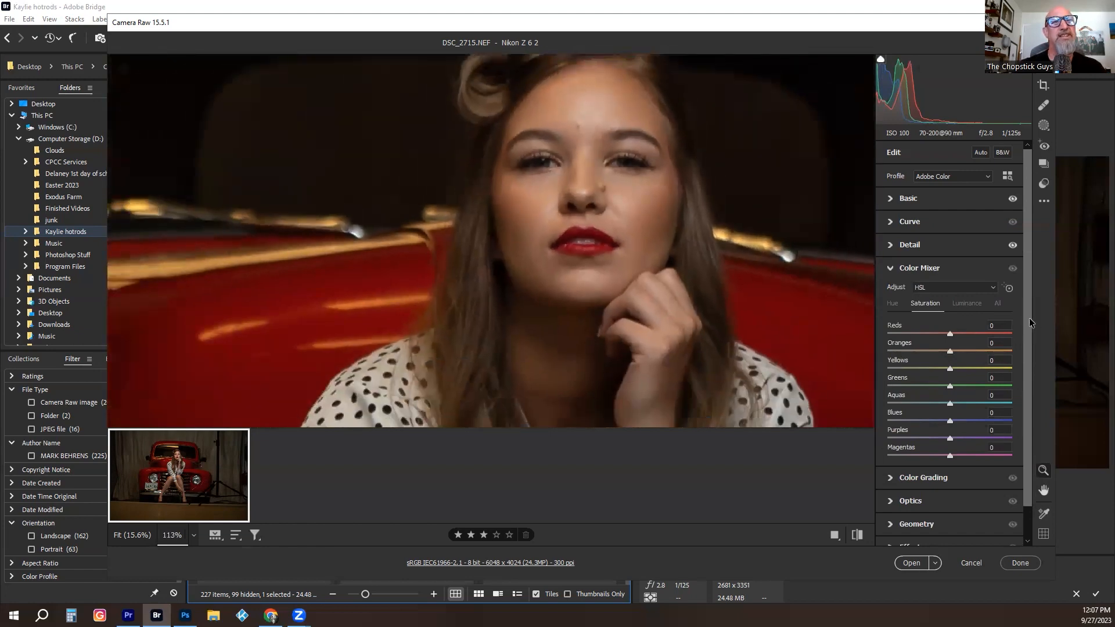
pyautogui.moveTo(950, 351); pyautogui.dragTo(943, 353)
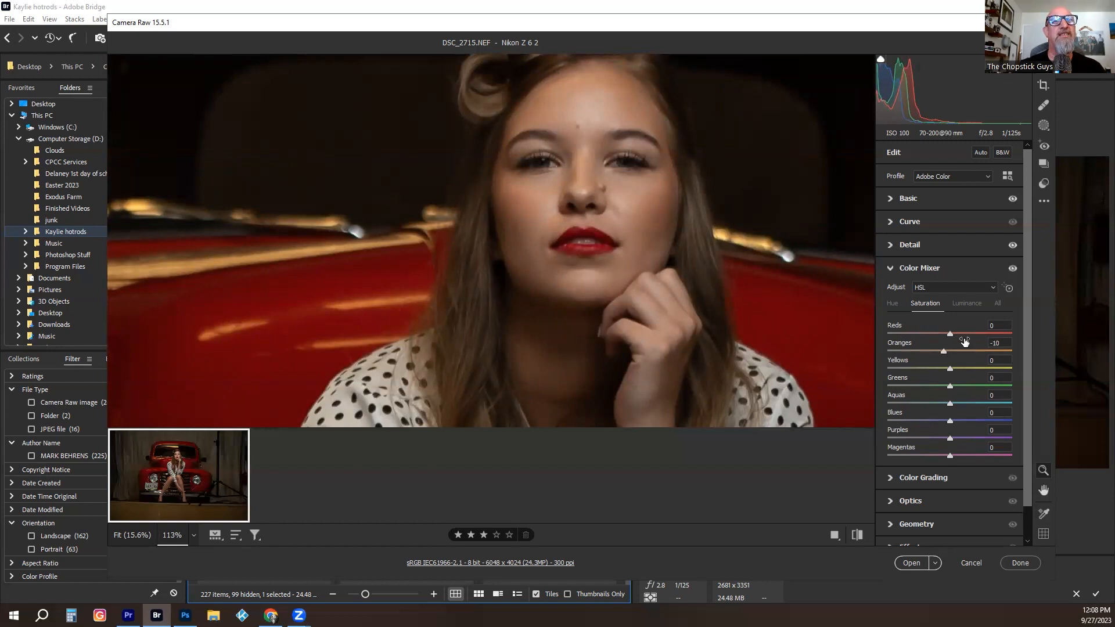
# - Try raising the luminance of the oranges to +7 in the Color Mixer, and reset it to 0
pyautogui.click(970, 305)
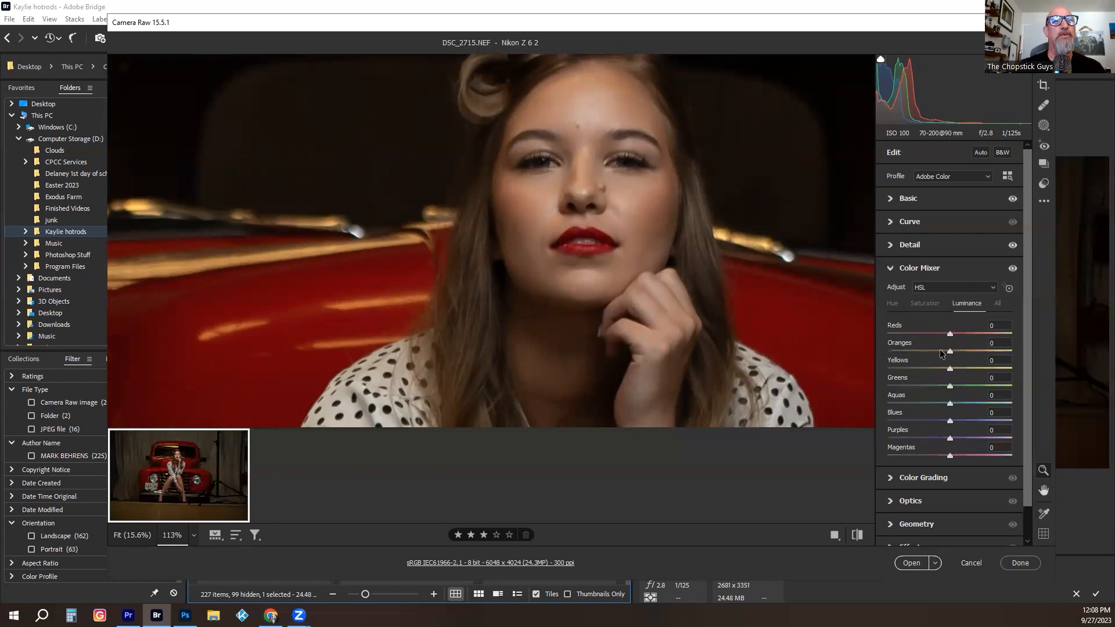
pyautogui.moveTo(950, 352)
pyautogui.mouseDown()
pyautogui.moveTo(964, 356)
pyautogui.moveTo(955, 358)
pyautogui.mouseUp()
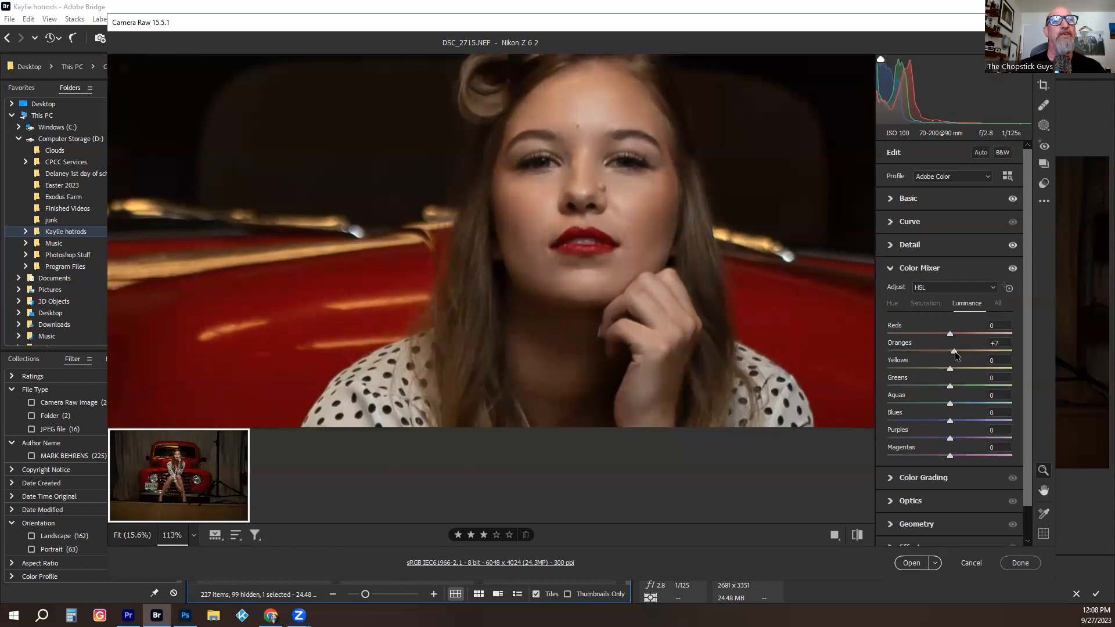
pyautogui.scroll(-5, 692, 294)
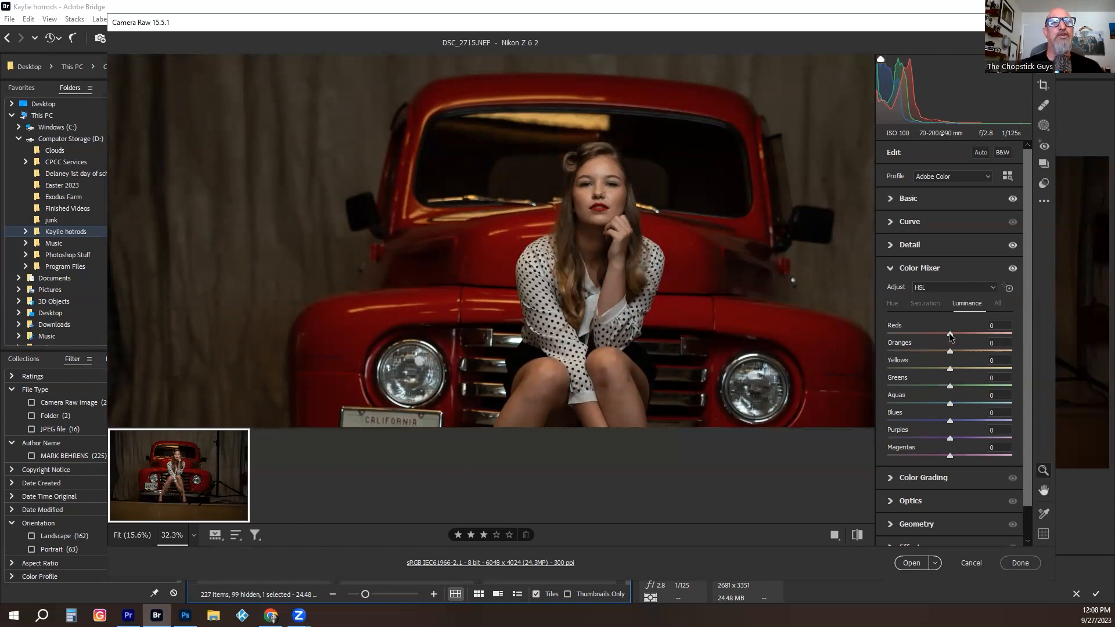
# - Raise the luminance of the reds to +28 and shift their hue to -31 in the Color Mixer
pyautogui.moveTo(957, 339); pyautogui.dragTo(964, 339)
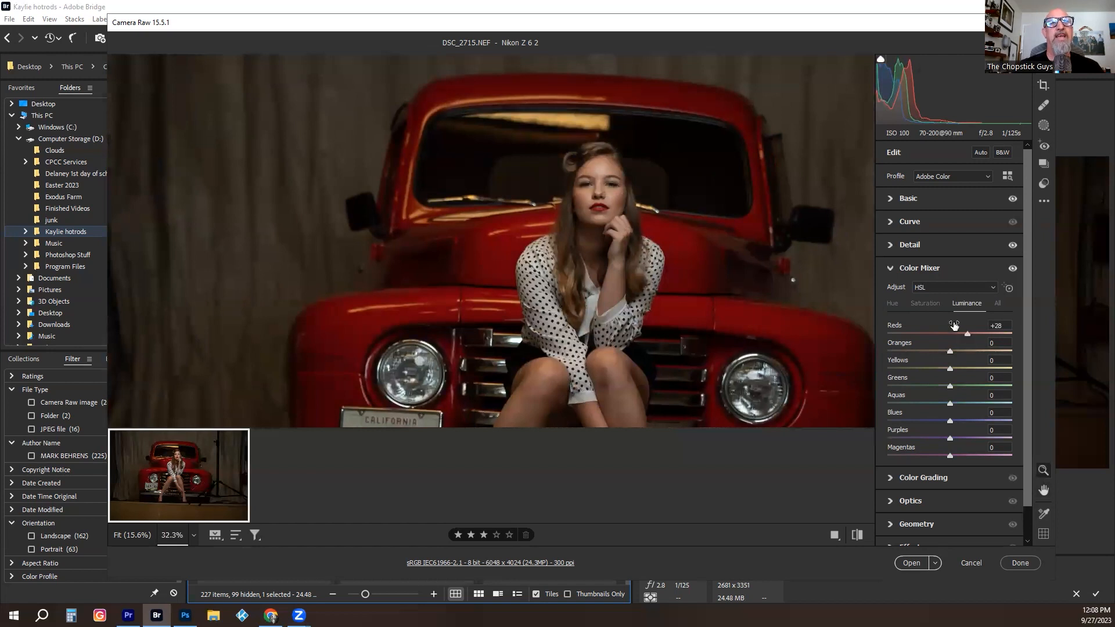
pyautogui.click(893, 304)
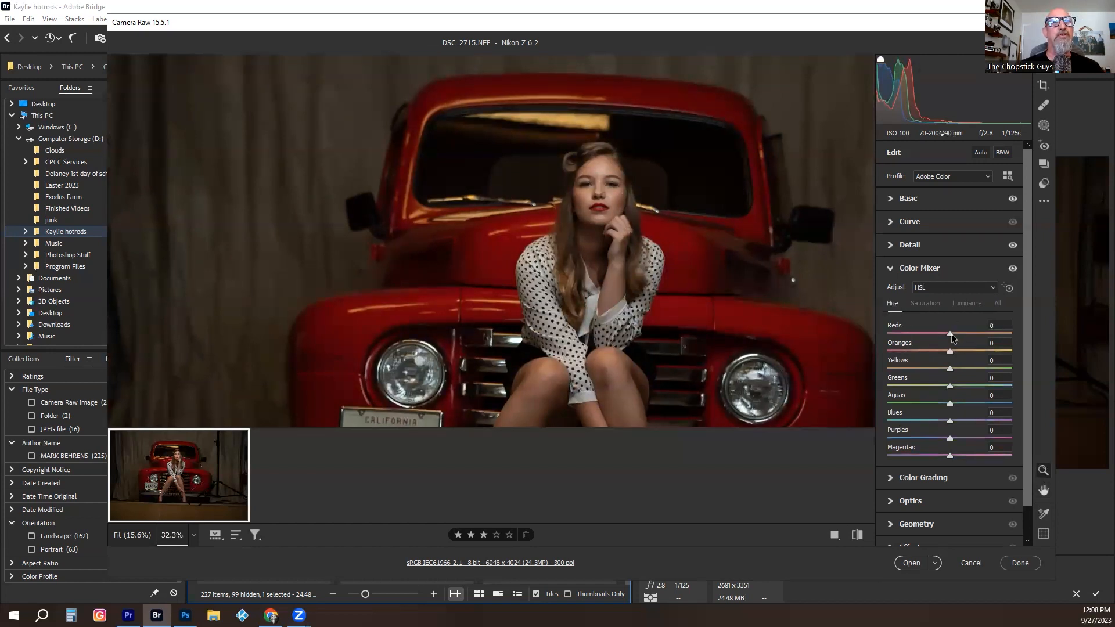
pyautogui.moveTo(949, 335); pyautogui.dragTo(930, 339)
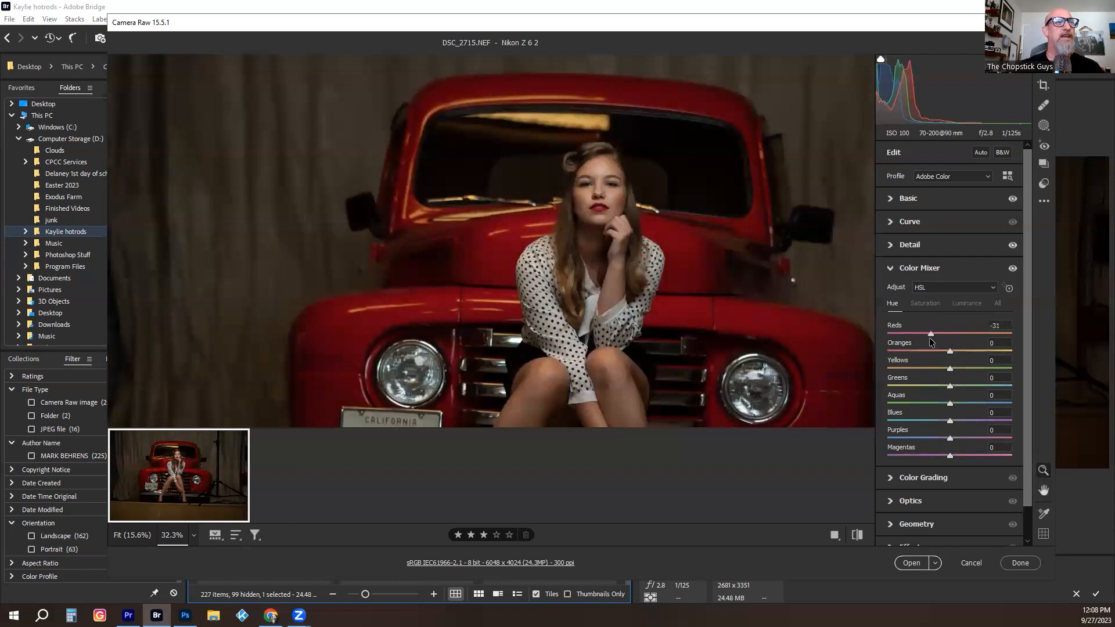
# - Reduce the saturation of the reds slightly and set their luminance to +34 in the Color Mixer
pyautogui.click(923, 307)
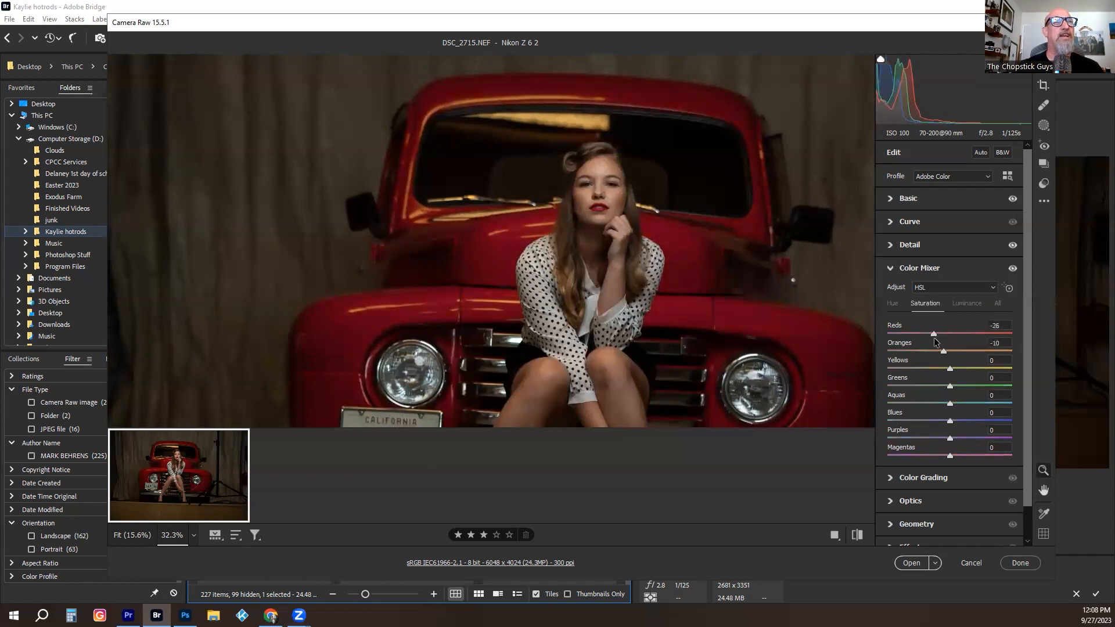
pyautogui.moveTo(934, 336); pyautogui.dragTo(945, 340)
pyautogui.click(966, 304)
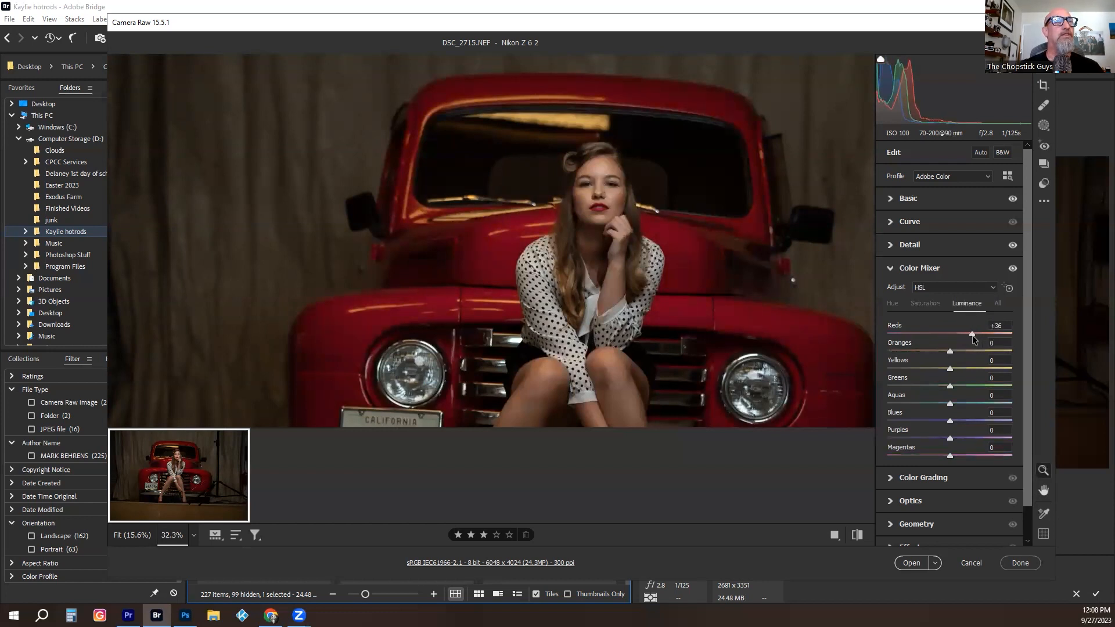
pyautogui.moveTo(972, 337); pyautogui.dragTo(971, 336)
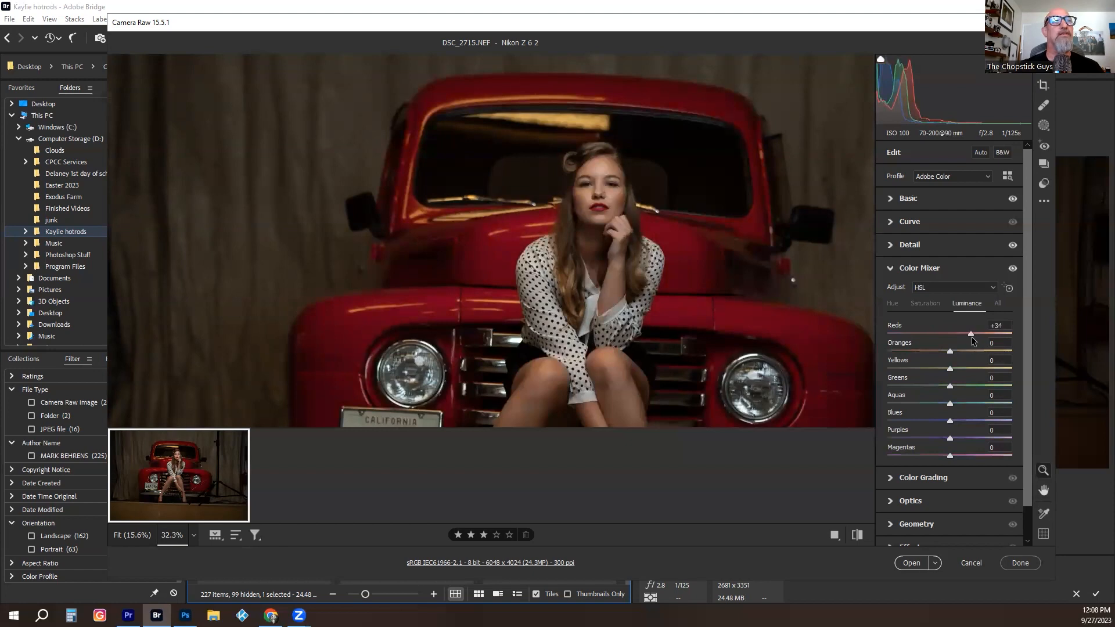
# - Review the full frame and open the developed raw photo in Photoshop
pyautogui.scroll(-3, 641, 280)
pyautogui.scroll(2, 581, 272)
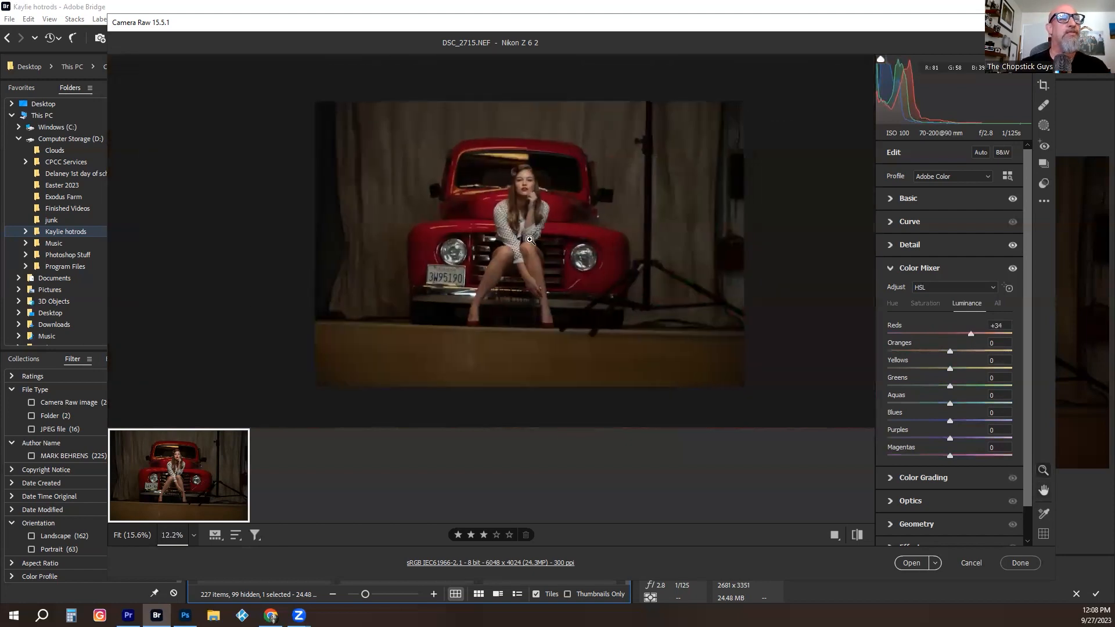
pyautogui.scroll(2, 578, 184)
pyautogui.scroll(-2, 579, 184)
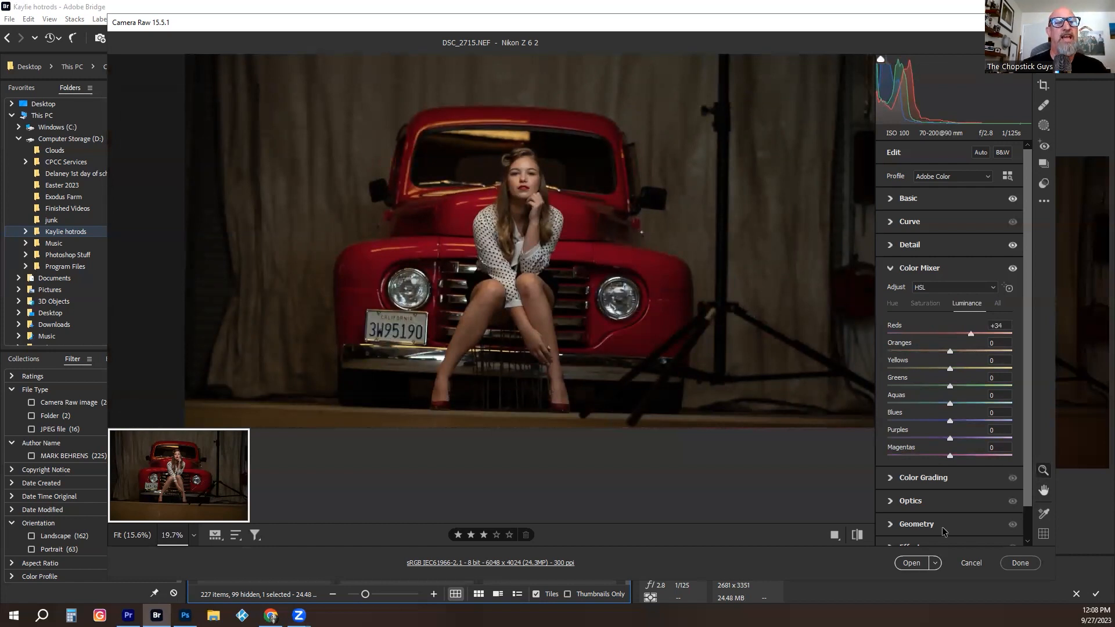
pyautogui.click(911, 564)
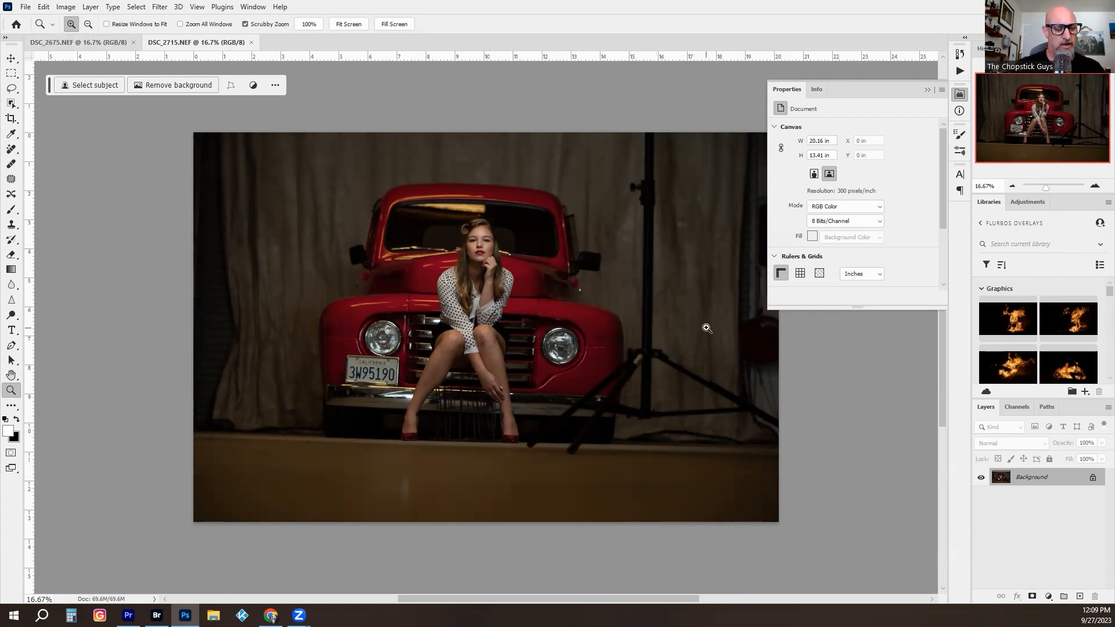
# - Draw a loose lasso selection around the light stand beside the truck, including its pole and tripod legs
pyautogui.press('l')
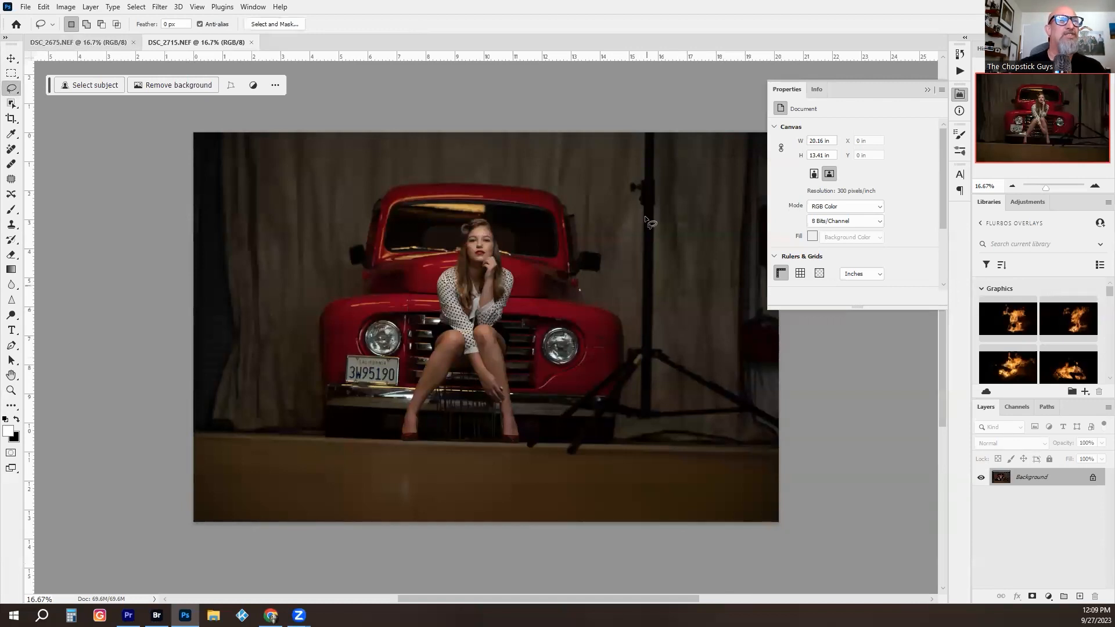
pyautogui.moveTo(620, 129); pyautogui.dragTo(618, 158)
pyautogui.moveTo(620, 207)
pyautogui.mouseDown()
pyautogui.moveTo(626, 342)
pyautogui.moveTo(534, 430)
pyautogui.moveTo(523, 458)
pyautogui.moveTo(578, 460)
pyautogui.moveTo(631, 436)
pyautogui.moveTo(705, 428)
pyautogui.moveTo(780, 437)
pyautogui.moveTo(798, 392)
pyautogui.moveTo(701, 353)
pyautogui.moveTo(675, 306)
pyautogui.moveTo(669, 208)
pyautogui.mouseUp()
pyautogui.moveTo(666, 127); pyautogui.dragTo(616, 117)
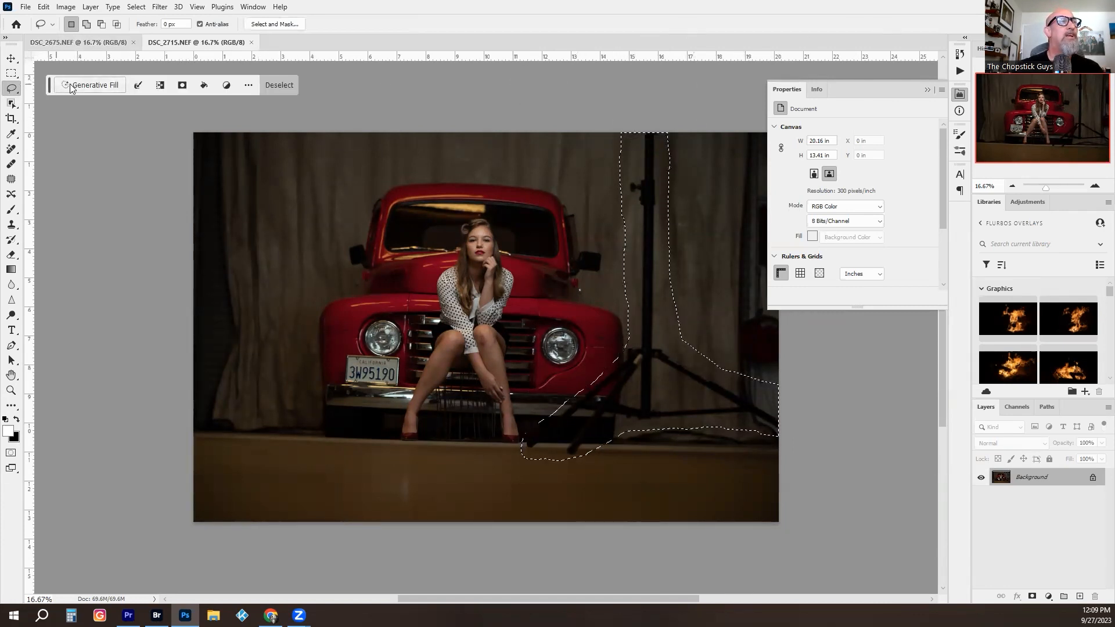
# - Move the contextual task bar over the photo and back, and check its Pin bar position option
pyautogui.moveTo(51, 88); pyautogui.dragTo(401, 306)
pyautogui.moveTo(446, 341); pyautogui.dragTo(61, 98)
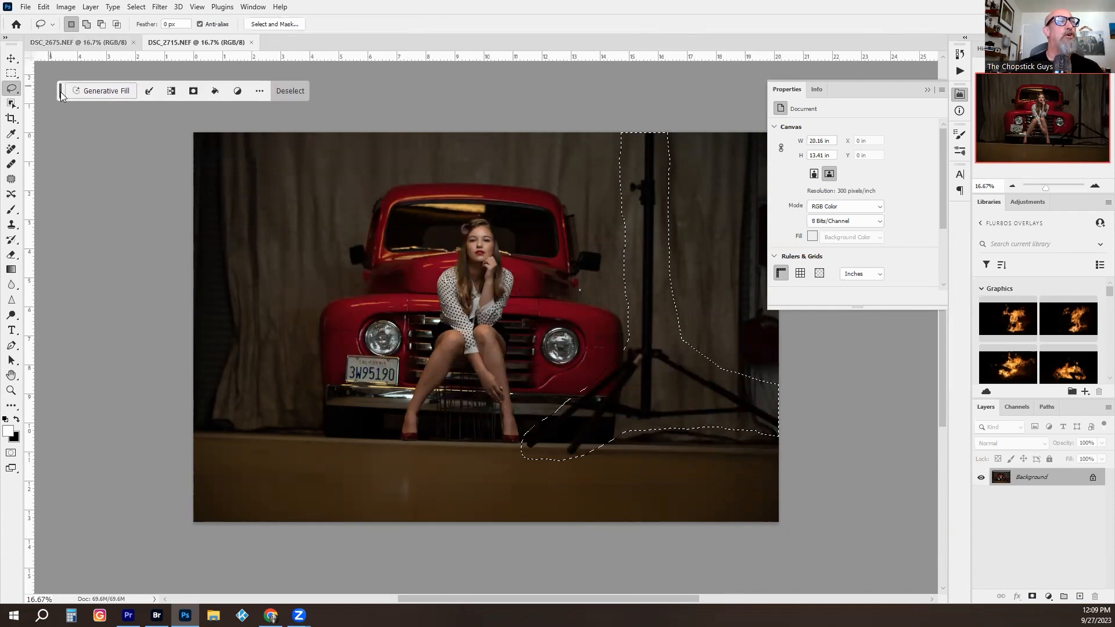
pyautogui.click(259, 91)
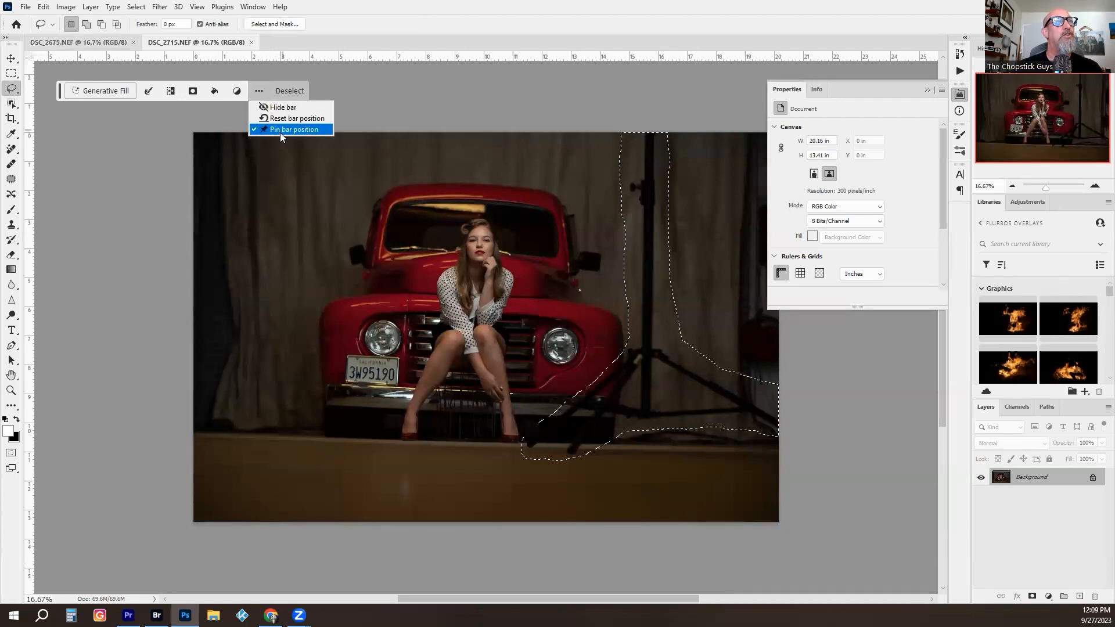
pyautogui.click(391, 107)
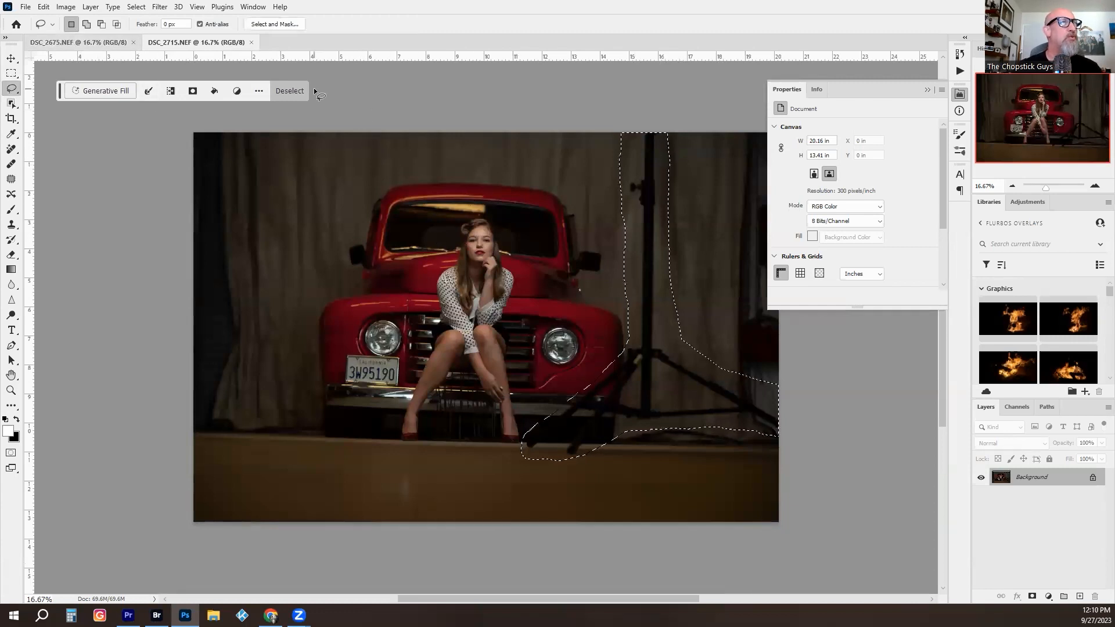
# - Remove the light stand with Generative Fill without a prompt, compare the variations up close and choose the second
pyautogui.click(104, 91)
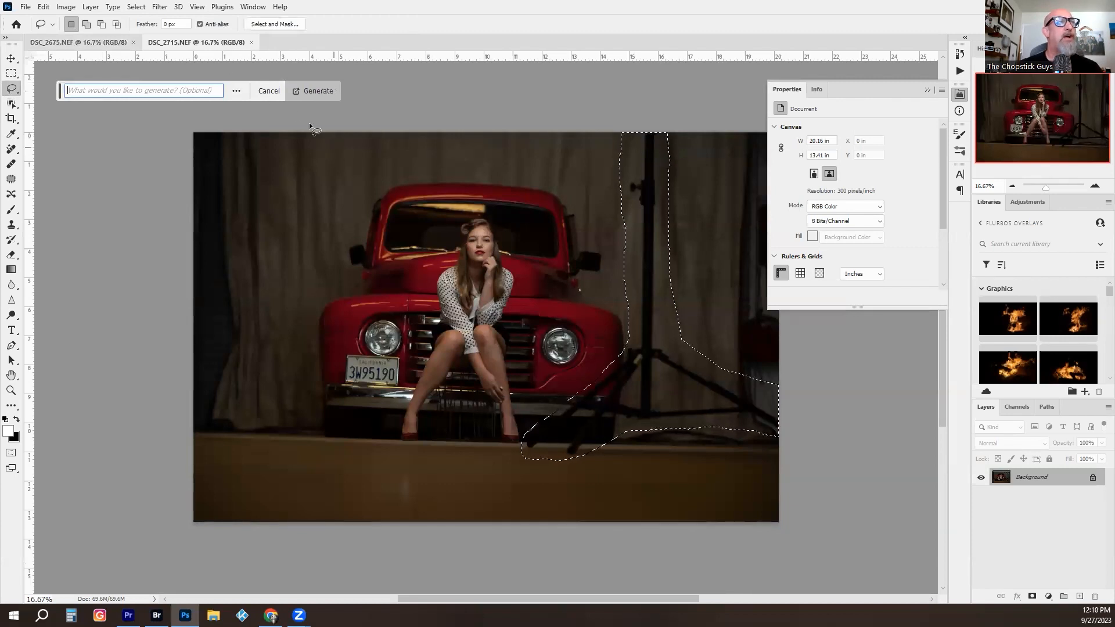
pyautogui.click(312, 91)
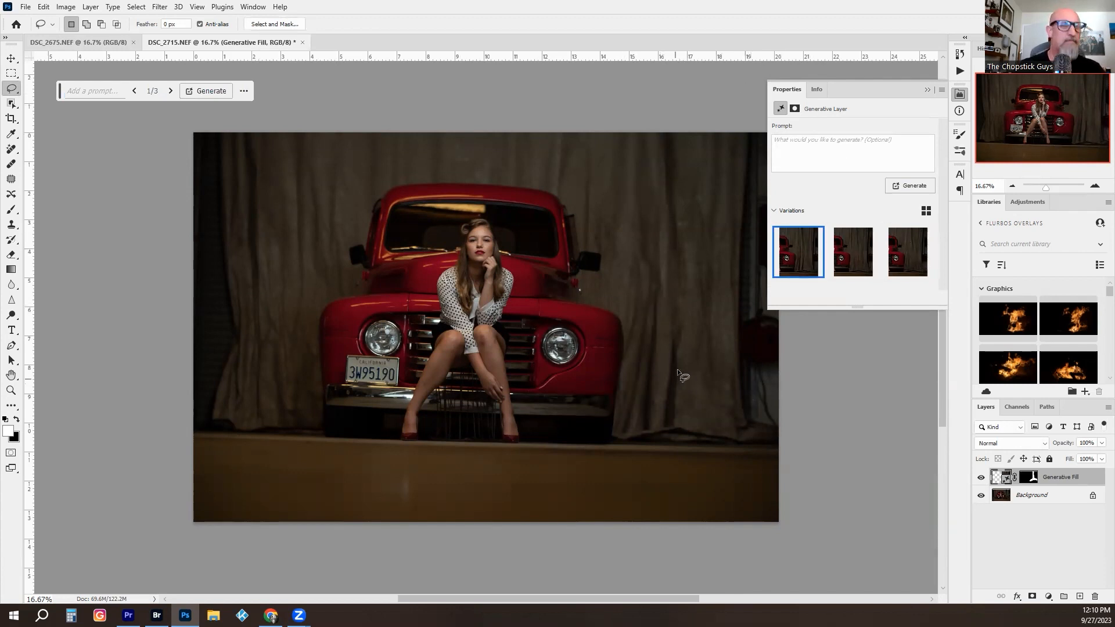
pyautogui.press('z')
pyautogui.moveTo(661, 354); pyautogui.dragTo(703, 354)
pyautogui.moveTo(689, 360); pyautogui.dragTo(571, 291)
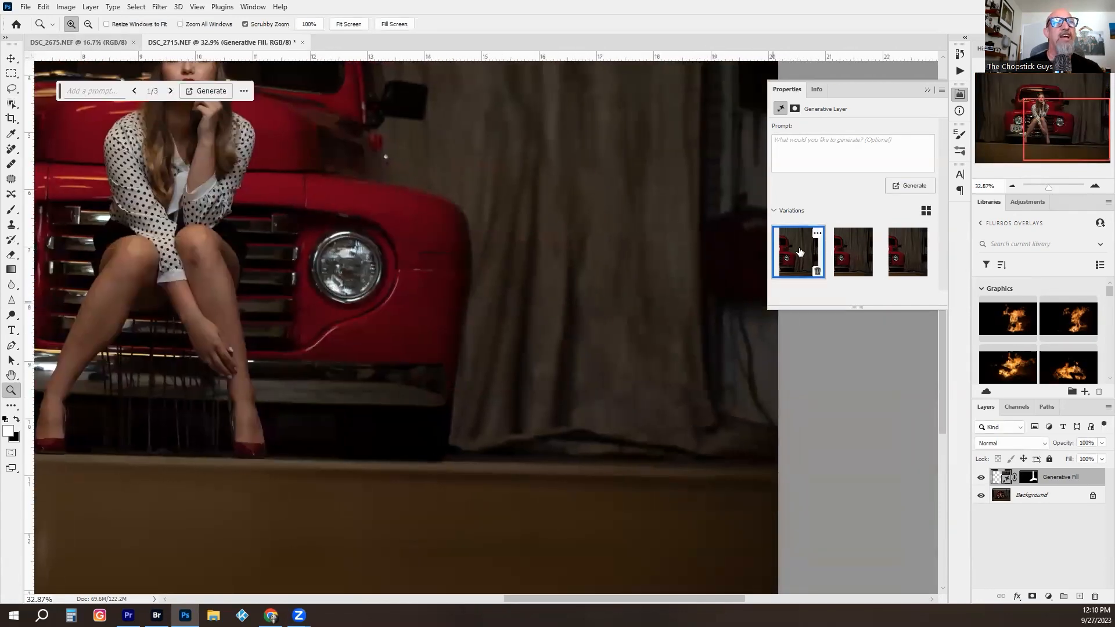
pyautogui.click(852, 248)
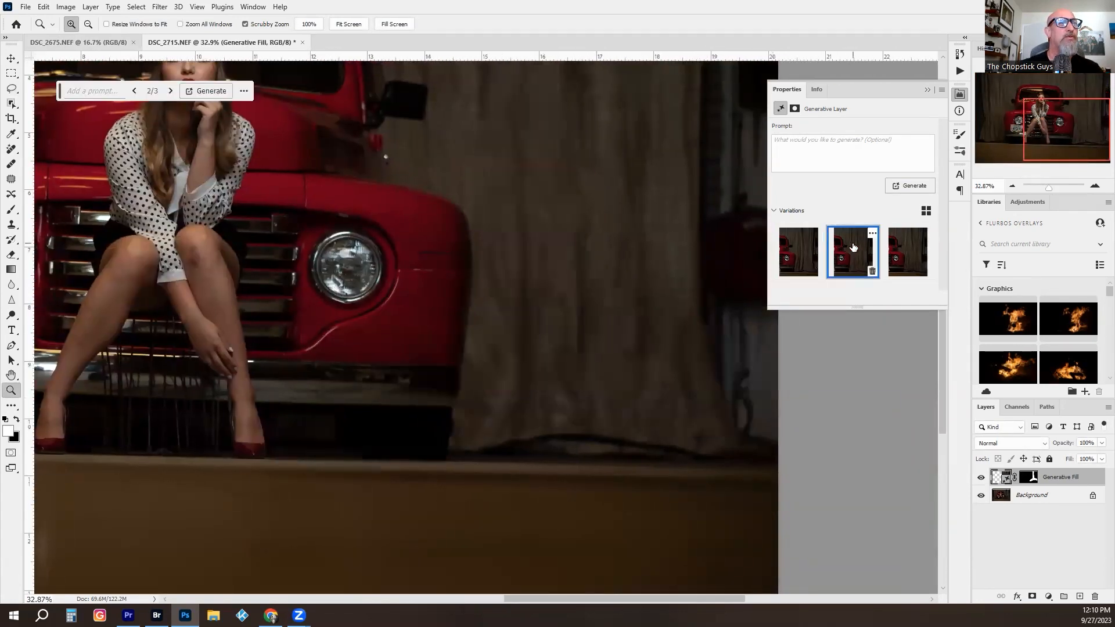
pyautogui.click(904, 262)
pyautogui.click(852, 256)
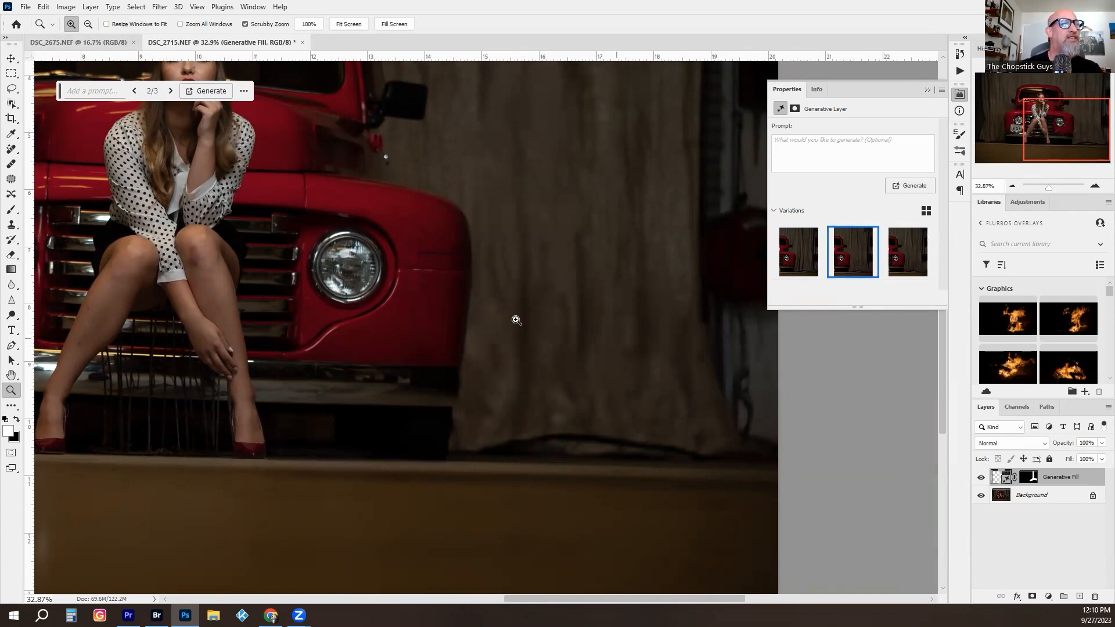
# - Compare the photo with and without the Generative Fill layer, and merge that layer into the background
pyautogui.moveTo(516, 319); pyautogui.dragTo(481, 324)
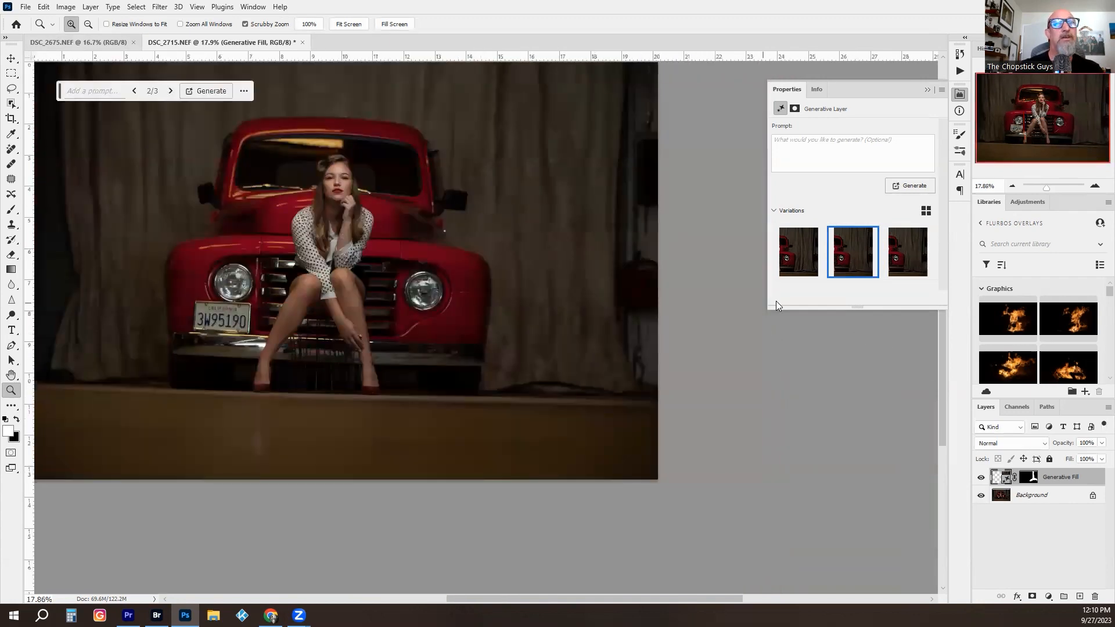
pyautogui.click(981, 478)
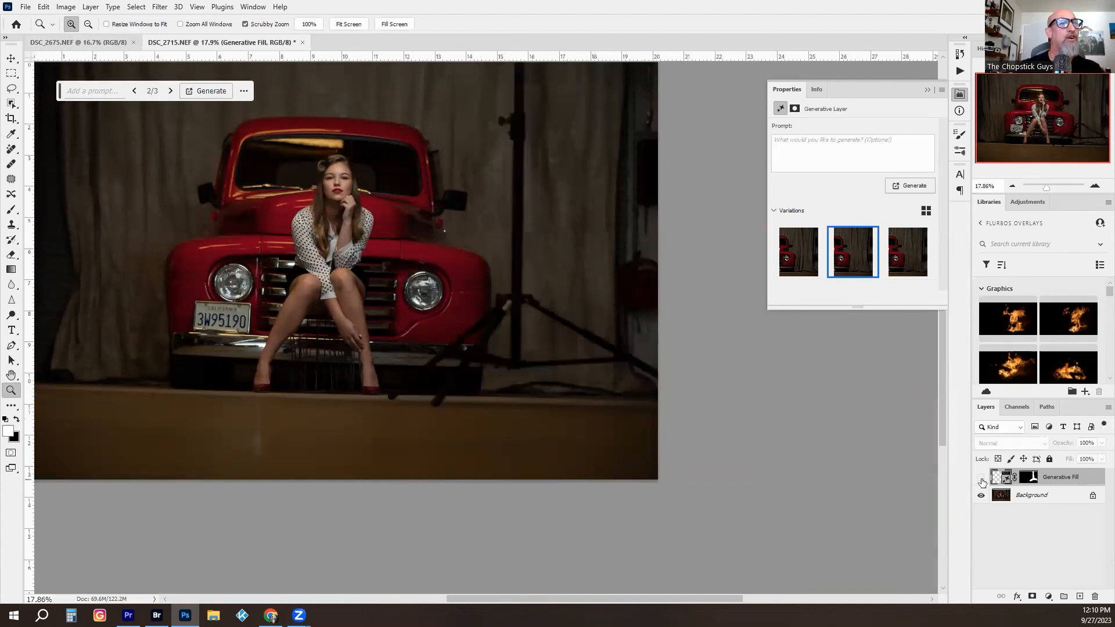
pyautogui.click(981, 478)
pyautogui.click(981, 478)
pyautogui.click(981, 477)
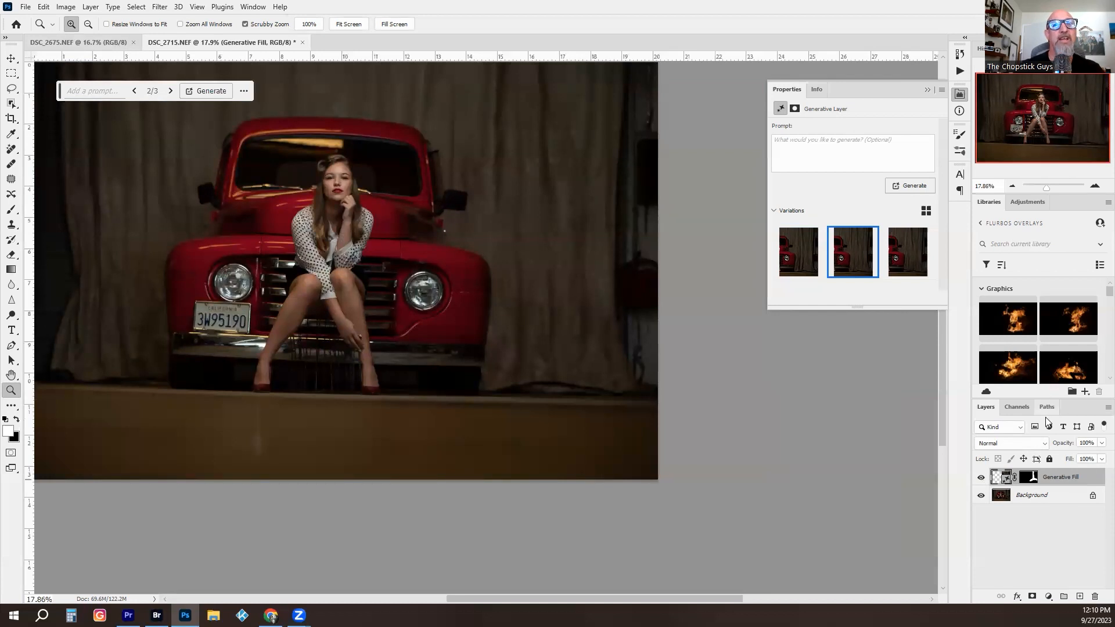
pyautogui.moveTo(443, 274); pyautogui.dragTo(521, 323)
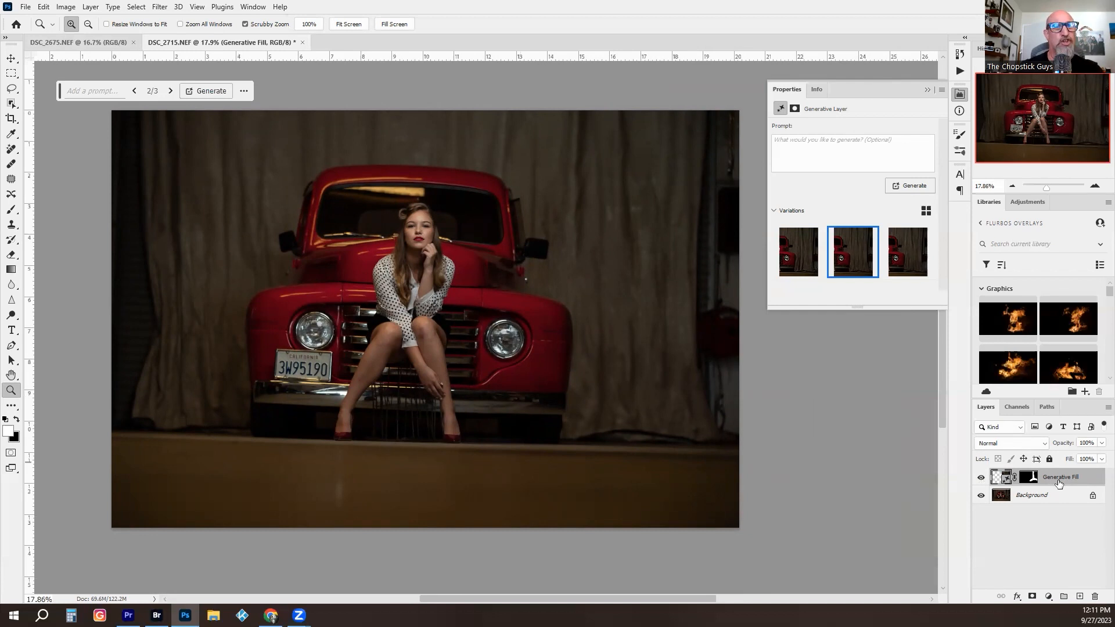
pyautogui.press('Delete')
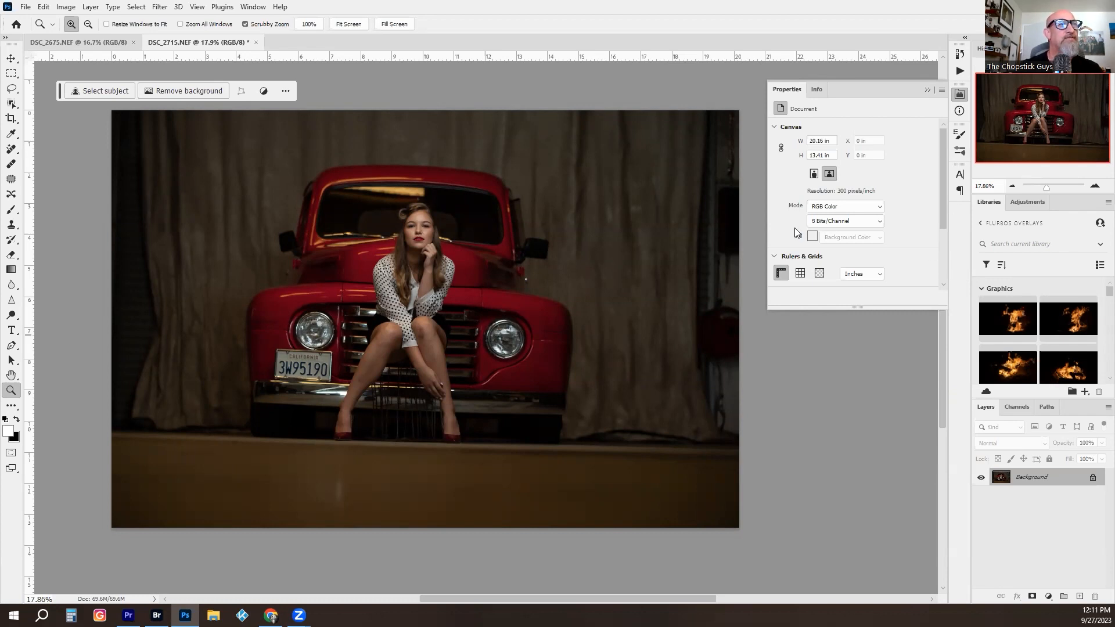
# - Set up a 4:5 (8:10) crop and straighten the photo along the front edge of the stage
pyautogui.moveTo(540, 249); pyautogui.dragTo(555, 275)
pyautogui.press('c')
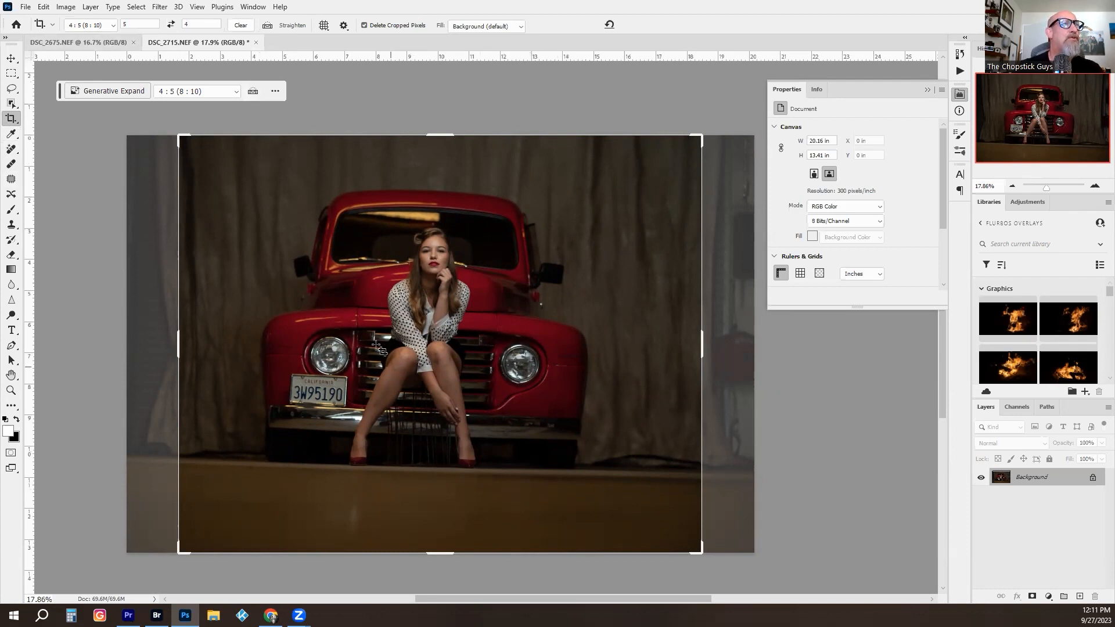
pyautogui.click(268, 27)
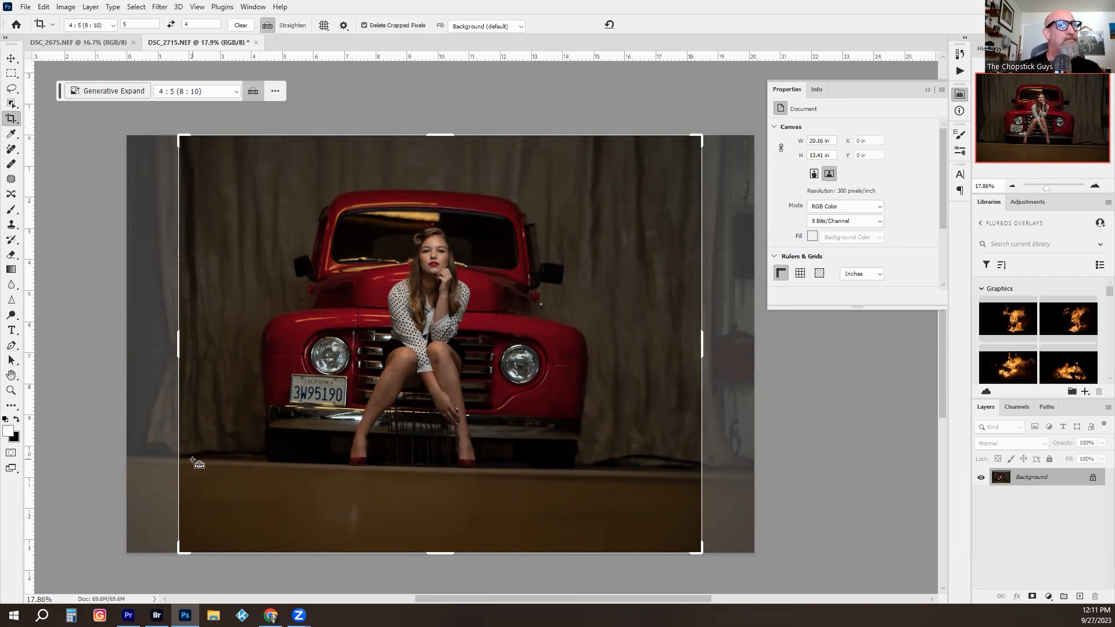
pyautogui.moveTo(192, 460)
pyautogui.mouseDown()
pyautogui.moveTo(303, 462)
pyautogui.moveTo(528, 507)
pyautogui.moveTo(685, 514)
pyautogui.moveTo(700, 472)
pyautogui.mouseUp()
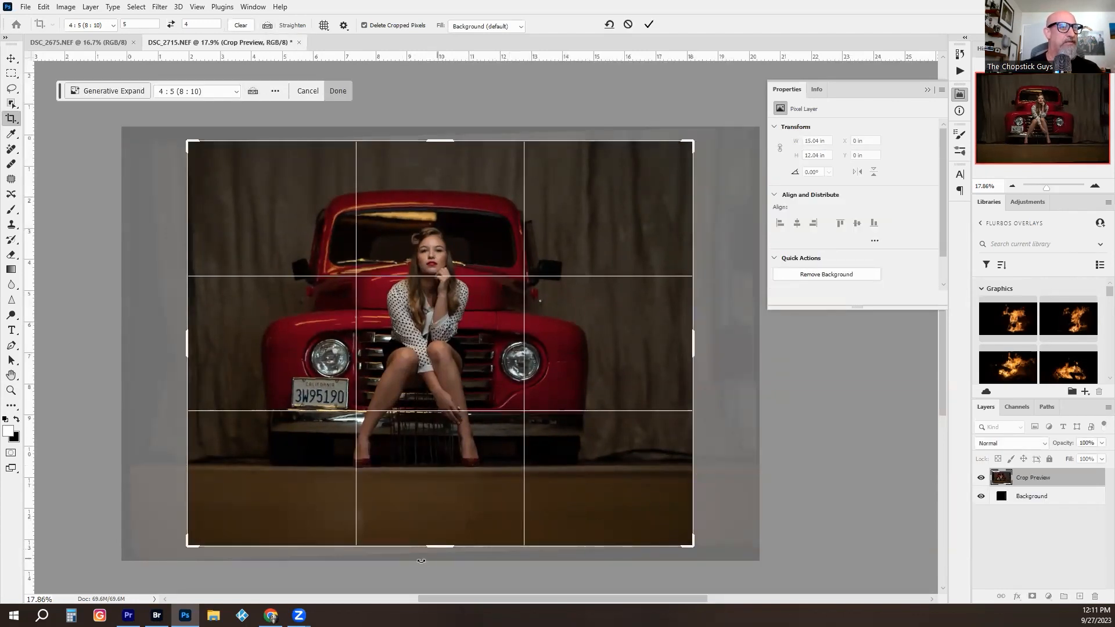
# - Trim the stage from the crop, shift the photo down to add space above the truck, and apply it with Generative Expand fill
pyautogui.moveTo(442, 549); pyautogui.dragTo(441, 525)
pyautogui.moveTo(439, 160); pyautogui.dragTo(440, 150)
pyautogui.moveTo(446, 233); pyautogui.dragTo(457, 228)
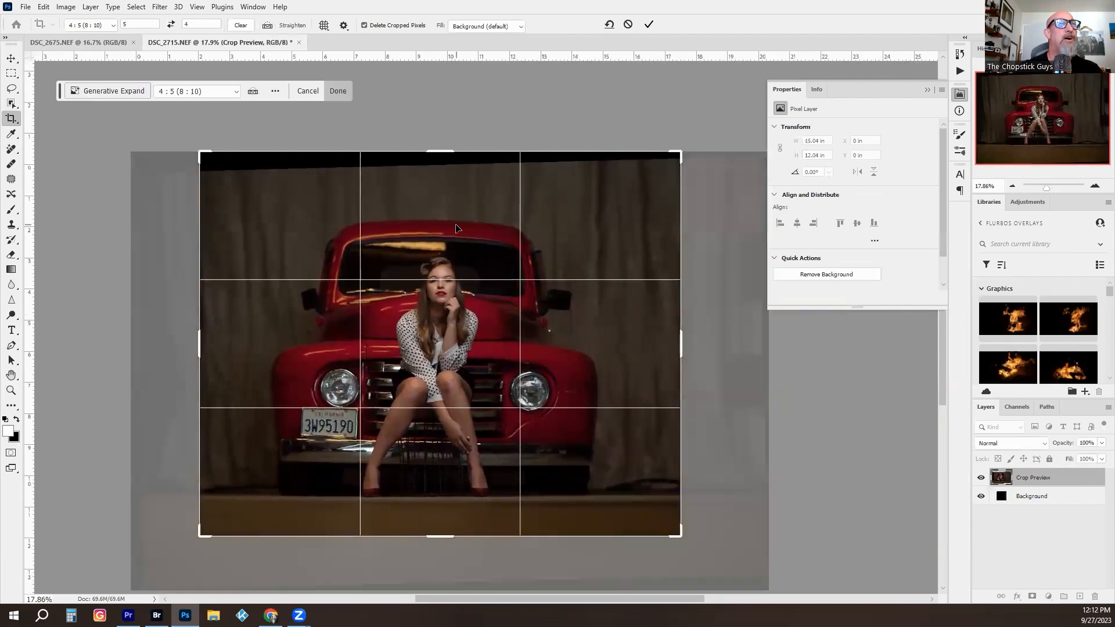
pyautogui.click(474, 27)
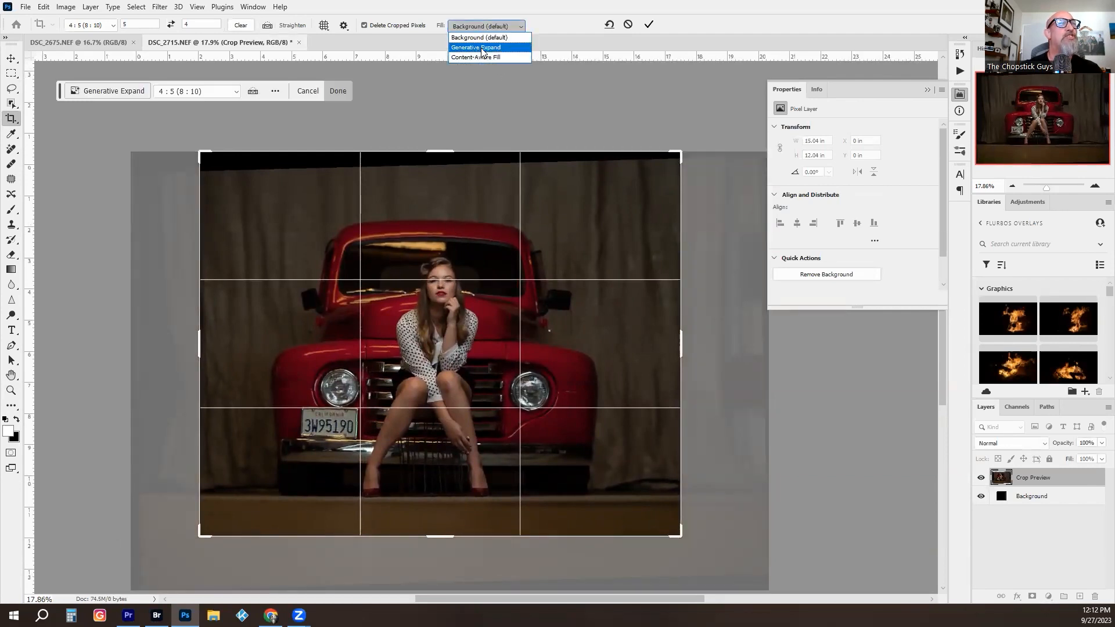
pyautogui.click(481, 48)
pyautogui.click(649, 24)
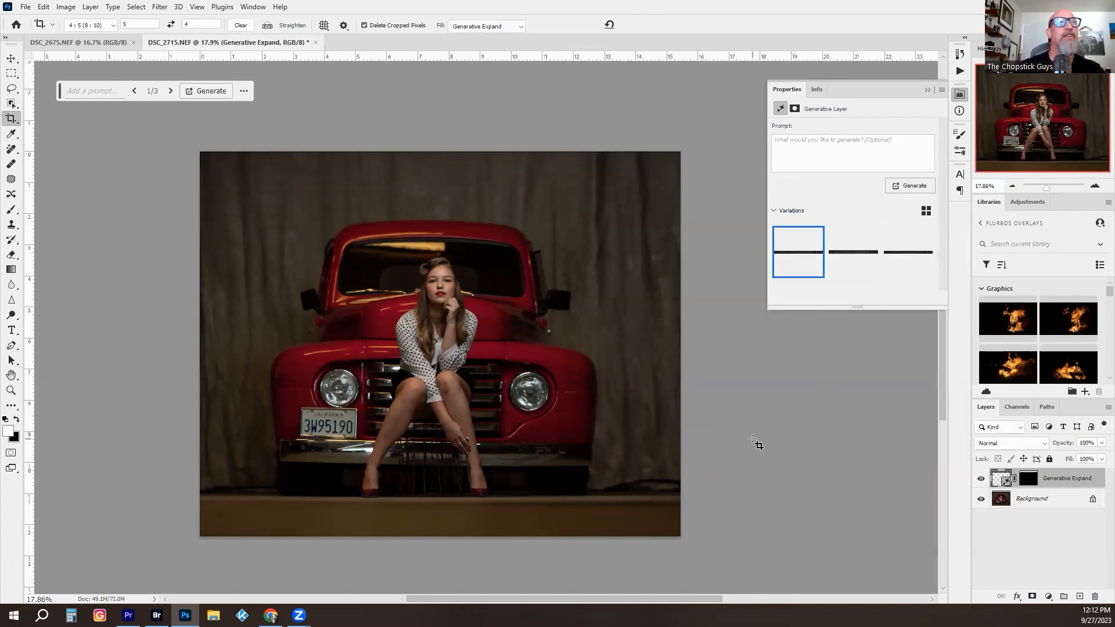
# - Compare the three Generative Expand variations, keep the first, and merge the layer into the background
pyautogui.click(849, 257)
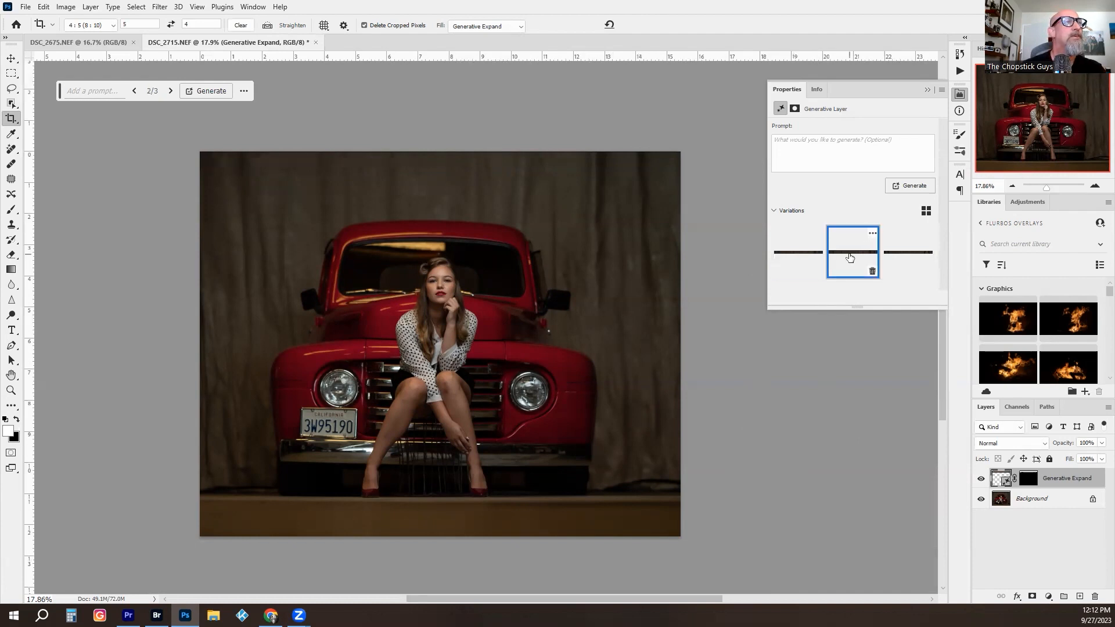
pyautogui.click(914, 255)
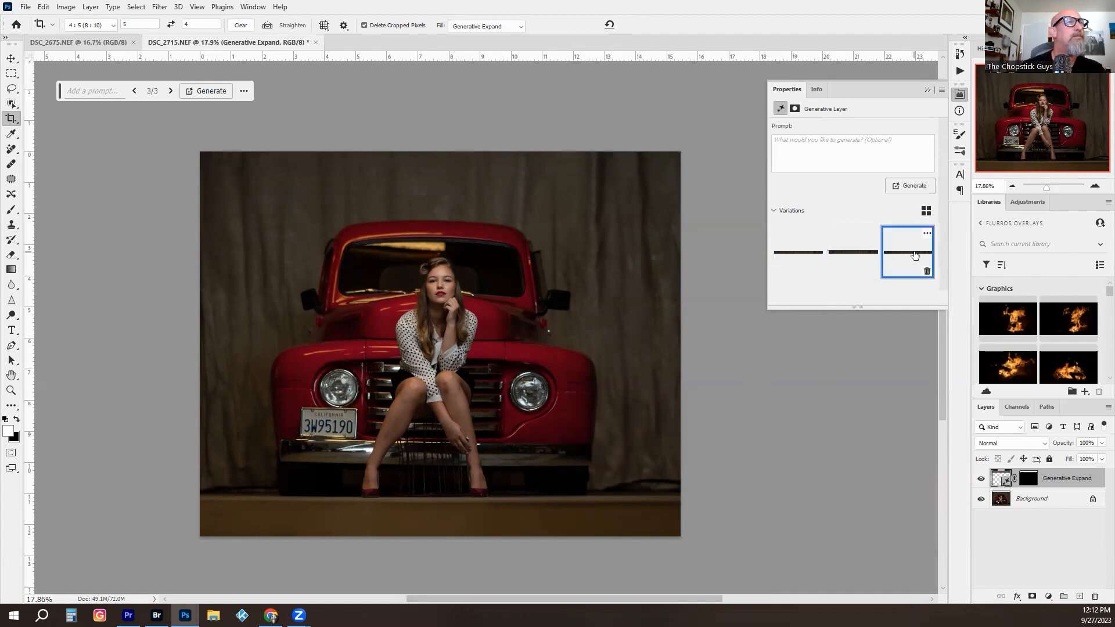
pyautogui.click(784, 257)
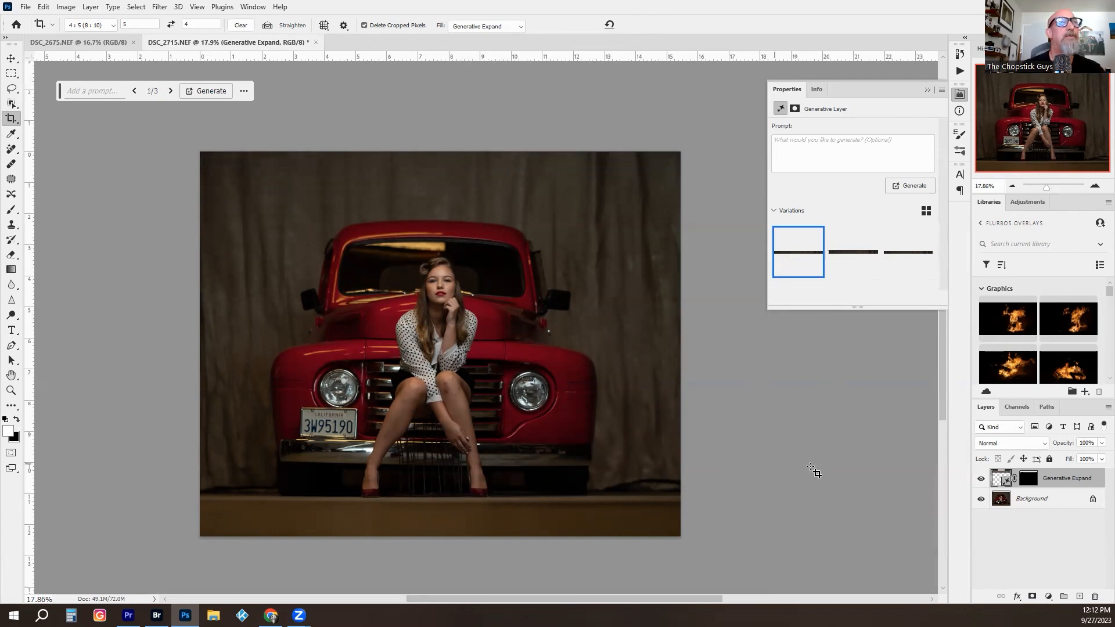
pyautogui.hotkey('ctrl', 'z')
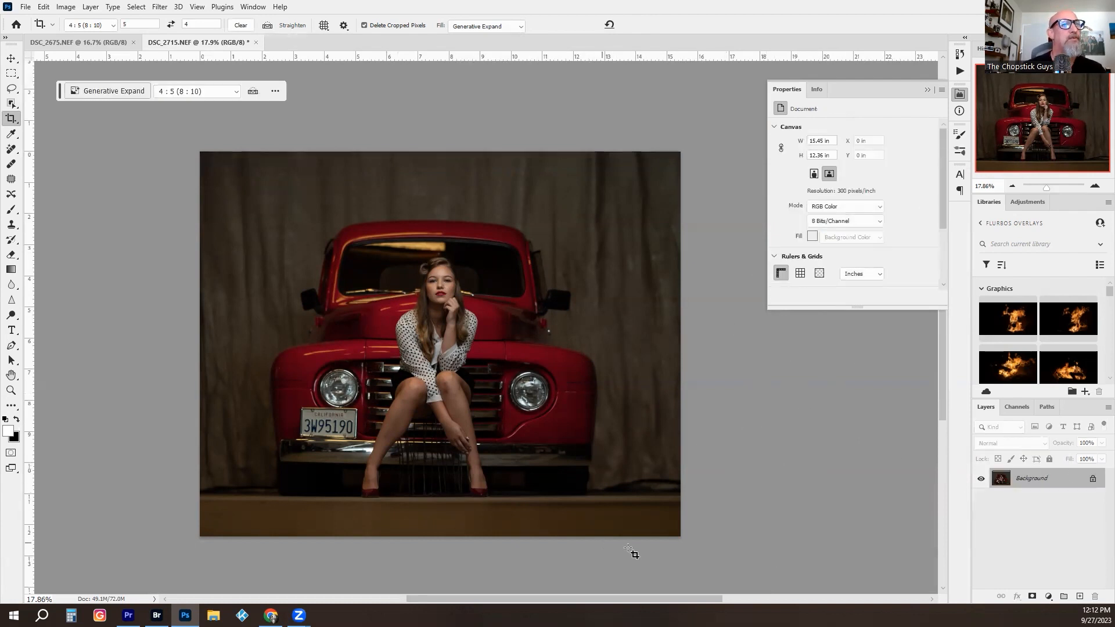
# - Run the FS 8-bit frequency separation action on the photo and accept its Gaussian Blur setting
pyautogui.press('z')
pyautogui.moveTo(447, 284); pyautogui.dragTo(495, 288)
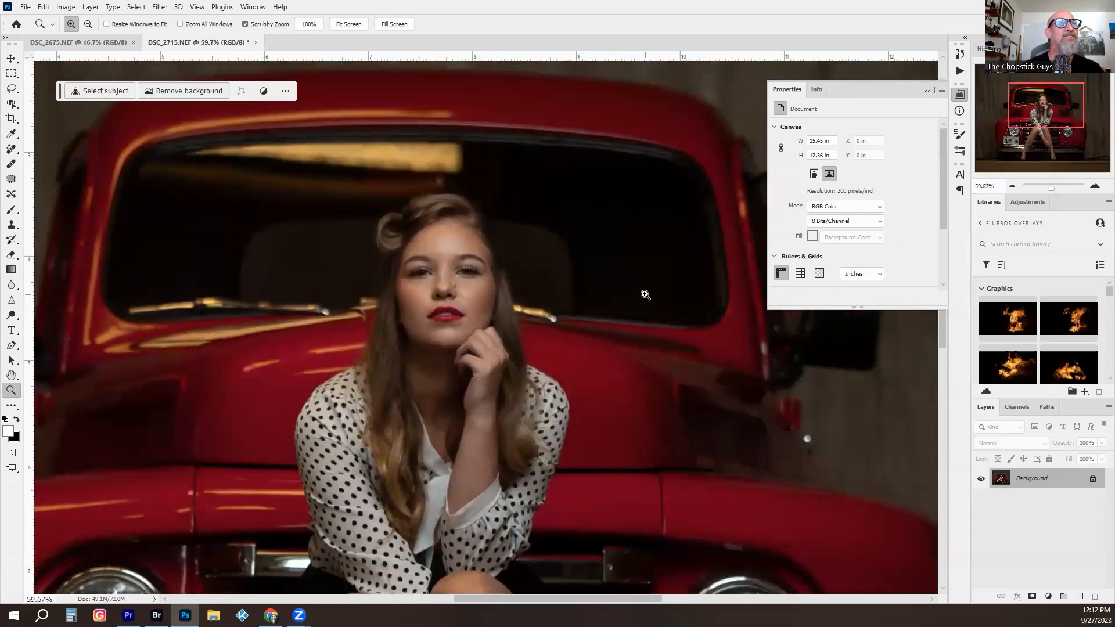
pyautogui.click(960, 72)
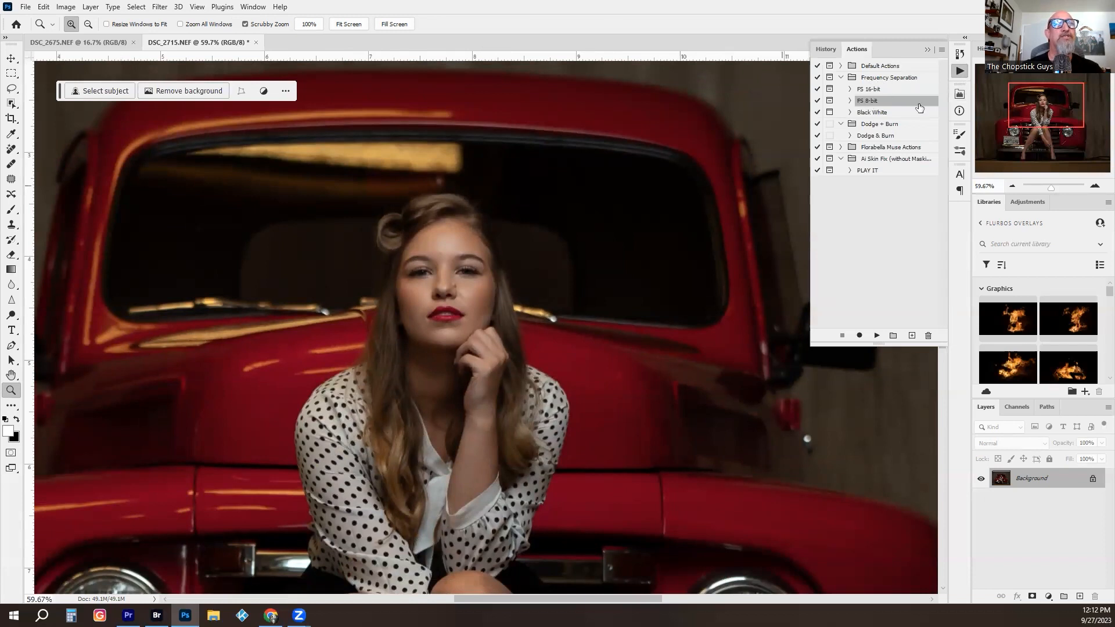
pyautogui.click(876, 336)
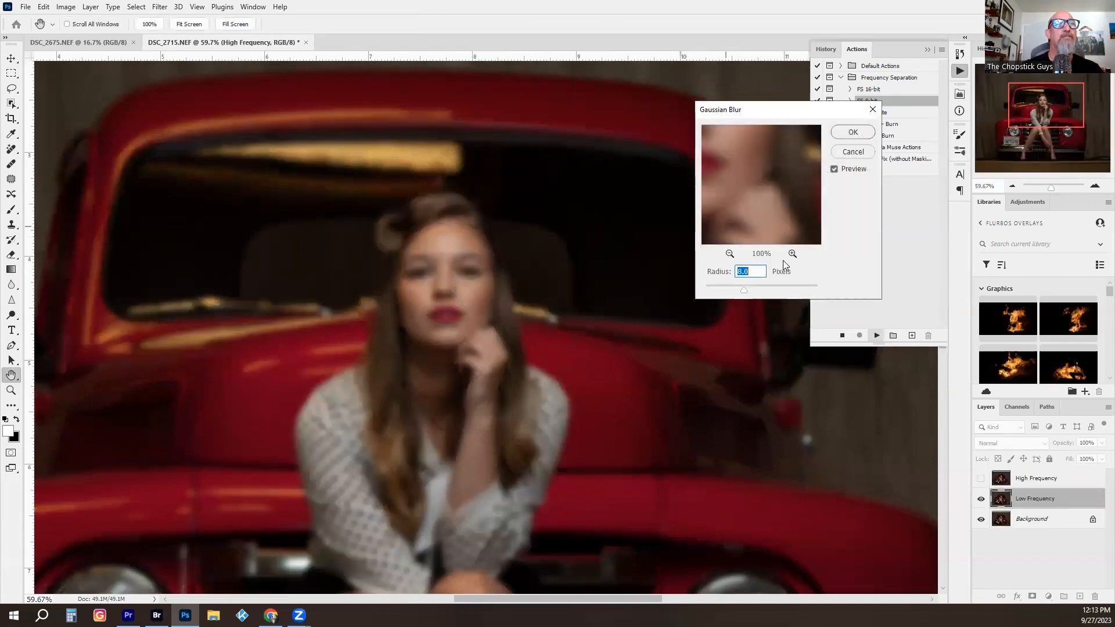
pyautogui.click(852, 133)
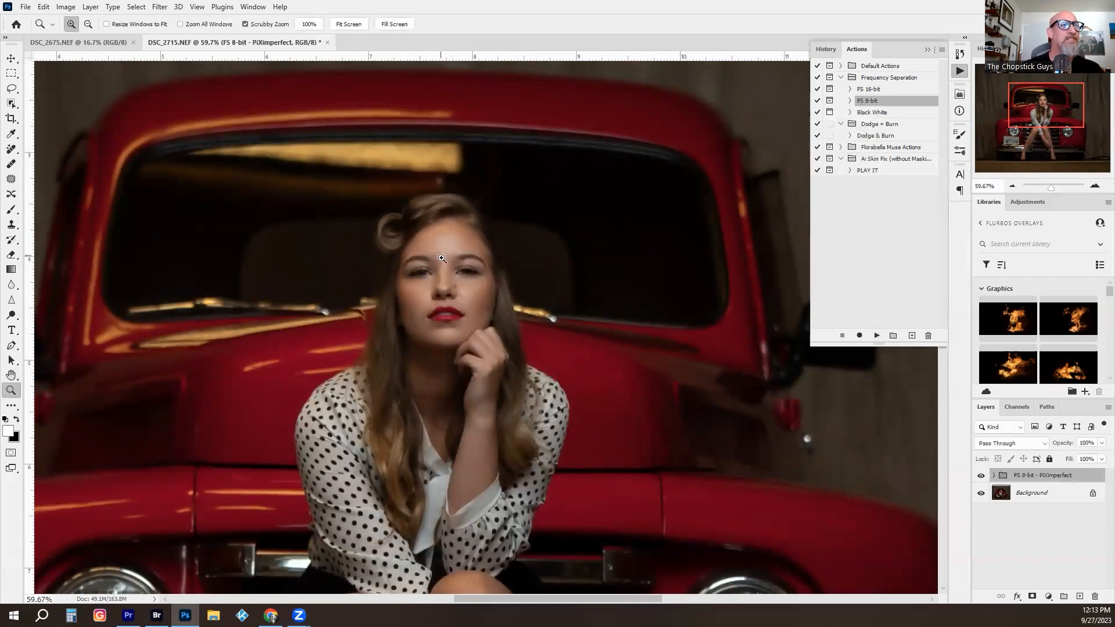
# - Expand the frequency separation group and compare the High Frequency and Low Frequency layers on the woman's face
pyautogui.moveTo(444, 251); pyautogui.dragTo(516, 260)
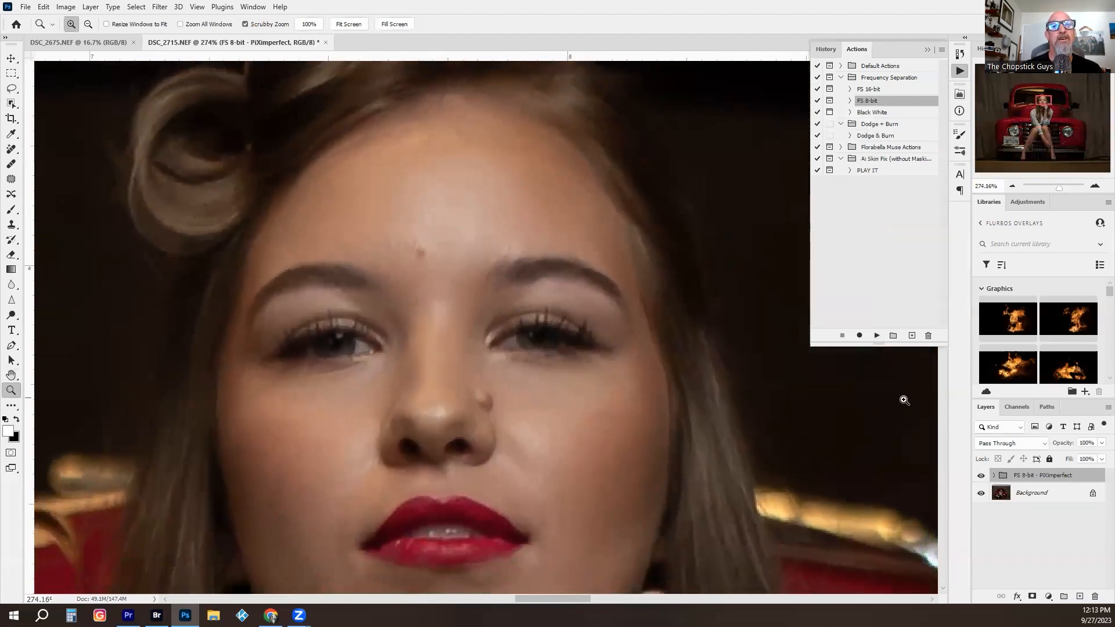
pyautogui.click(994, 475)
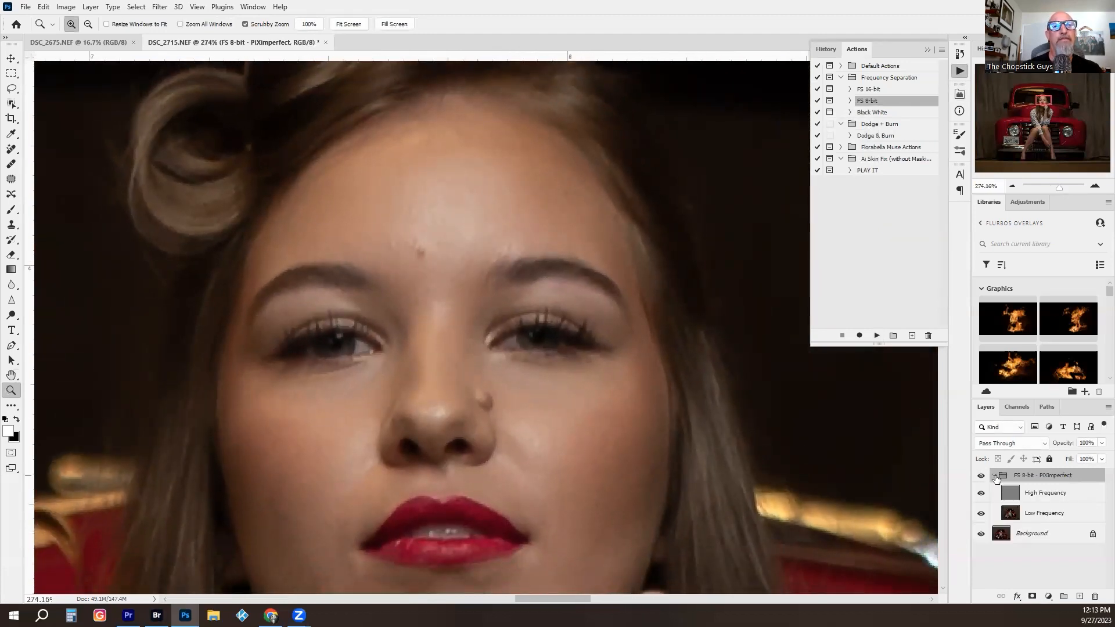
pyautogui.click(981, 493)
pyautogui.click(980, 516)
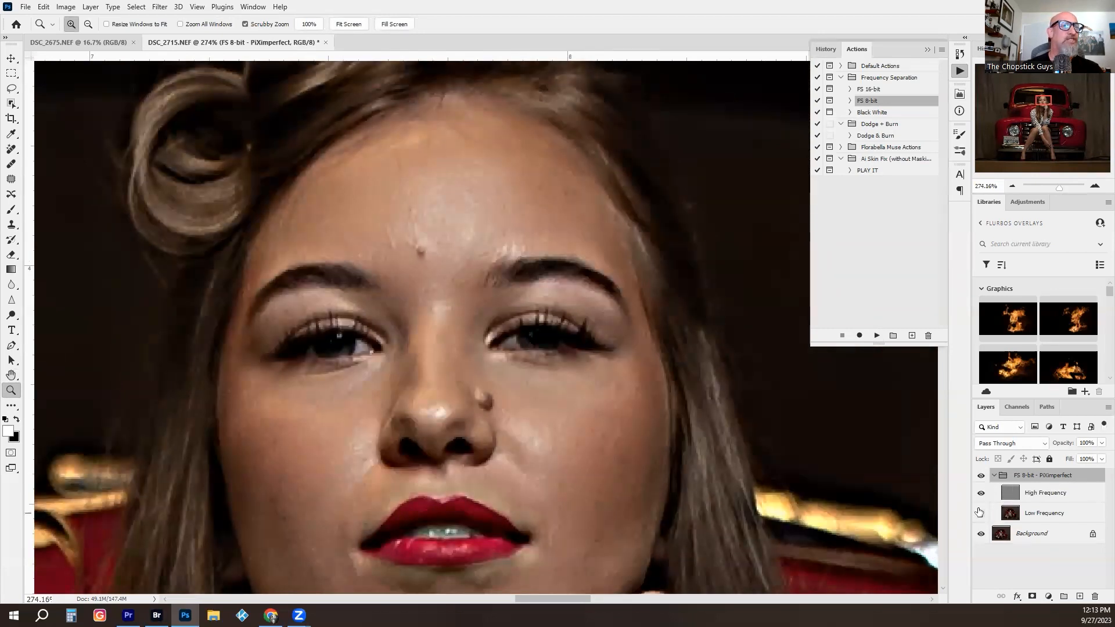
pyautogui.click(981, 494)
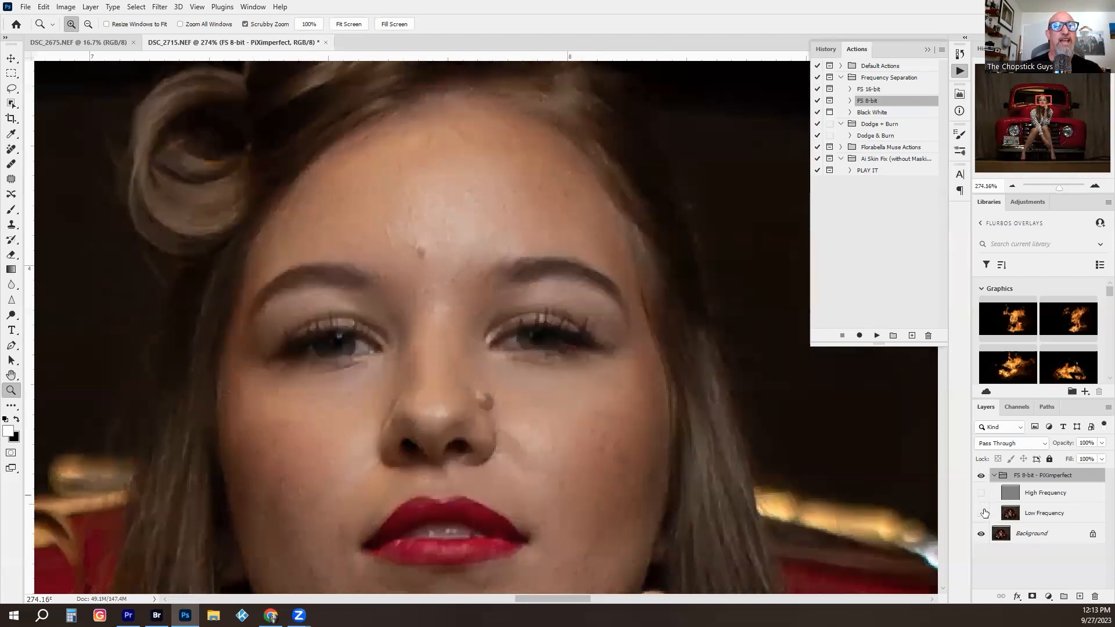
pyautogui.click(980, 514)
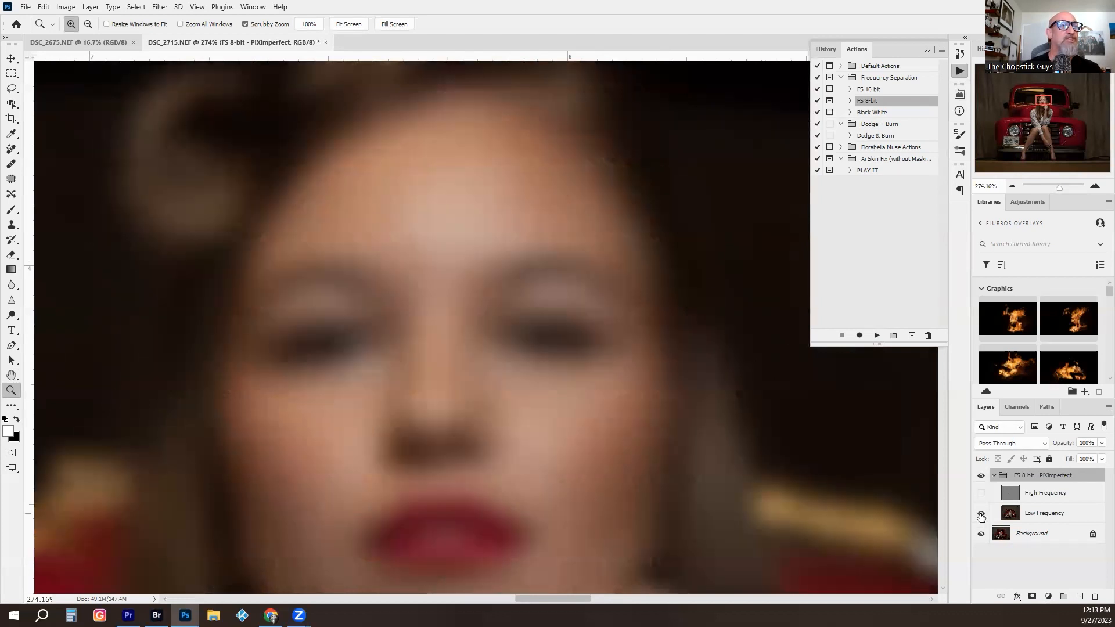
pyautogui.click(980, 495)
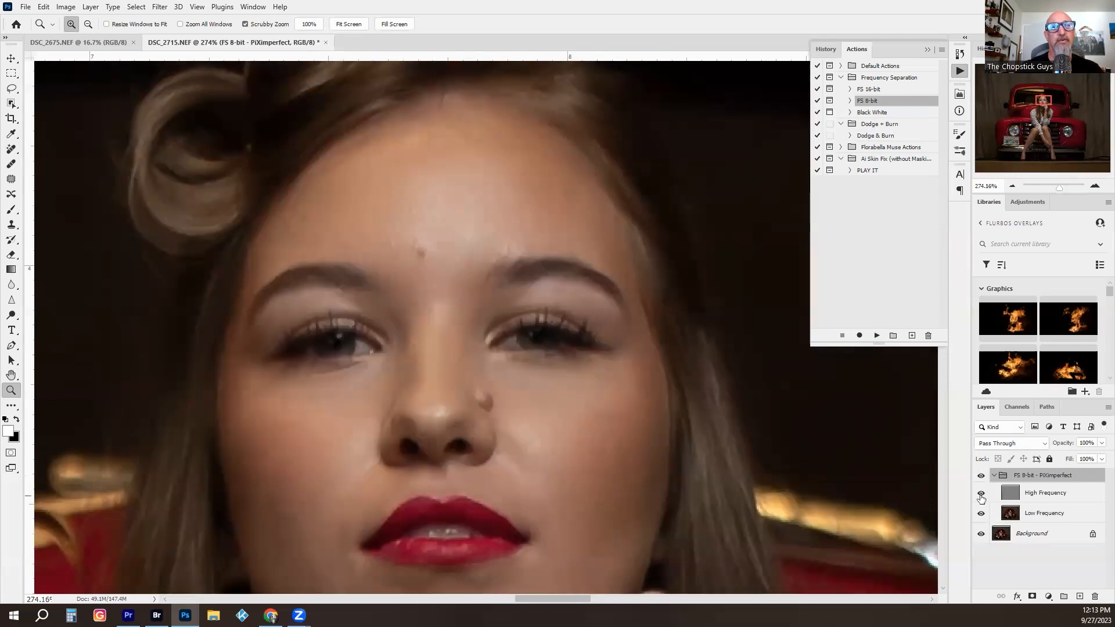
# - Retouch the spot between the eyebrows and the small facial blemishes on the High Frequency layer with the Healing Brush
pyautogui.click(1013, 493)
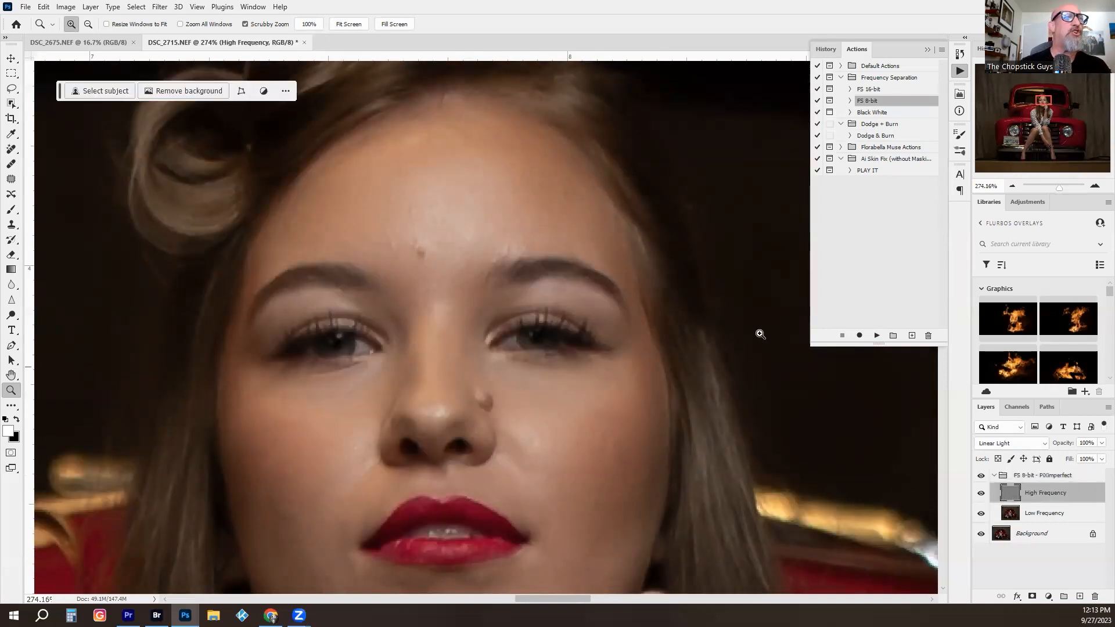
pyautogui.press('j')
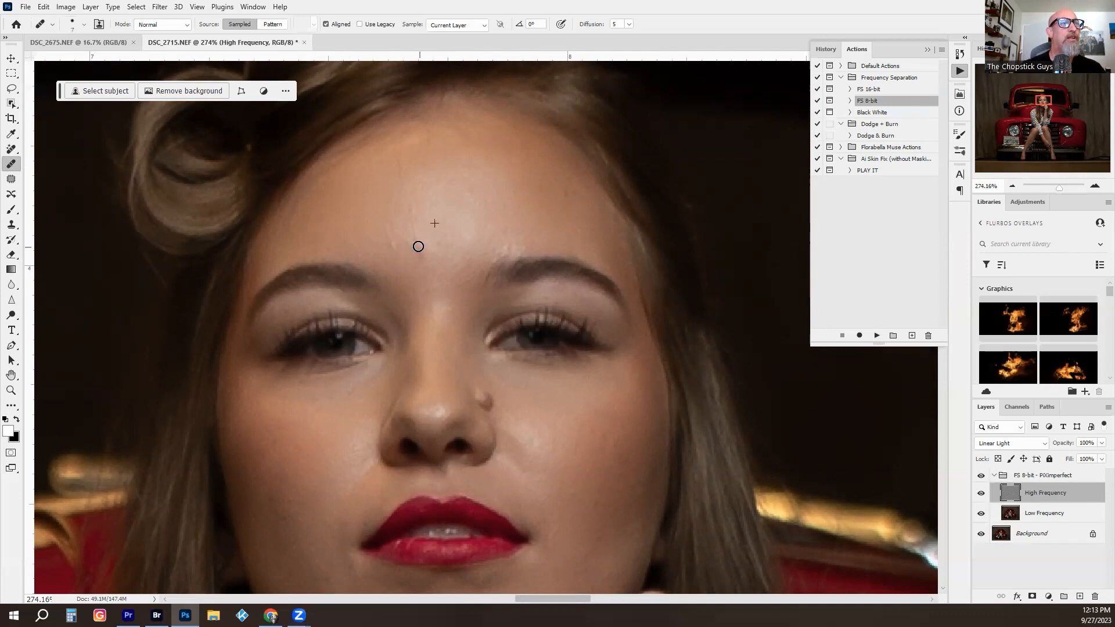
pyautogui.keyDown('alt'); pyautogui.click(449, 259); pyautogui.keyUp('alt')
pyautogui.moveTo(425, 257)
pyautogui.mouseDown()
pyautogui.moveTo(418, 248)
pyautogui.moveTo(442, 238)
pyautogui.mouseUp()
pyautogui.keyDown('alt'); pyautogui.click(460, 229); pyautogui.keyUp('alt')
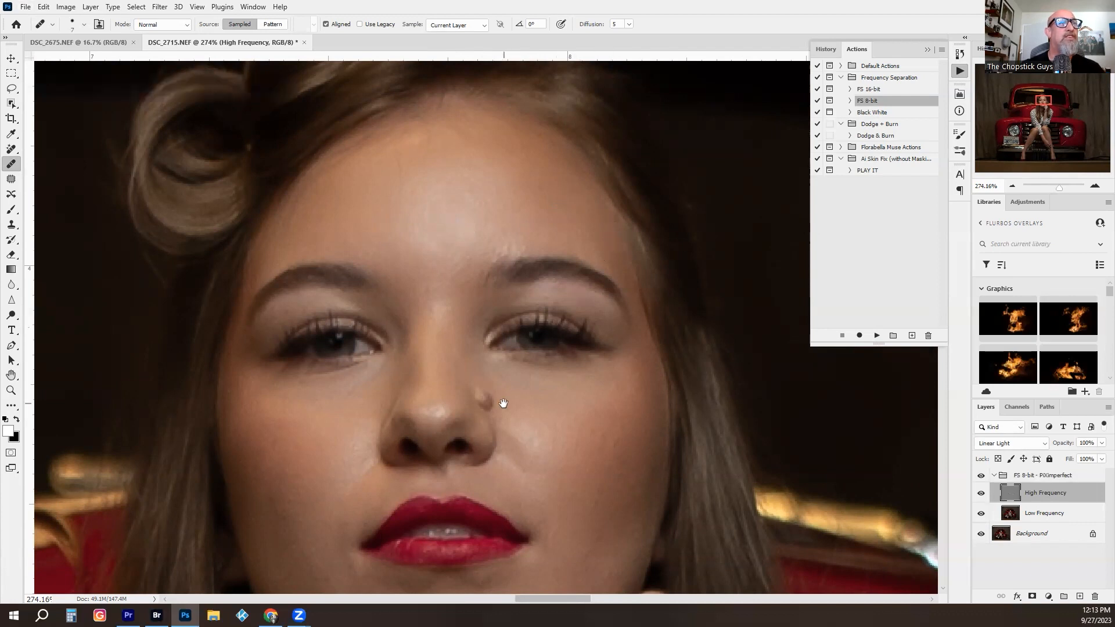
pyautogui.moveTo(502, 403); pyautogui.dragTo(536, 347)
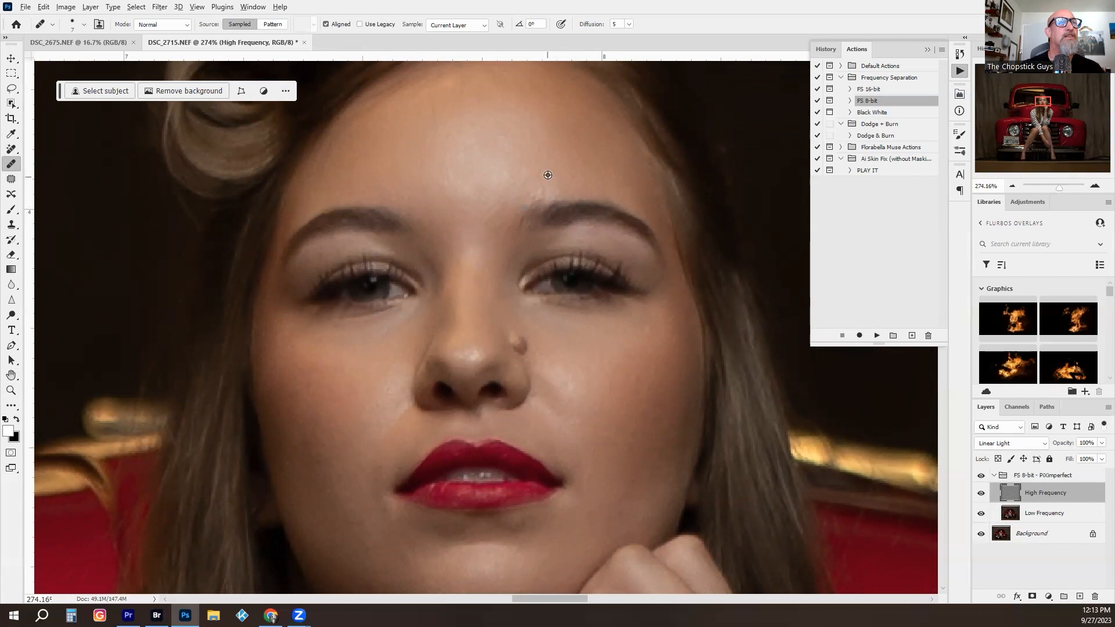
pyautogui.moveTo(502, 220); pyautogui.dragTo(507, 134)
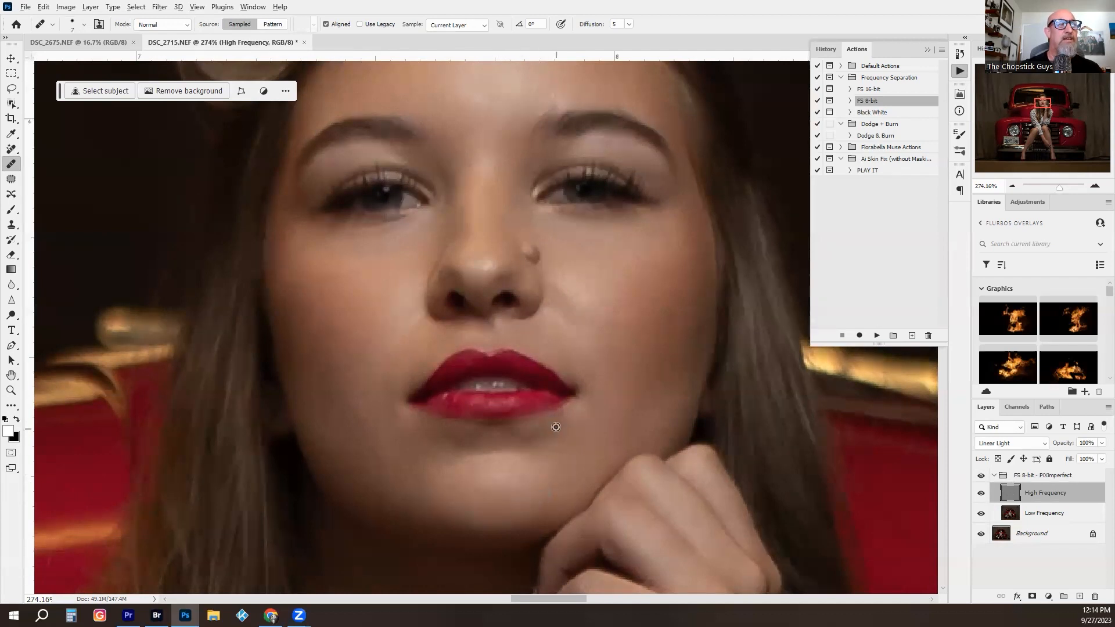
# - Heal the spots and marks on the shin nearest the license plate with an enlarged Healing Brush on the High Frequency layer
pyautogui.press('z')
pyautogui.moveTo(530, 294); pyautogui.dragTo(458, 301)
pyautogui.moveTo(528, 318); pyautogui.dragTo(468, 287)
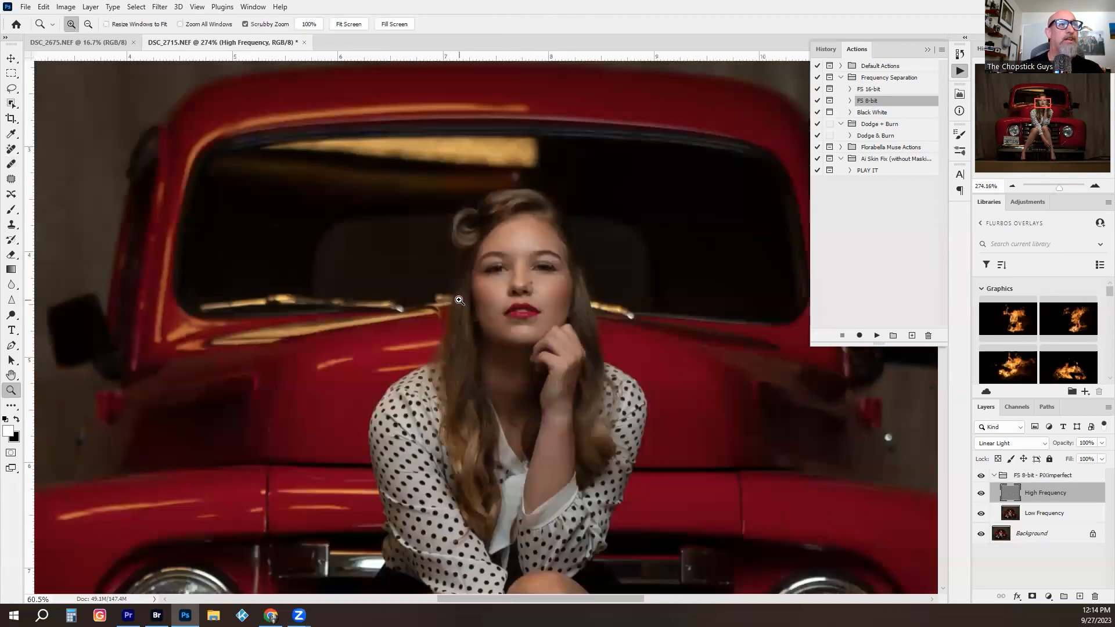
pyautogui.moveTo(495, 200); pyautogui.dragTo(492, 101)
pyautogui.moveTo(540, 312); pyautogui.dragTo(613, 189)
pyautogui.moveTo(466, 341); pyautogui.dragTo(528, 290)
pyautogui.press('j')
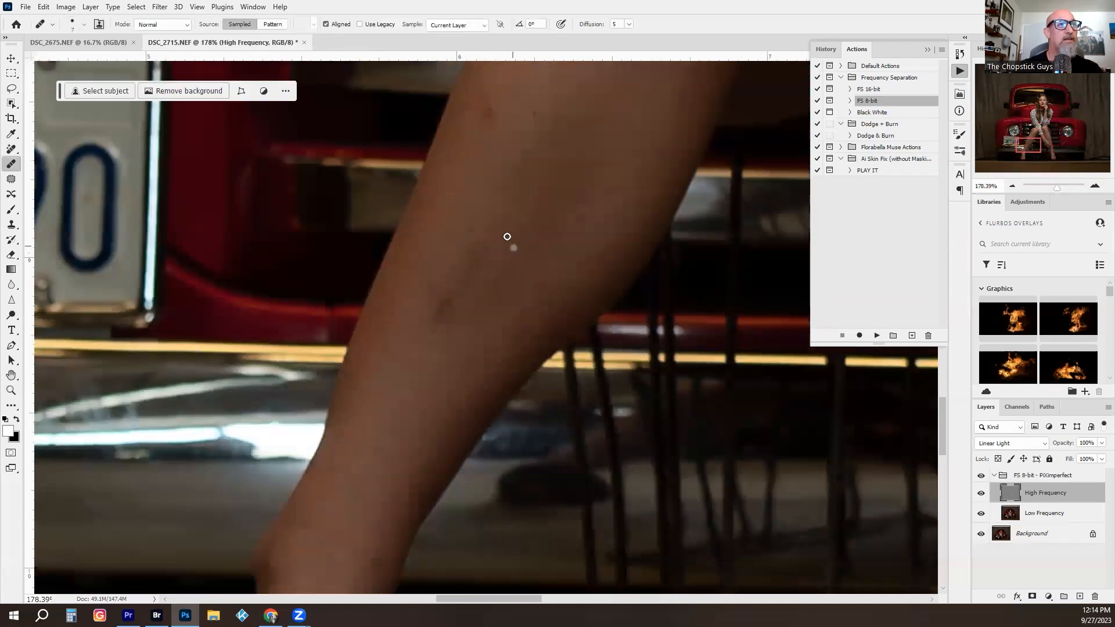
pyautogui.press(']')
pyautogui.press(']')
pyautogui.press(']')
pyautogui.press(']')
pyautogui.press(']')
pyautogui.press(']')
pyautogui.press(']')
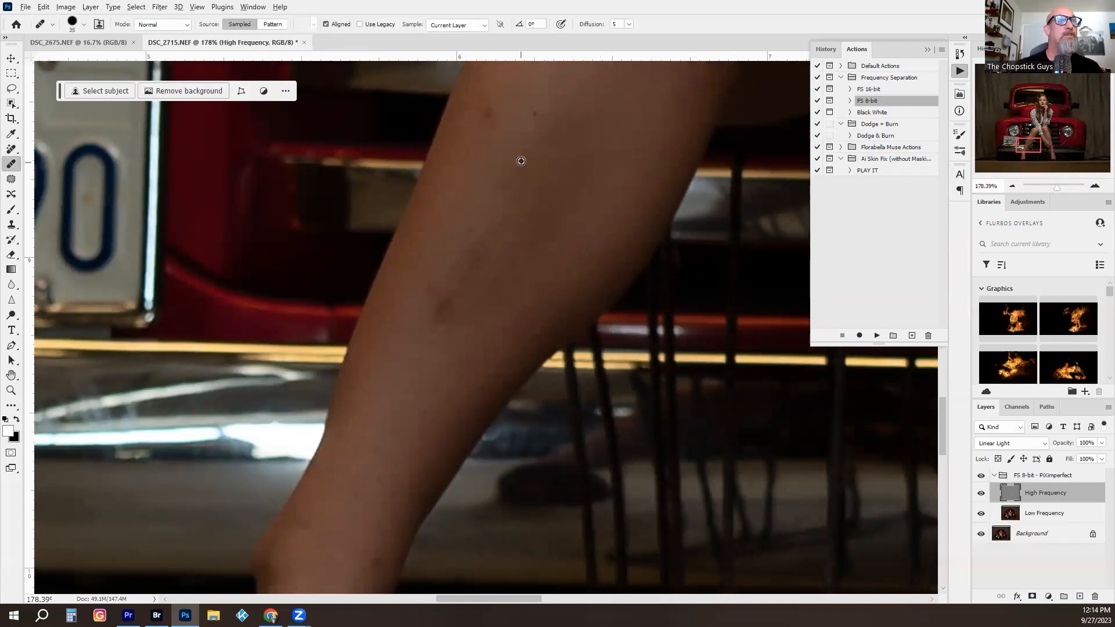
pyautogui.keyDown('alt'); pyautogui.click(497, 192); pyautogui.keyUp('alt')
pyautogui.moveTo(479, 242)
pyautogui.mouseDown()
pyautogui.moveTo(473, 254)
pyautogui.moveTo(493, 228)
pyautogui.mouseUp()
pyautogui.keyDown('alt'); pyautogui.click(402, 378); pyautogui.keyUp('alt')
pyautogui.moveTo(444, 302)
pyautogui.mouseDown()
pyautogui.moveTo(451, 282)
pyautogui.moveTo(447, 310)
pyautogui.mouseUp()
pyautogui.keyDown('alt'); pyautogui.click(421, 309); pyautogui.keyUp('alt')
pyautogui.keyDown('alt'); pyautogui.click(495, 247); pyautogui.keyUp('alt')
pyautogui.click(470, 250)
pyautogui.keyDown('alt'); pyautogui.click(449, 242); pyautogui.keyUp('alt')
pyautogui.click(435, 307)
pyautogui.keyDown('alt'); pyautogui.click(478, 145); pyautogui.keyUp('alt')
pyautogui.click(488, 111)
pyautogui.keyDown('alt'); pyautogui.click(535, 91); pyautogui.keyUp('alt')
pyautogui.click(536, 115)
# - Heal the skin texture marks on and below the woman's other knee, on the High Frequency layer
pyautogui.moveTo(525, 259); pyautogui.dragTo(308, 537)
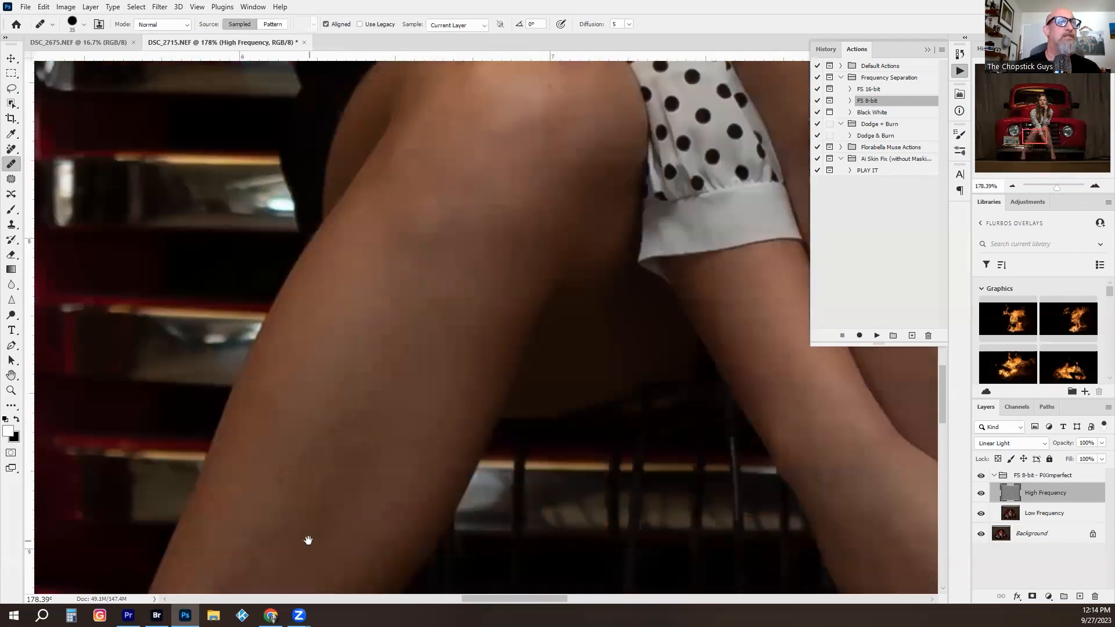
pyautogui.moveTo(418, 458); pyautogui.dragTo(71, 493)
pyautogui.moveTo(511, 298)
pyautogui.mouseDown()
pyautogui.moveTo(309, 398)
pyautogui.moveTo(339, 429)
pyautogui.mouseUp()
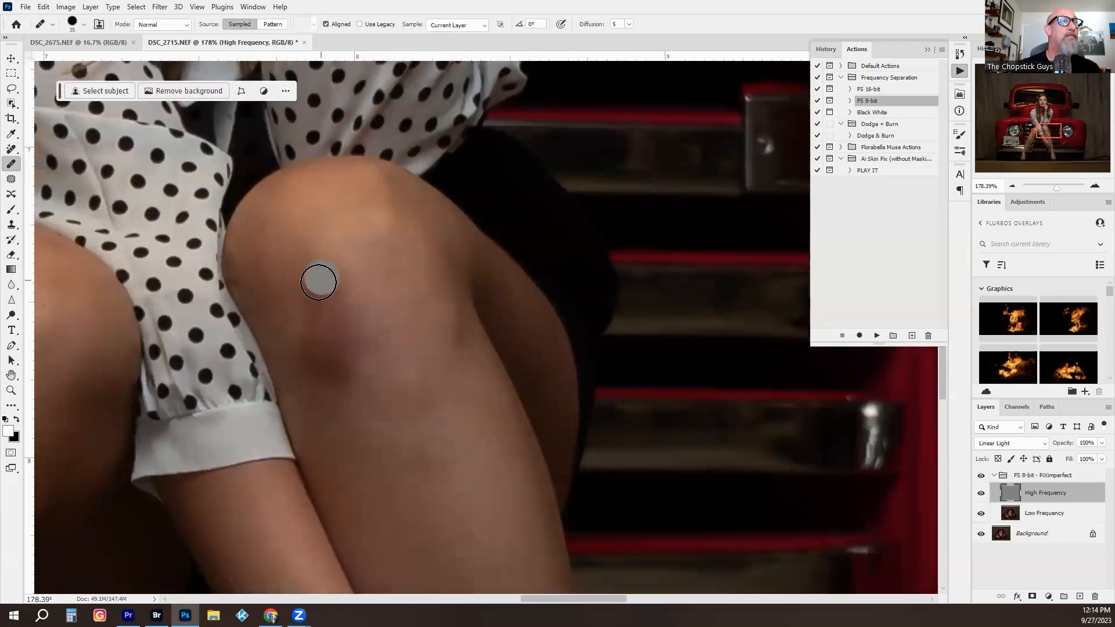
pyautogui.keyDown('alt'); pyautogui.click(366, 265); pyautogui.keyUp('alt')
pyautogui.moveTo(353, 290)
pyautogui.mouseDown()
pyautogui.moveTo(351, 329)
pyautogui.moveTo(334, 323)
pyautogui.mouseUp()
pyautogui.keyDown('alt'); pyautogui.click(376, 318); pyautogui.keyUp('alt')
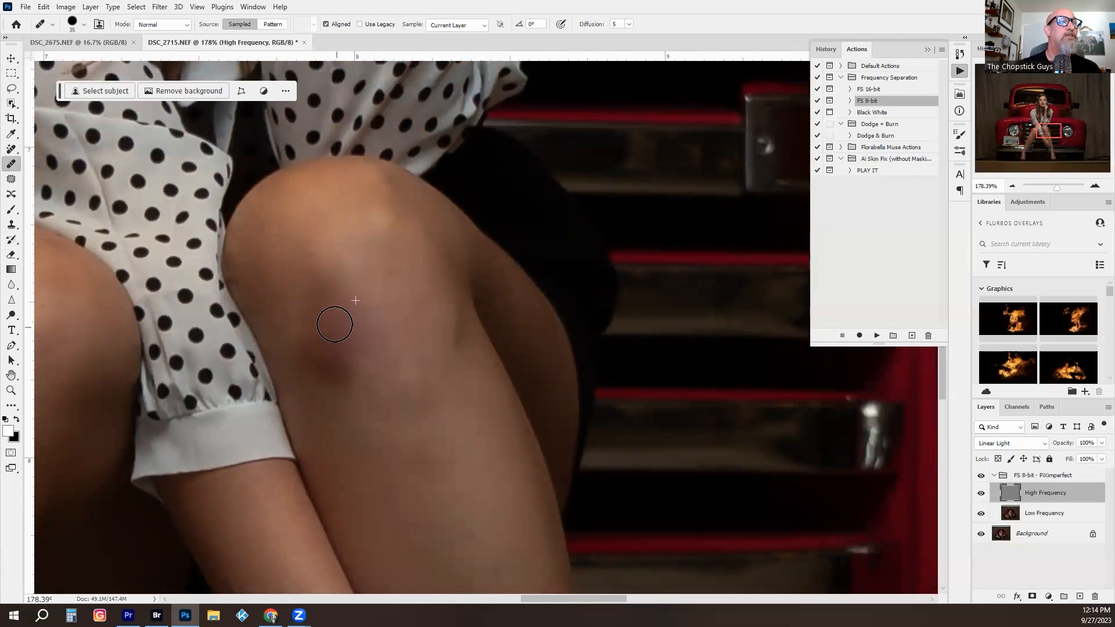
pyautogui.moveTo(342, 372); pyautogui.dragTo(334, 368)
pyautogui.keyDown('alt'); pyautogui.click(338, 398); pyautogui.keyUp('alt')
pyautogui.click(299, 352)
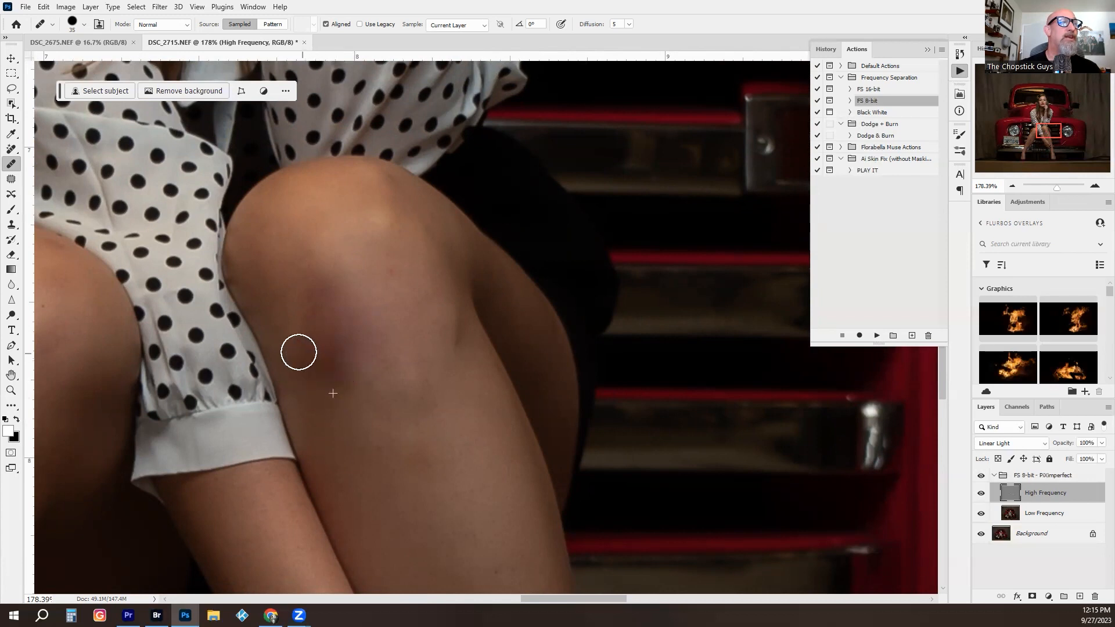
pyautogui.keyDown('alt'); pyautogui.click(299, 301); pyautogui.keyUp('alt')
pyautogui.moveTo(301, 320)
pyautogui.mouseDown()
pyautogui.moveTo(304, 329)
pyautogui.moveTo(299, 318)
pyautogui.mouseUp()
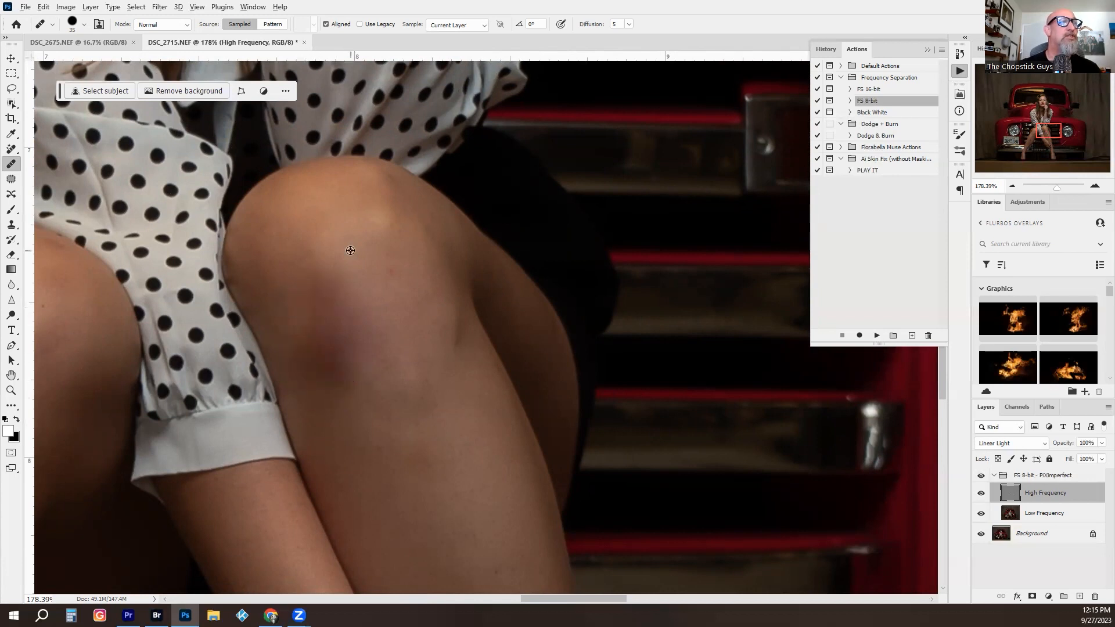
pyautogui.keyDown('alt'); pyautogui.click(372, 249); pyautogui.keyUp('alt')
pyautogui.click(386, 265)
pyautogui.keyDown('alt'); pyautogui.click(373, 244); pyautogui.keyUp('alt')
pyautogui.click(371, 223)
pyautogui.moveTo(371, 347)
pyautogui.mouseDown()
pyautogui.moveTo(366, 97)
pyautogui.moveTo(348, 145)
pyautogui.mouseUp()
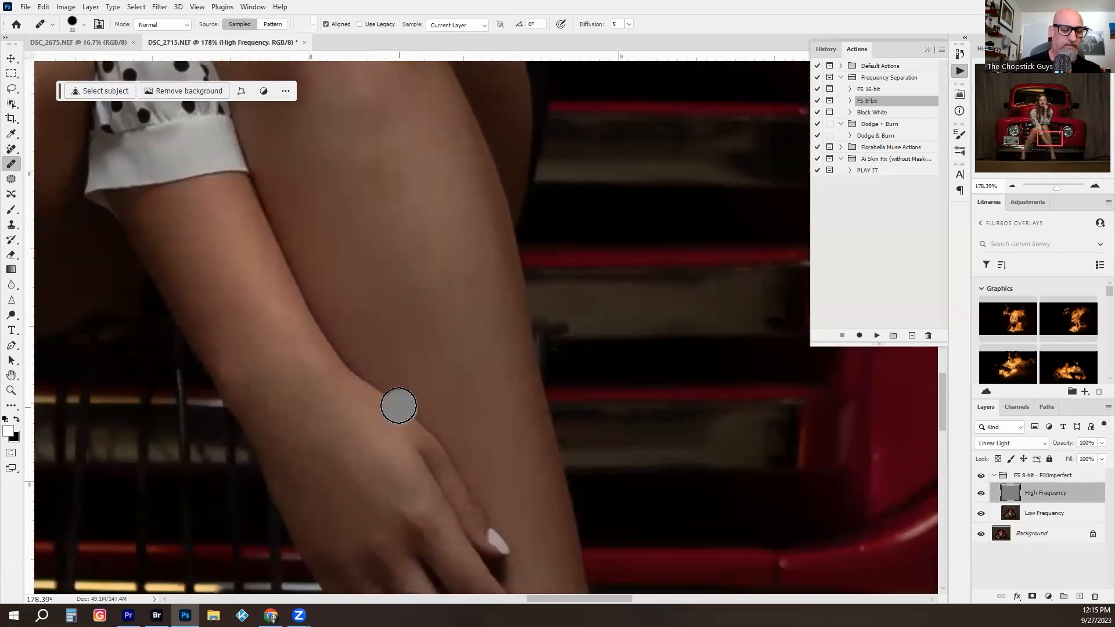
pyautogui.moveTo(480, 391); pyautogui.dragTo(636, 601)
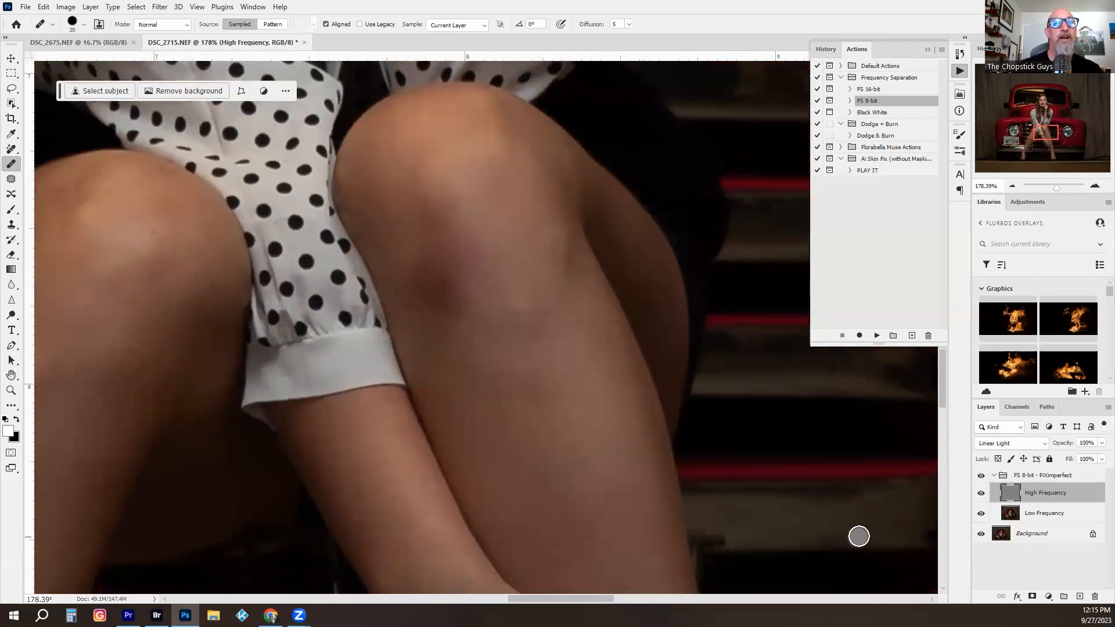
# - Hide the High Frequency layer and set up the Clone Stamp on the Low Frequency layer at 30% opacity and brush size 100
pyautogui.click(981, 494)
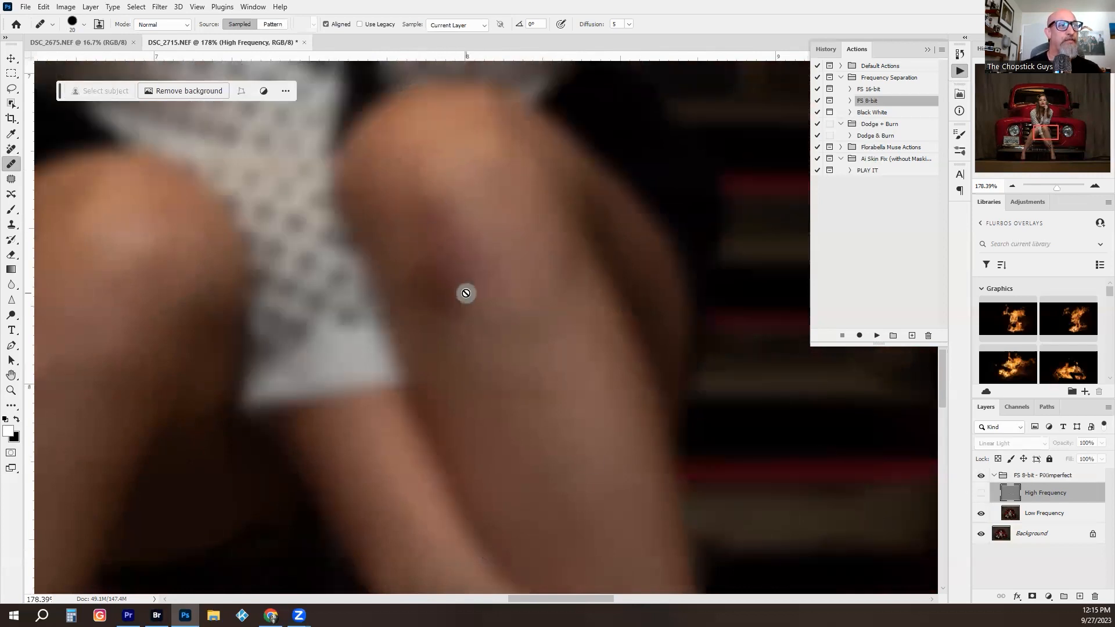
pyautogui.press('s')
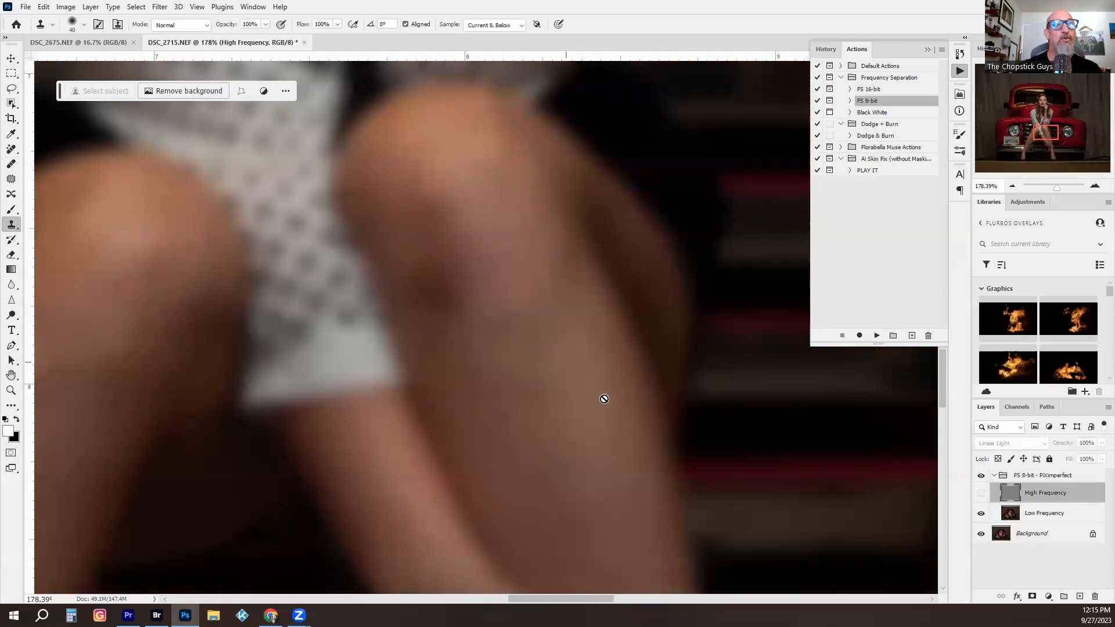
pyautogui.click(1010, 514)
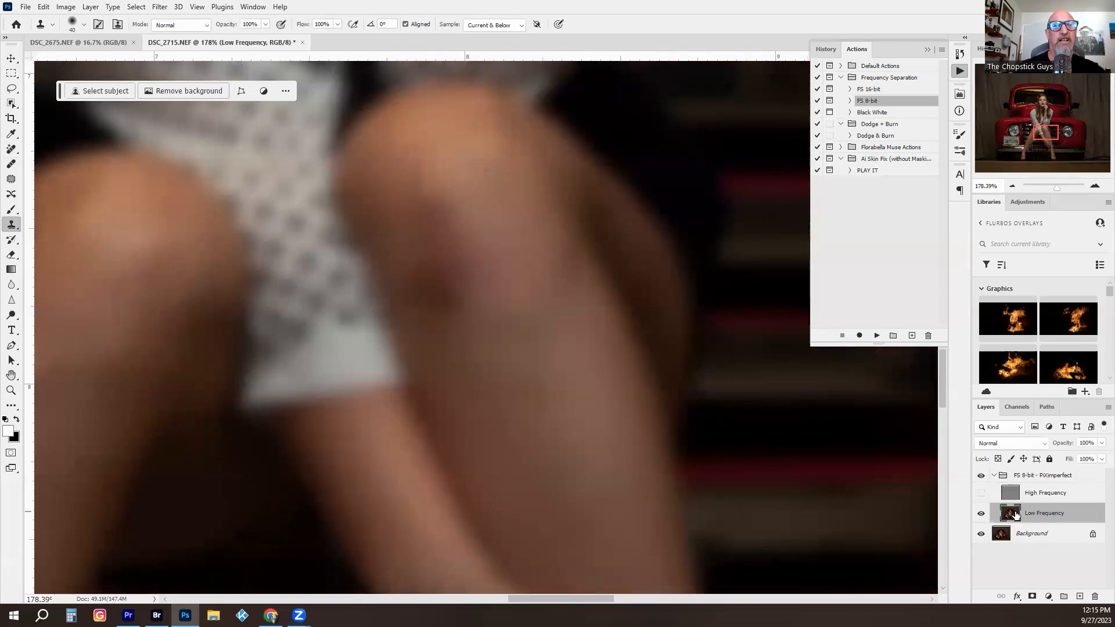
pyautogui.press(']')
pyautogui.press(']')
pyautogui.press(']')
pyautogui.press(']')
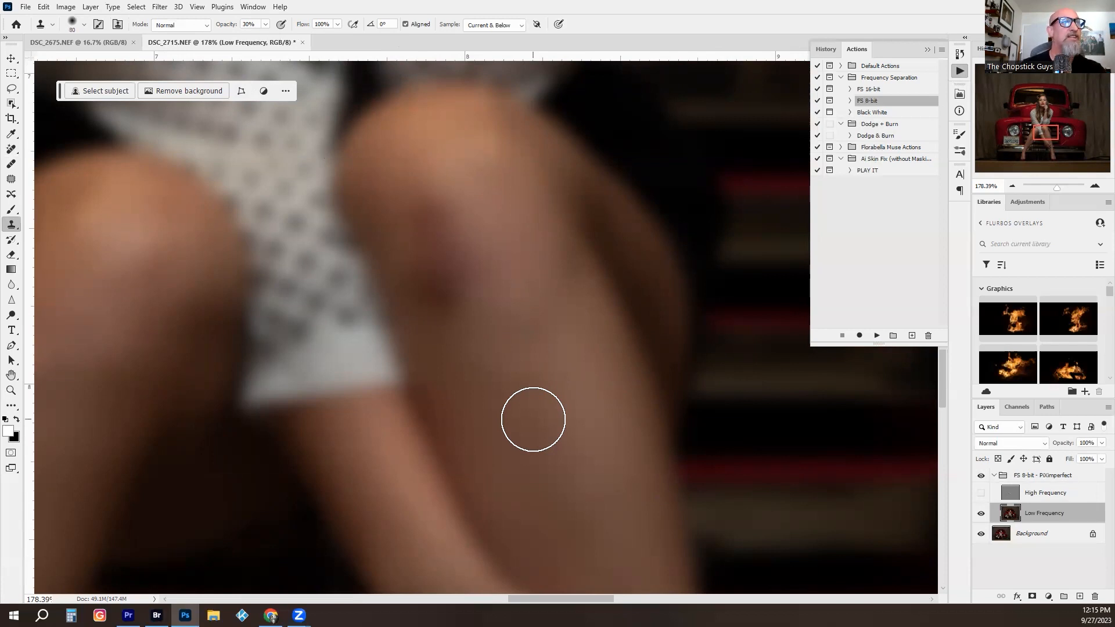
pyautogui.press('3')
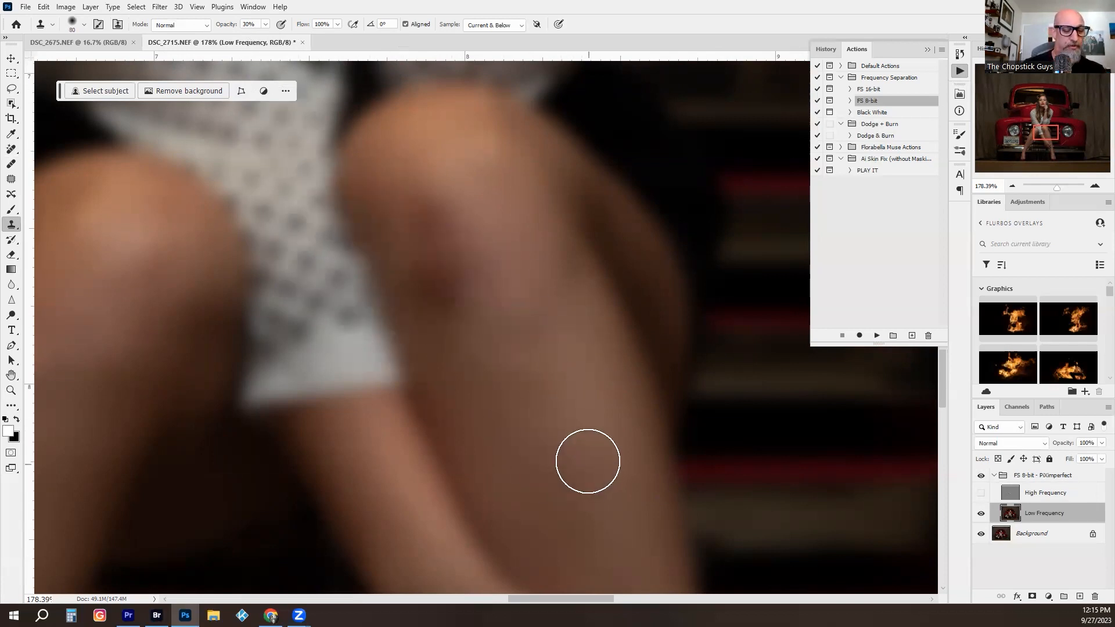
pyautogui.press(']')
pyautogui.press(']')
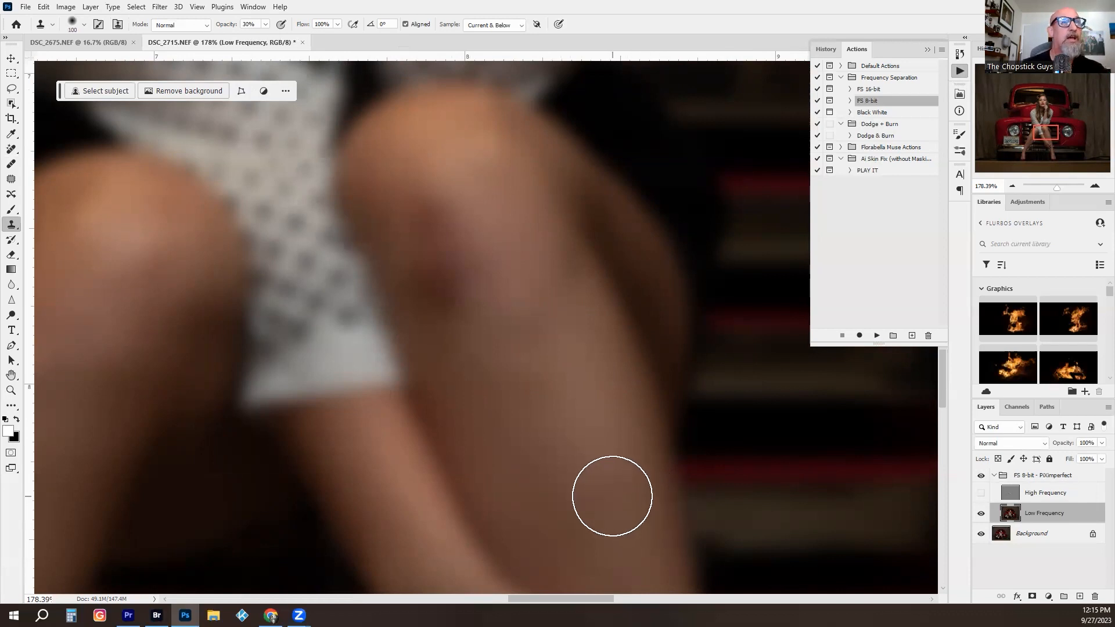
# - Clone clean skin tone over the purple bruise below the knee on the Low Frequency layer
pyautogui.keyDown('alt'); pyautogui.click(500, 380); pyautogui.keyUp('alt')
pyautogui.moveTo(380, 204); pyautogui.dragTo(423, 249)
pyautogui.keyDown('alt'); pyautogui.click(492, 378); pyautogui.keyUp('alt')
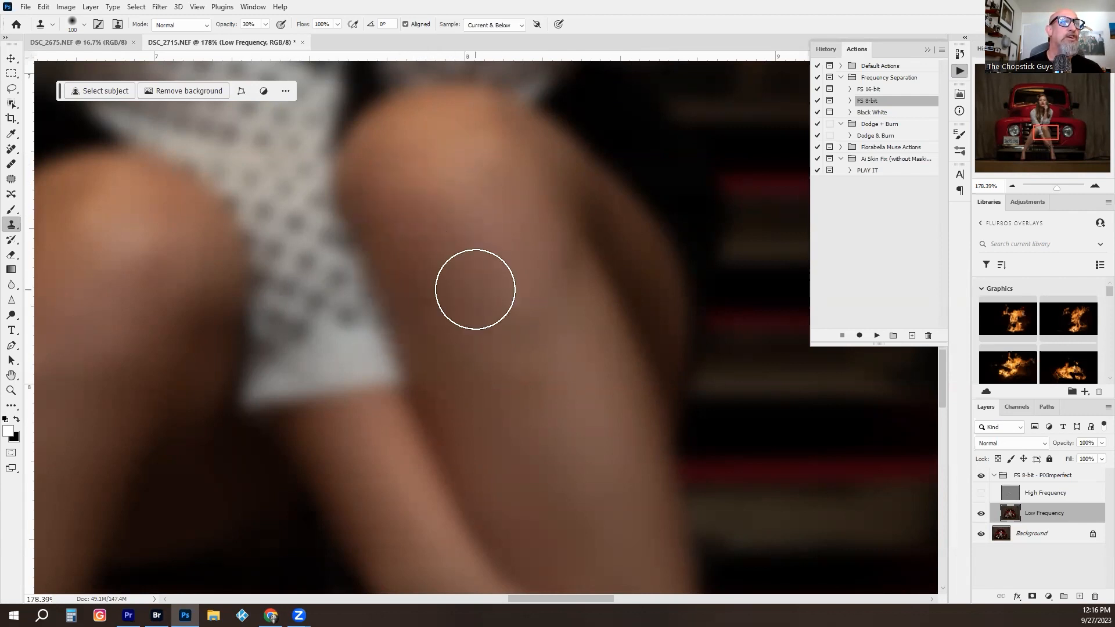
pyautogui.keyDown('alt'); pyautogui.click(453, 186); pyautogui.keyUp('alt')
pyautogui.click(497, 282)
pyautogui.keyDown('alt'); pyautogui.click(464, 196); pyautogui.keyUp('alt')
pyautogui.click(504, 259)
pyautogui.keyDown('alt'); pyautogui.click(533, 225); pyautogui.keyUp('alt')
pyautogui.keyDown('alt'); pyautogui.click(492, 249); pyautogui.keyUp('alt')
# - Even out the skin tone down the shin below the bruise by cloning nearby areas on the Low Frequency layer
pyautogui.click(504, 315)
pyautogui.keyDown('alt'); pyautogui.click(568, 405); pyautogui.keyUp('alt')
pyautogui.click(504, 360)
pyautogui.keyDown('alt'); pyautogui.click(563, 415); pyautogui.keyUp('alt')
pyautogui.click(559, 396)
pyautogui.keyDown('alt'); pyautogui.click(530, 366); pyautogui.keyUp('alt')
pyautogui.click(471, 305)
pyautogui.keyDown('alt'); pyautogui.click(585, 377); pyautogui.keyUp('alt')
pyautogui.click(580, 367)
pyautogui.keyDown('alt'); pyautogui.click(527, 288); pyautogui.keyUp('alt')
pyautogui.keyDown('alt'); pyautogui.click(490, 331); pyautogui.keyUp('alt')
pyautogui.click(569, 441)
pyautogui.keyDown('alt'); pyautogui.click(507, 401); pyautogui.keyUp('alt')
pyautogui.click(601, 526)
pyautogui.keyDown('alt'); pyautogui.click(545, 408); pyautogui.keyUp('alt')
pyautogui.click(589, 457)
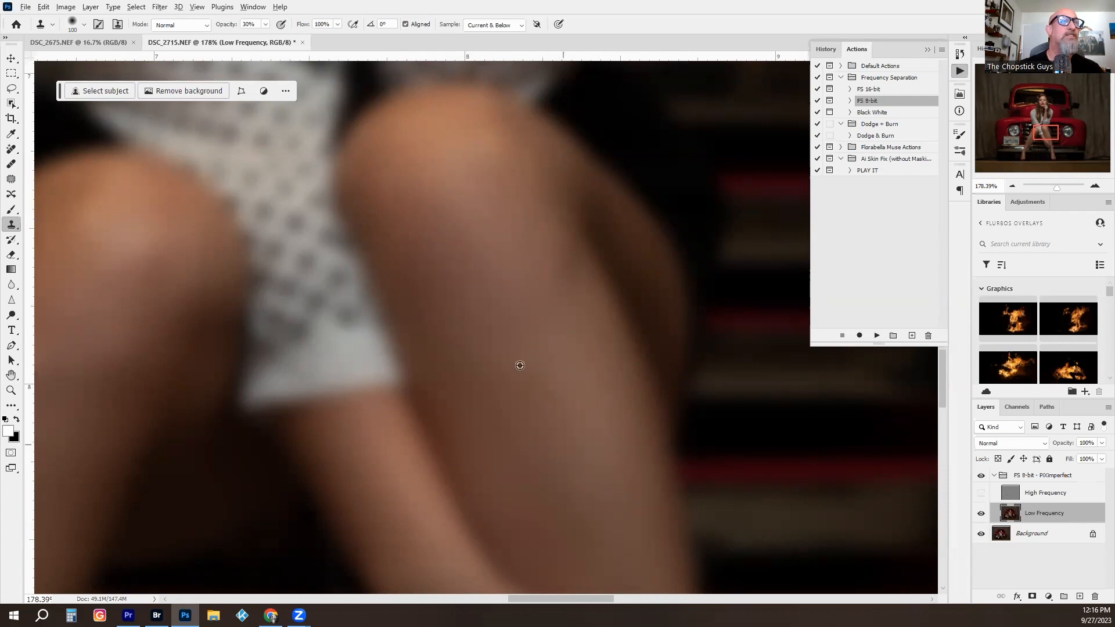
# - Blend the remaining uneven tone around the knee with the Clone Stamp, and show the High Frequency layer again
pyautogui.keyDown('alt'); pyautogui.click(454, 314); pyautogui.keyUp('alt')
pyautogui.click(533, 405)
pyautogui.keyDown('alt'); pyautogui.click(508, 324); pyautogui.keyUp('alt')
pyautogui.click(443, 262)
pyautogui.keyDown('alt'); pyautogui.click(468, 292); pyautogui.keyUp('alt')
pyautogui.click(411, 237)
pyautogui.keyDown('alt'); pyautogui.click(444, 278); pyautogui.keyUp('alt')
pyautogui.keyDown('alt'); pyautogui.click(451, 172); pyautogui.keyUp('alt')
pyautogui.click(509, 223)
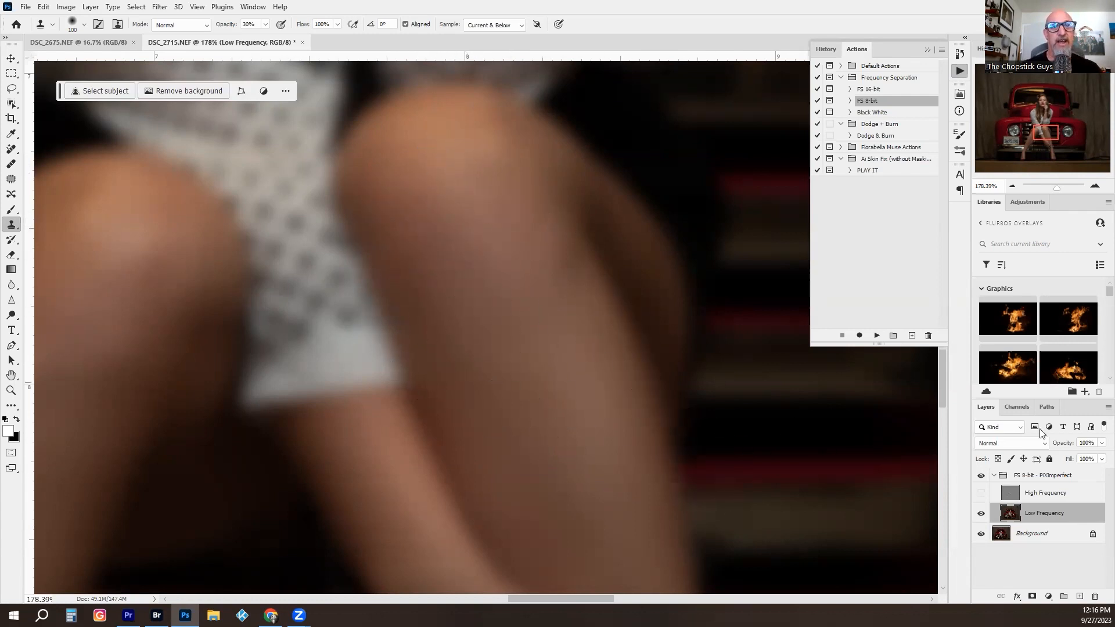
pyautogui.click(980, 493)
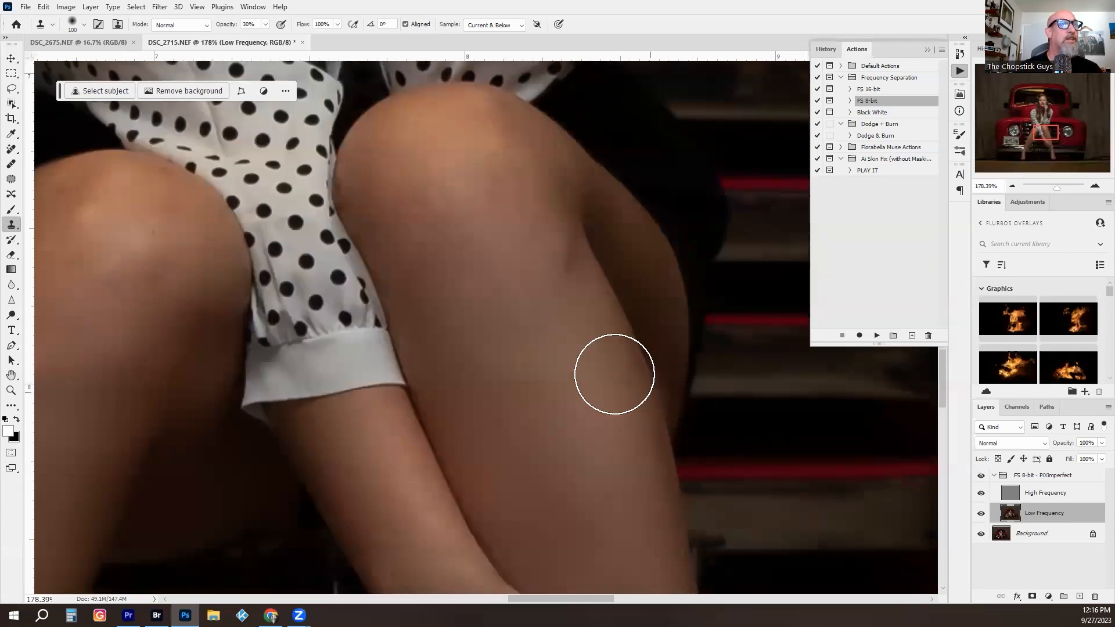
# - Even out the skin tone on the lower leg beside the license plate with the Clone Stamp on the Low Frequency layer, with High Frequency temporarily hidden
pyautogui.press('z')
pyautogui.moveTo(586, 363); pyautogui.dragTo(510, 259)
pyautogui.moveTo(433, 354); pyautogui.dragTo(498, 309)
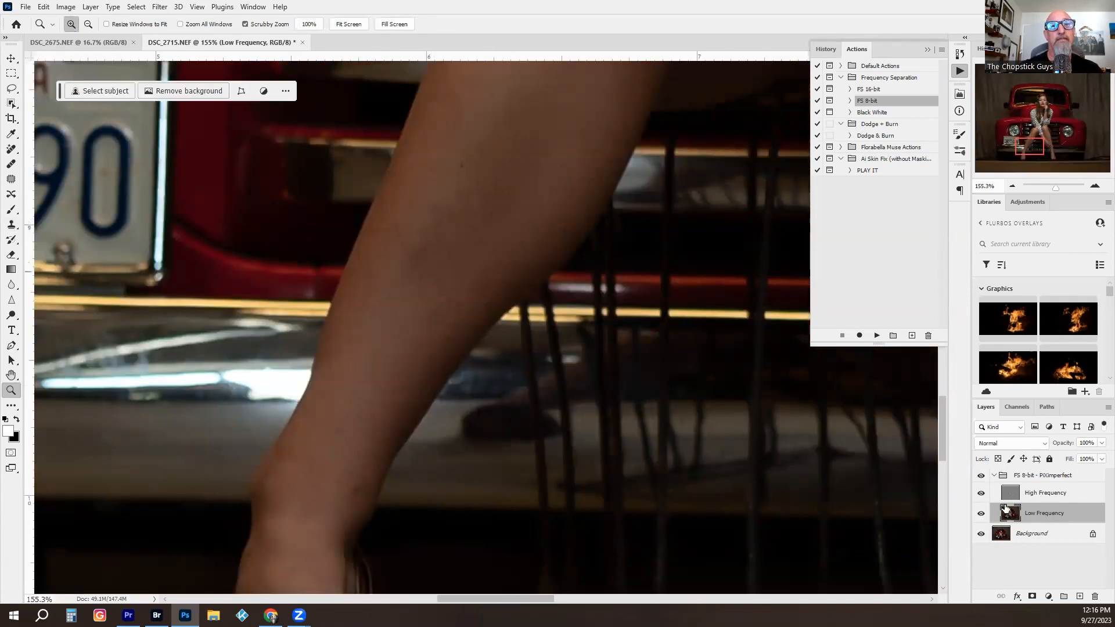
pyautogui.click(981, 494)
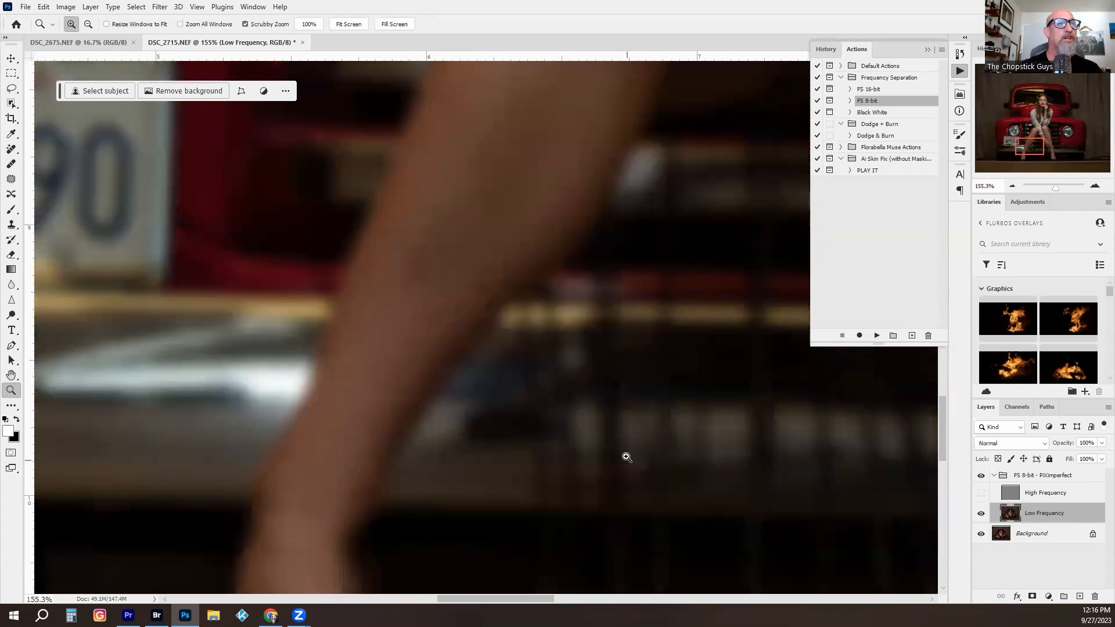
pyautogui.press('s')
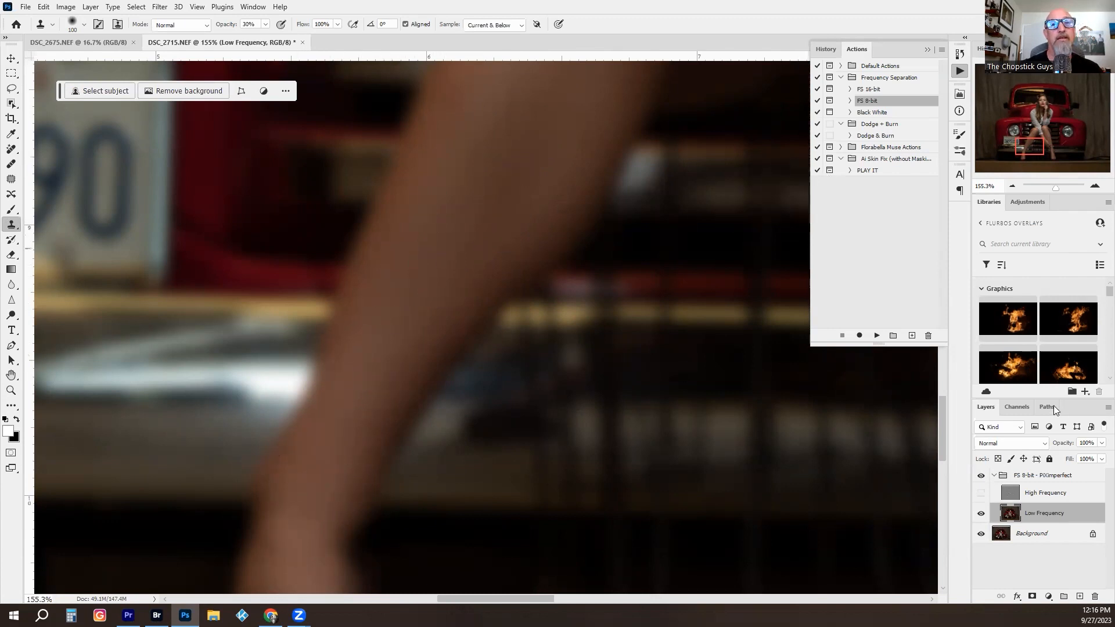
pyautogui.click(980, 492)
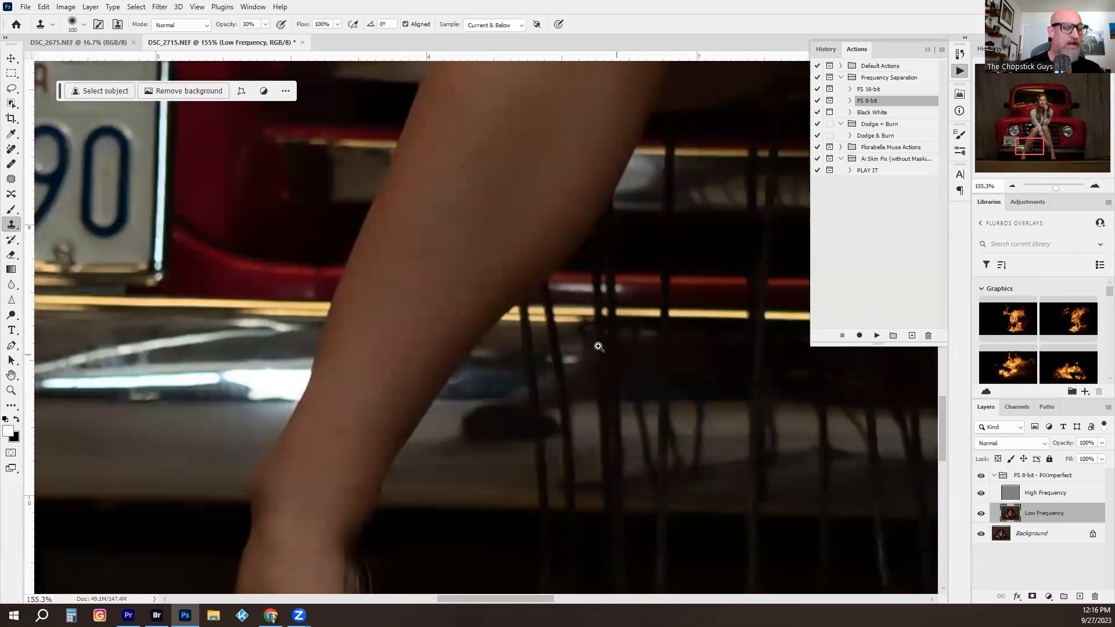
# - Collapse the frequency separation group and trace the upper edge of the yellow windshield reflection with a Pen path to its far left end
pyautogui.press('z')
pyautogui.moveTo(468, 231); pyautogui.dragTo(403, 262)
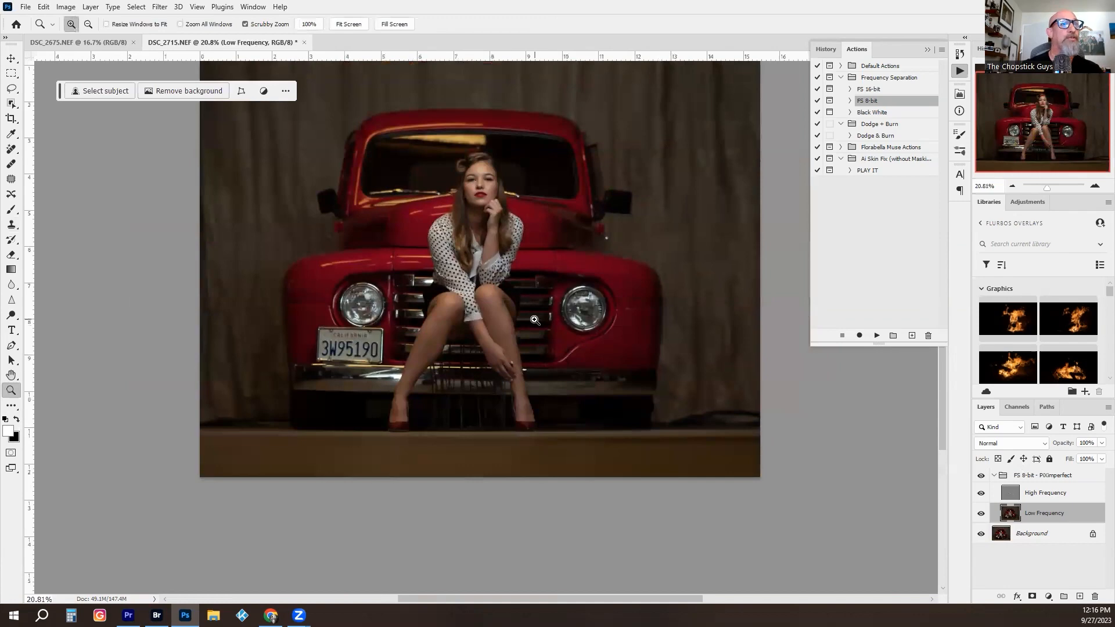
pyautogui.moveTo(478, 200); pyautogui.dragTo(542, 284)
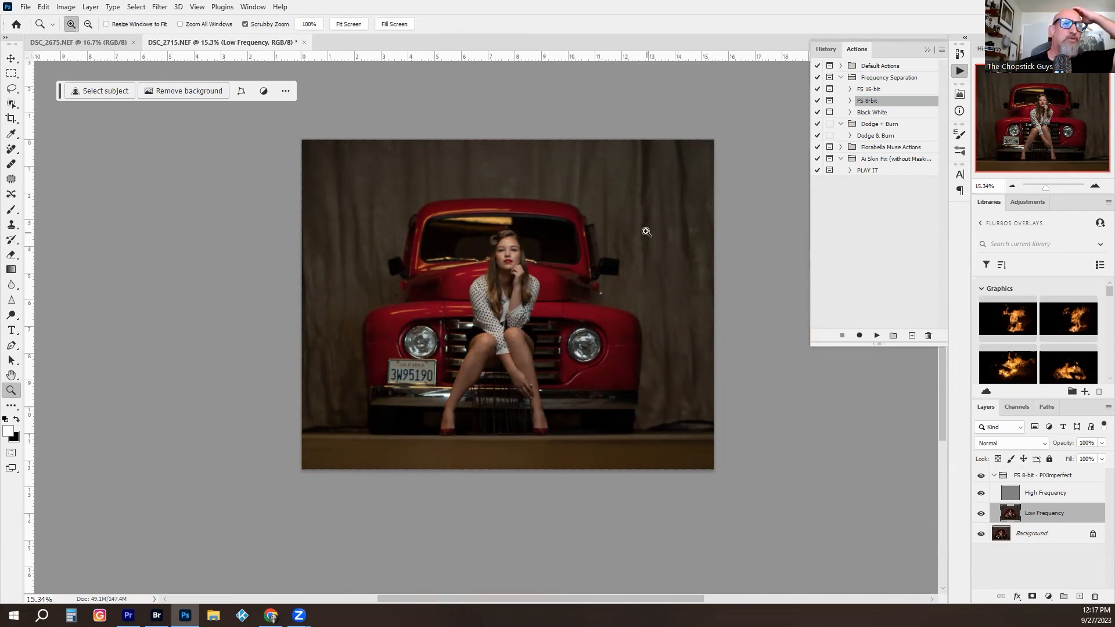
pyautogui.moveTo(544, 226); pyautogui.dragTo(517, 263)
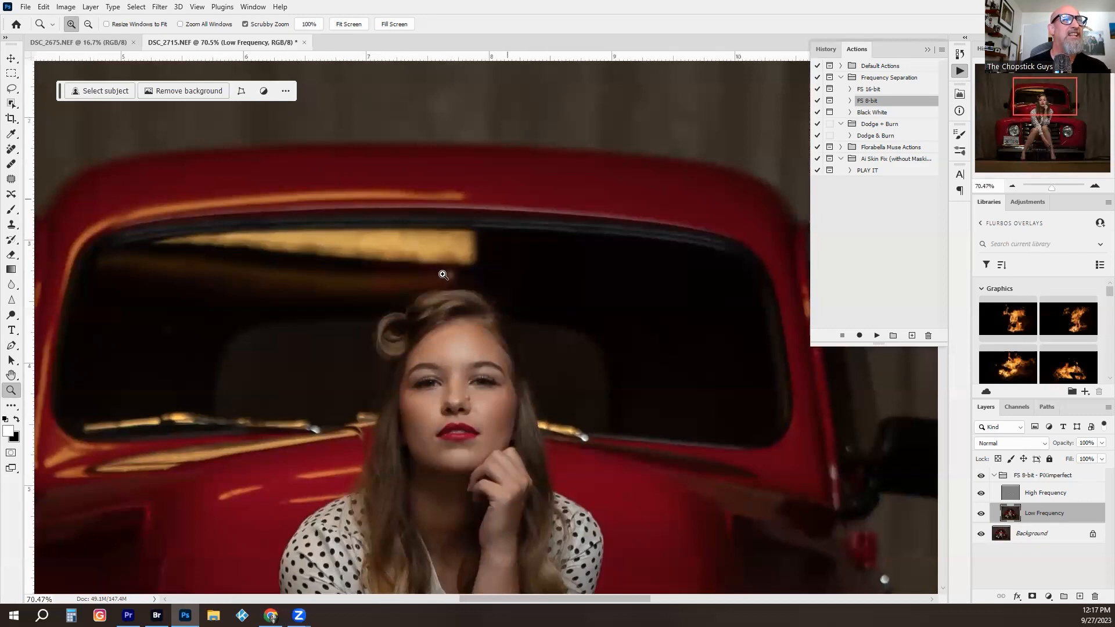
pyautogui.moveTo(432, 267); pyautogui.dragTo(459, 288)
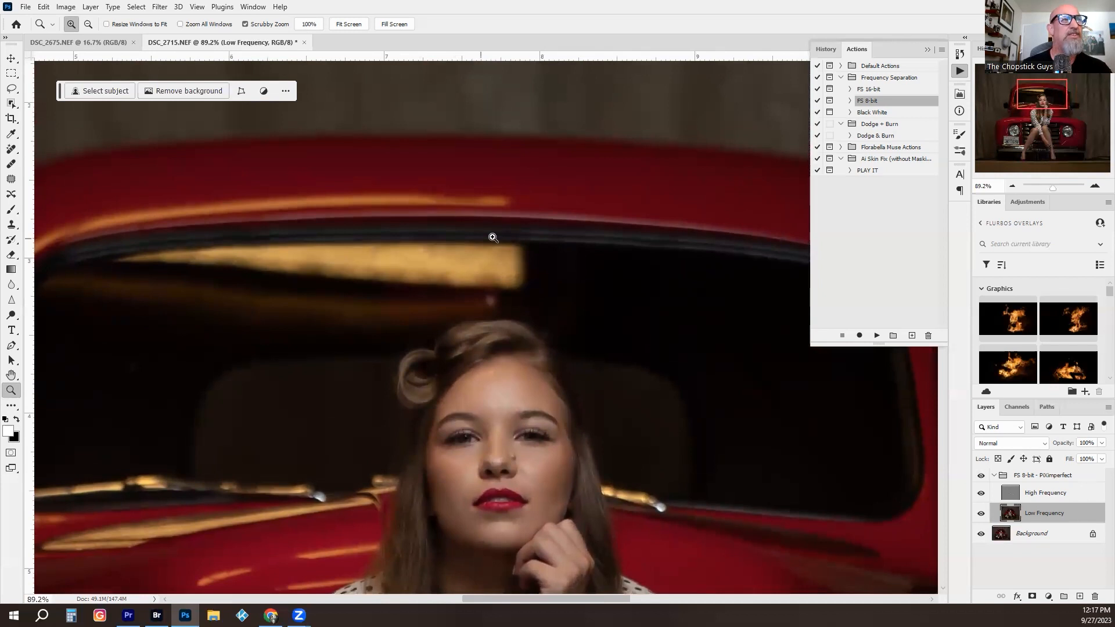
pyautogui.press('p')
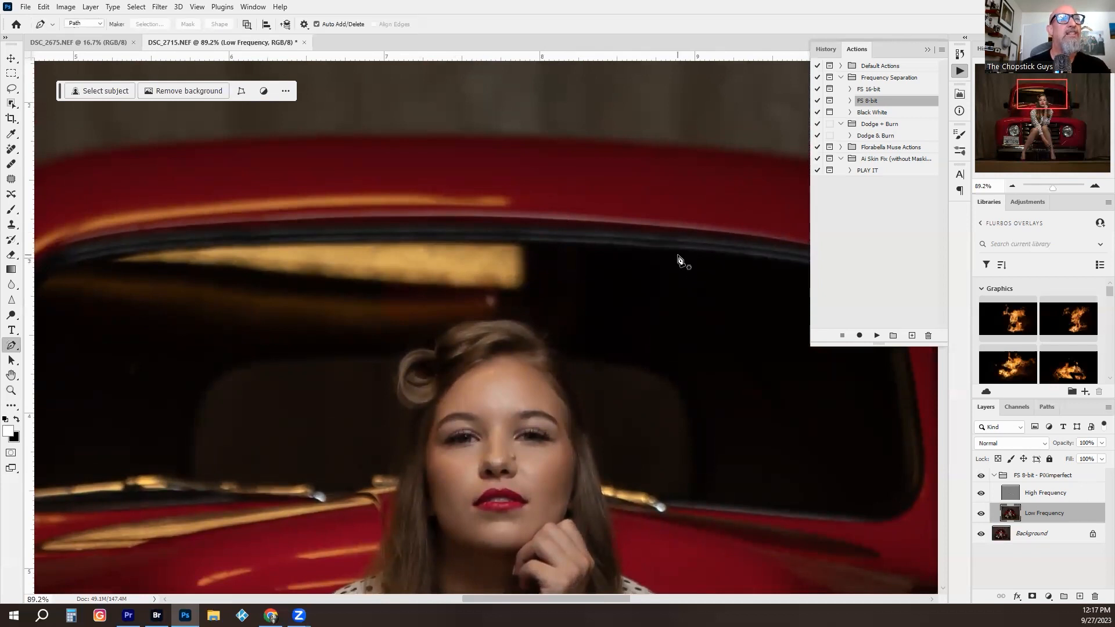
pyautogui.click(994, 477)
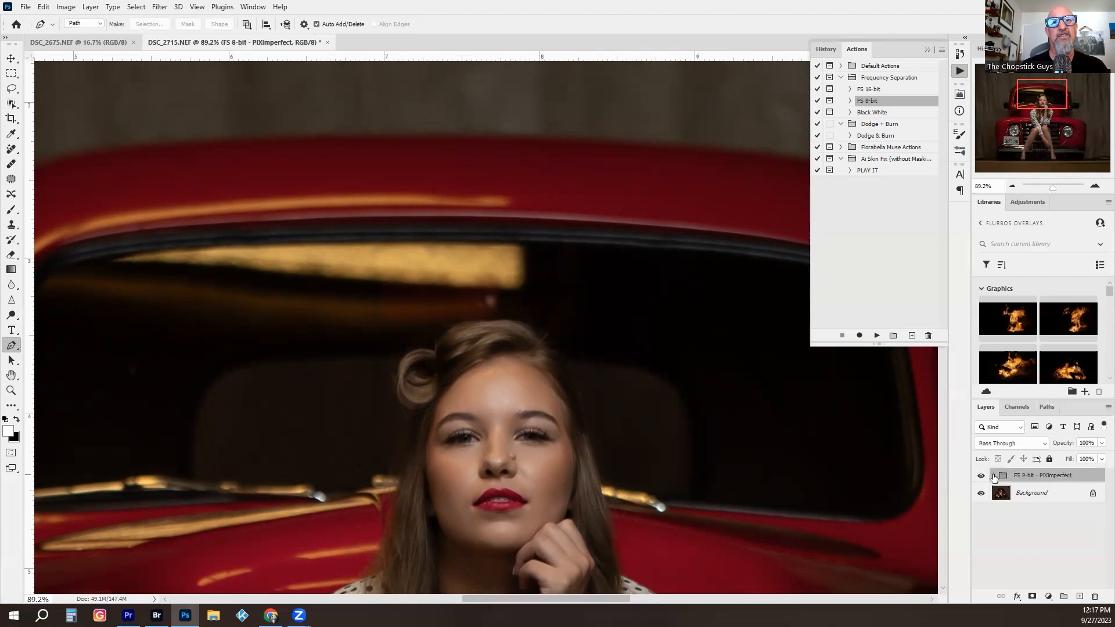
pyautogui.click(615, 244)
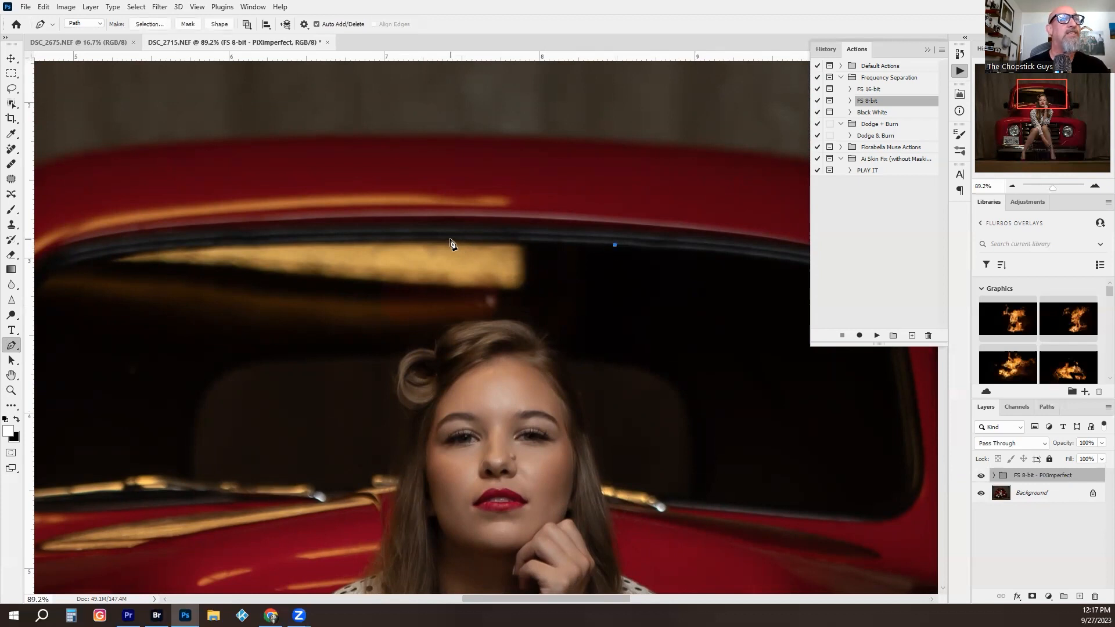
pyautogui.moveTo(447, 241); pyautogui.dragTo(414, 240)
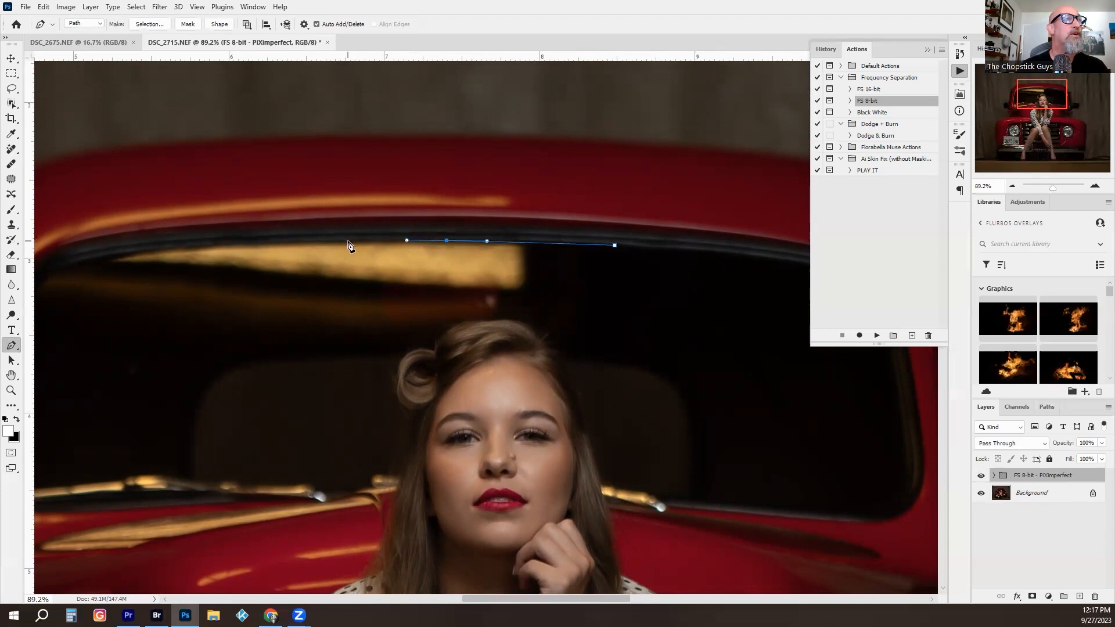
pyautogui.moveTo(348, 241); pyautogui.dragTo(287, 242)
pyautogui.moveTo(216, 245); pyautogui.dragTo(100, 261)
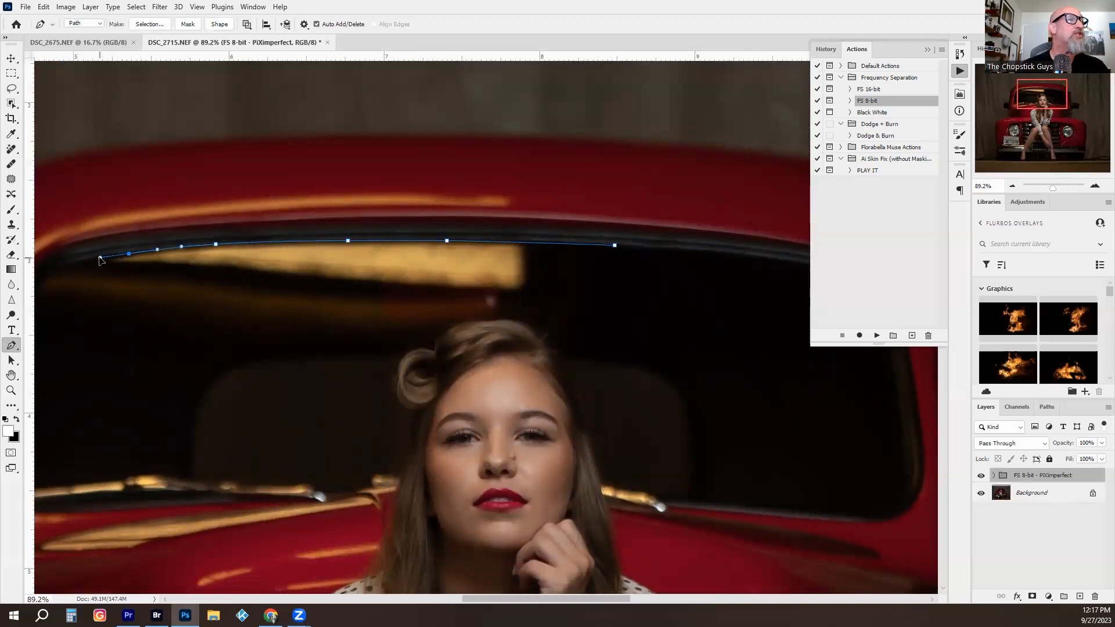
pyautogui.moveTo(80, 264); pyautogui.dragTo(73, 265)
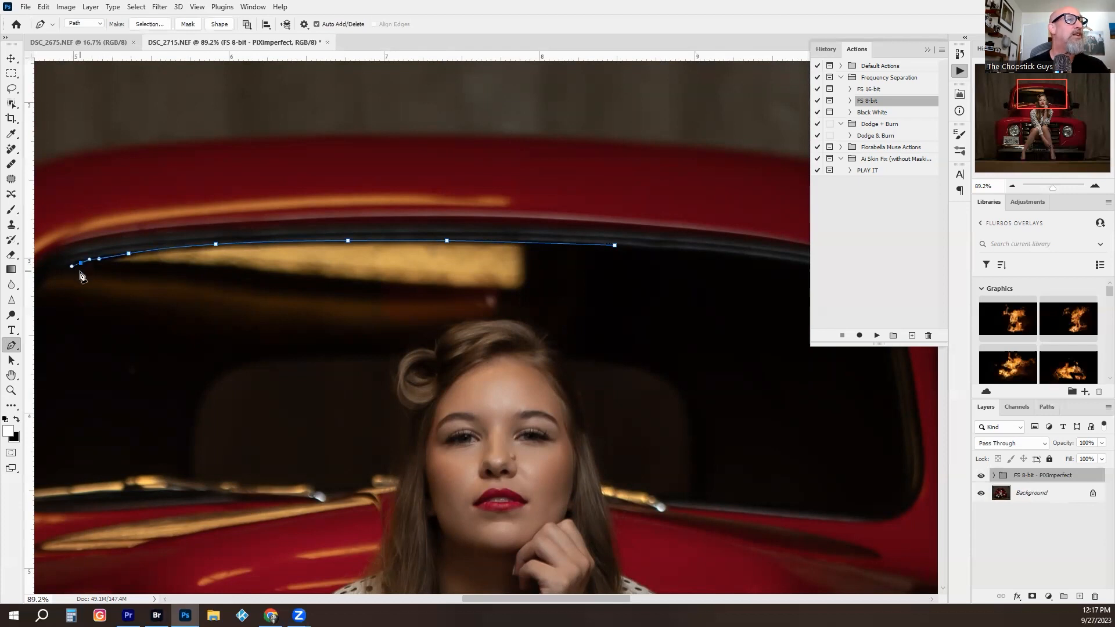
# - Close the path along the underside of the windshield reflection and turn it into a new selection with a feather radius of 0 pixels
pyautogui.moveTo(85, 272); pyautogui.dragTo(119, 275)
pyautogui.moveTo(295, 292); pyautogui.dragTo(340, 293)
pyautogui.moveTo(469, 297); pyautogui.dragTo(508, 297)
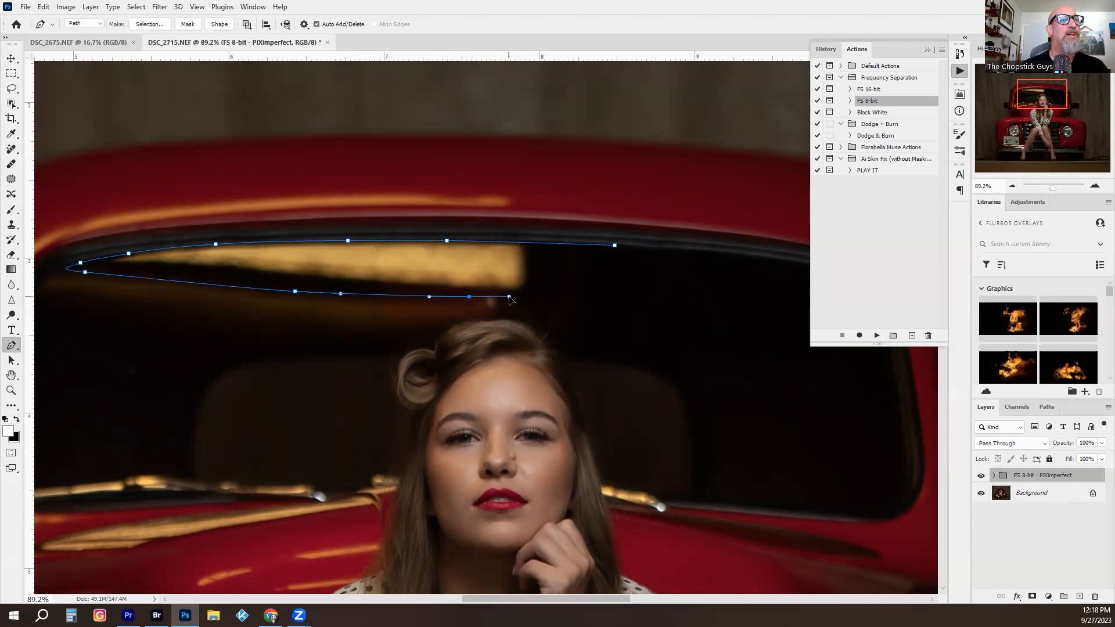
pyautogui.moveTo(590, 304); pyautogui.dragTo(630, 305)
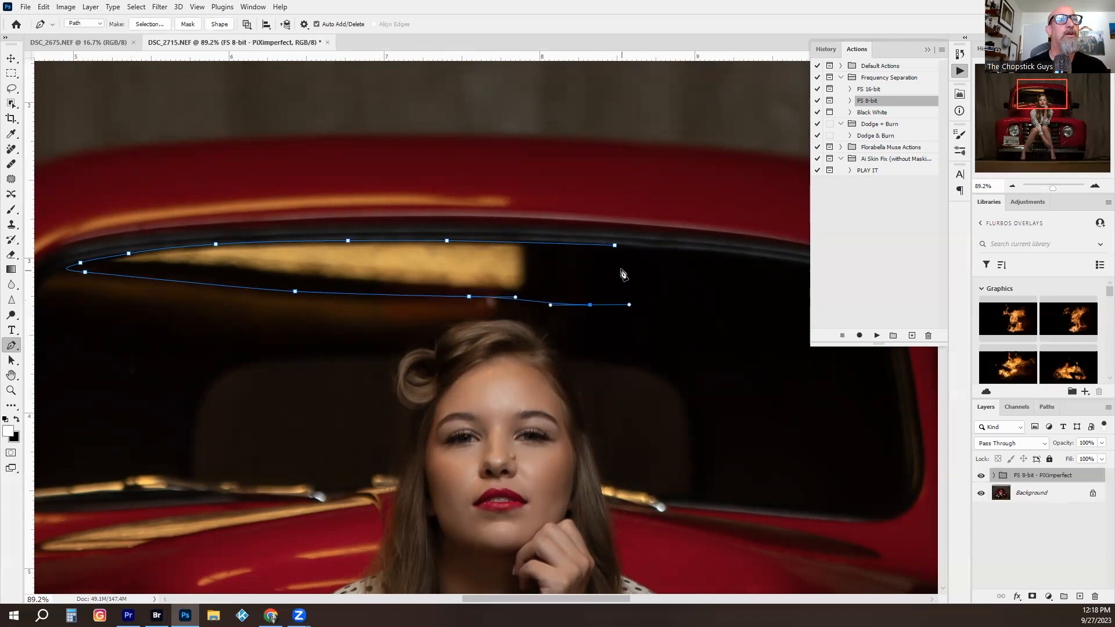
pyautogui.click(615, 245)
pyautogui.rightClick(591, 269)
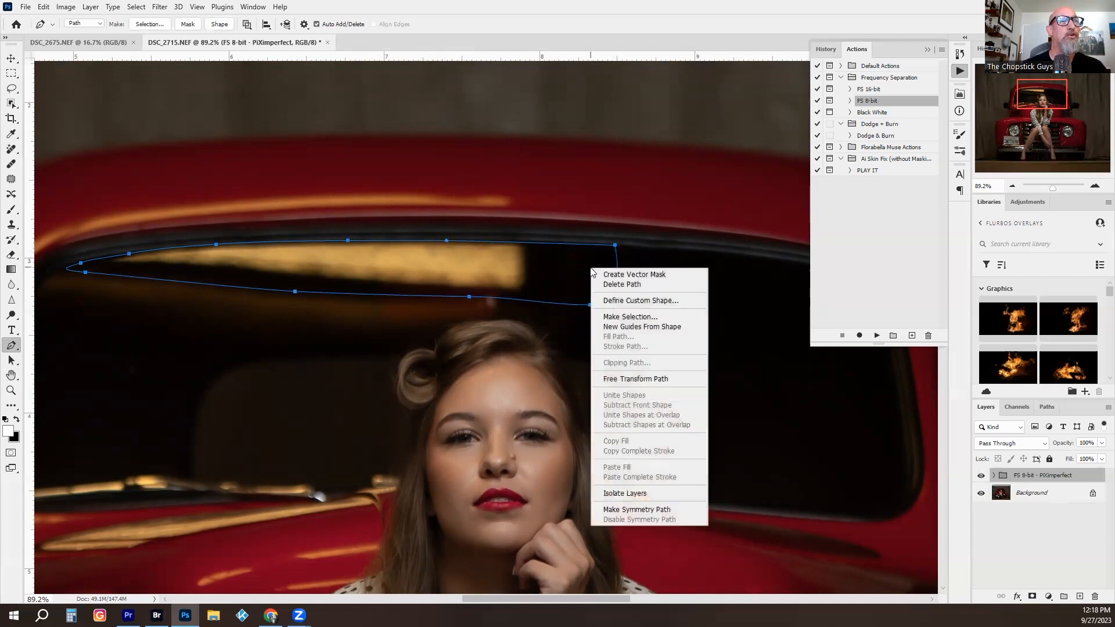
pyautogui.click(632, 316)
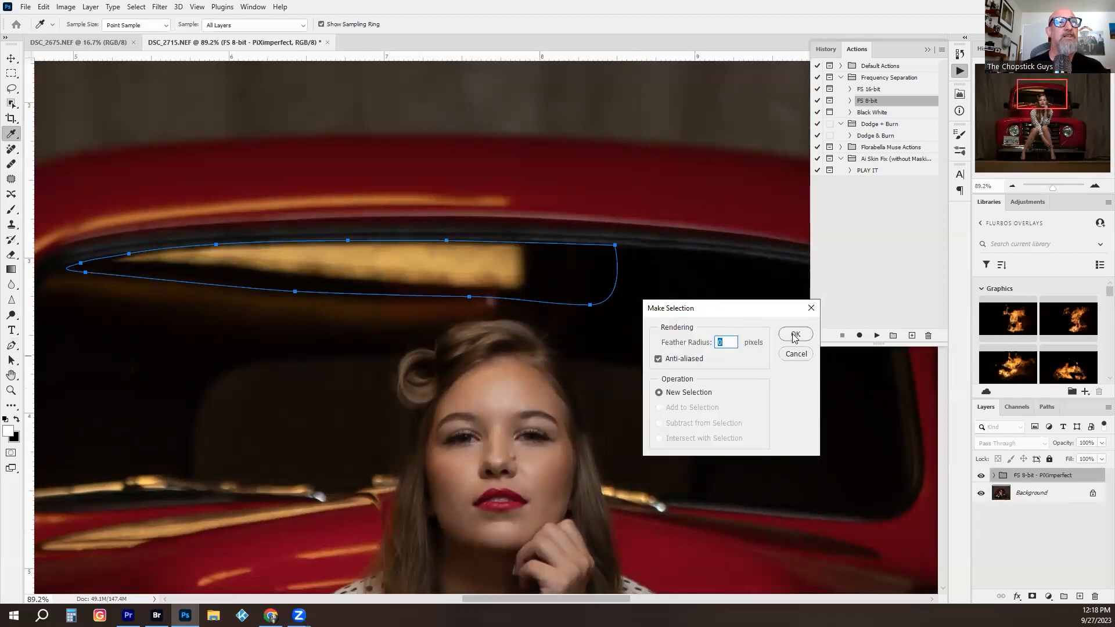
pyautogui.click(795, 336)
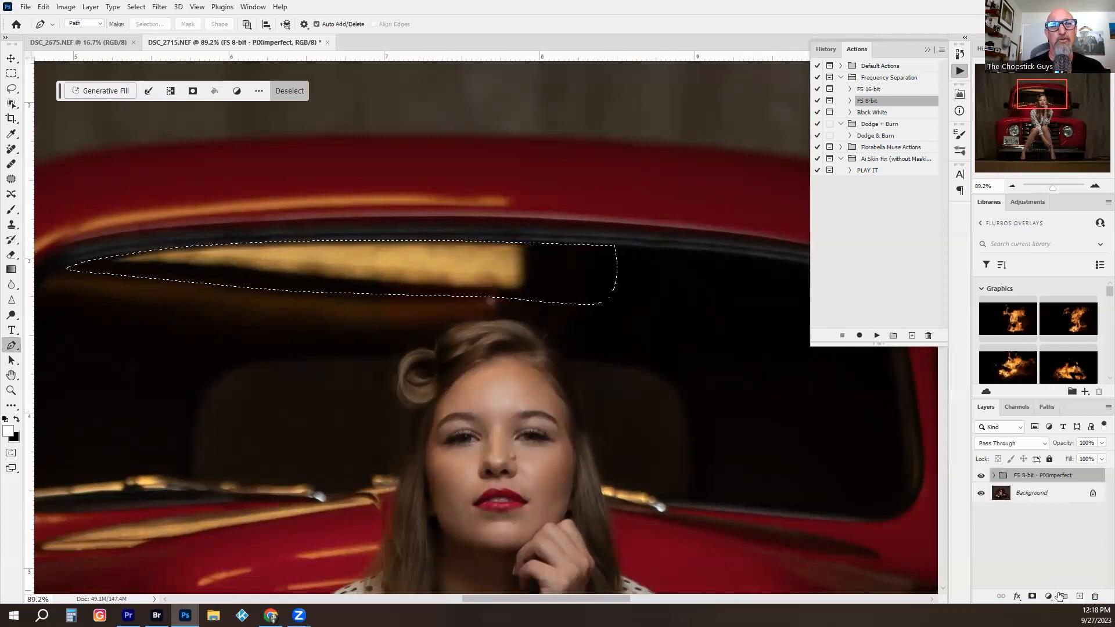
# - Add a new empty layer above the group and set the Clone Stamp to 100% opacity with brush size 125
pyautogui.click(1079, 596)
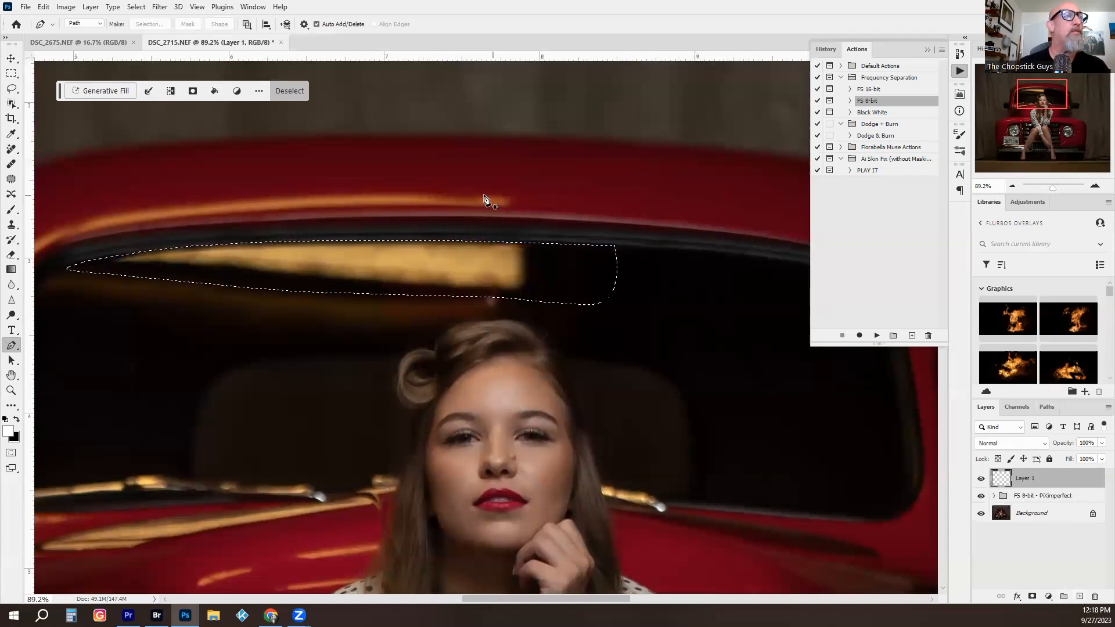
pyautogui.press('s')
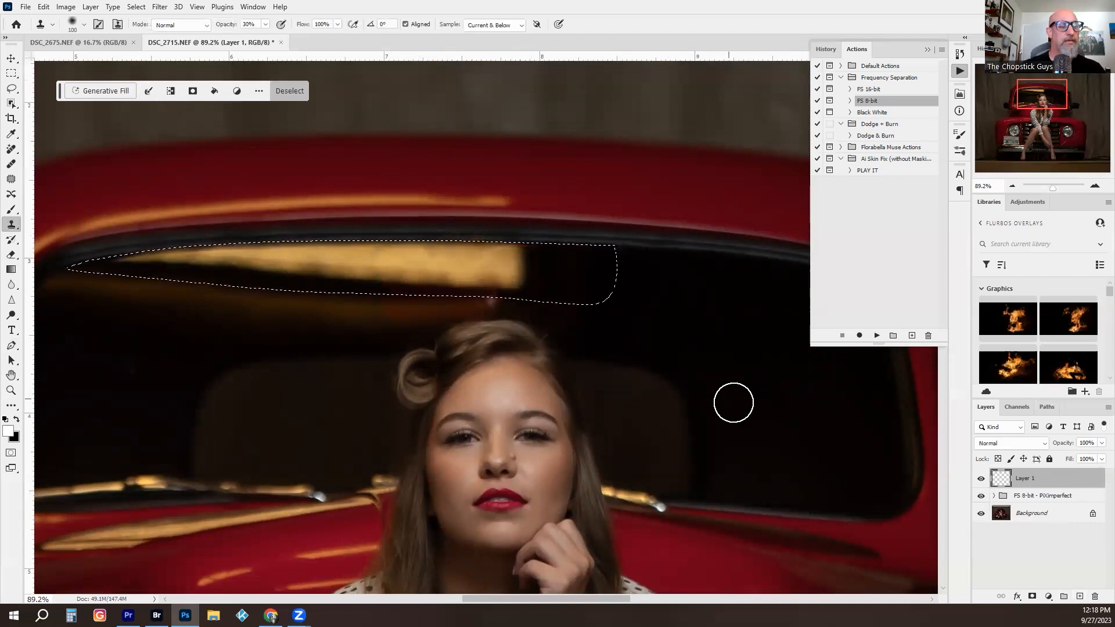
pyautogui.press('0')
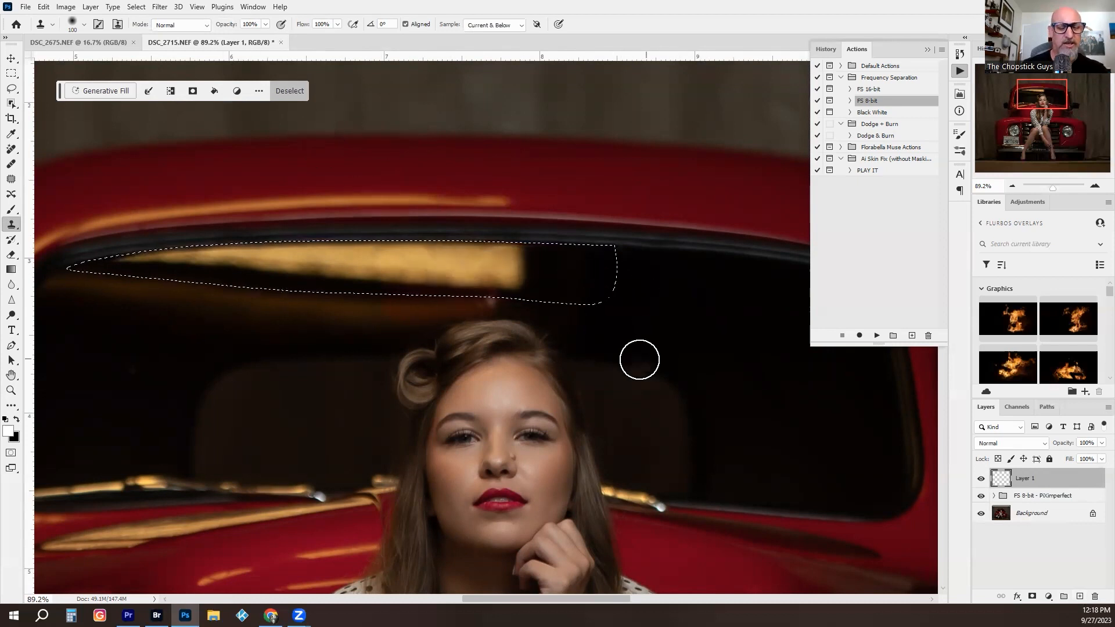
pyautogui.press(']')
pyautogui.press(']')
pyautogui.press(']')
pyautogui.moveTo(731, 306); pyautogui.dragTo(592, 309)
pyautogui.press('[')
pyautogui.press('[')
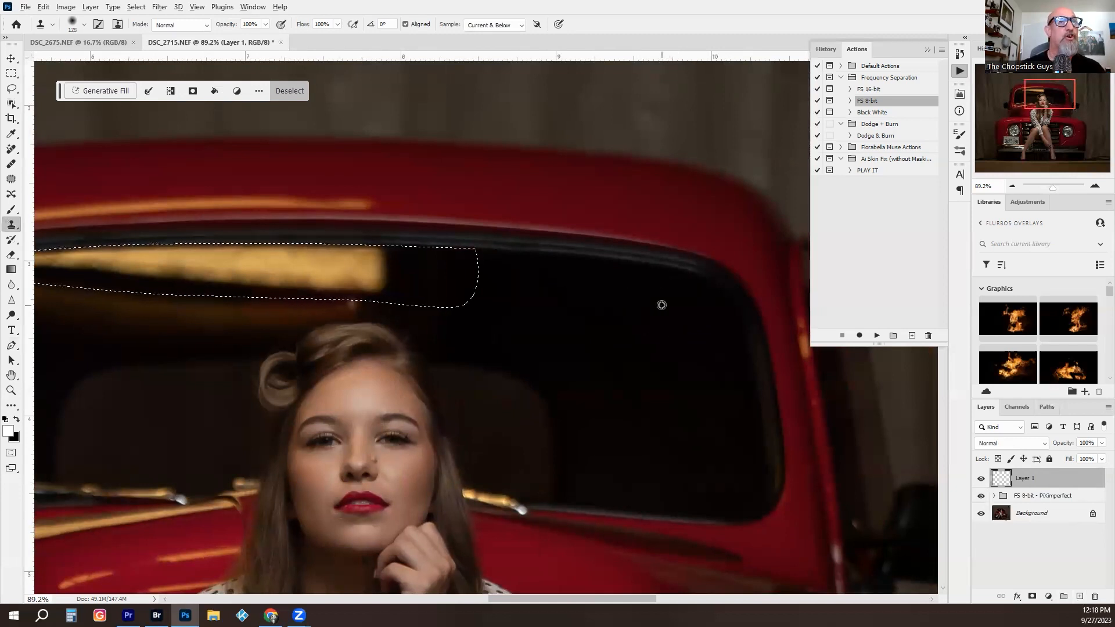
# - Clone the dark windshield glass over the yellow reflection inside the selection on the new layer, and deselect
pyautogui.moveTo(307, 268); pyautogui.dragTo(321, 264)
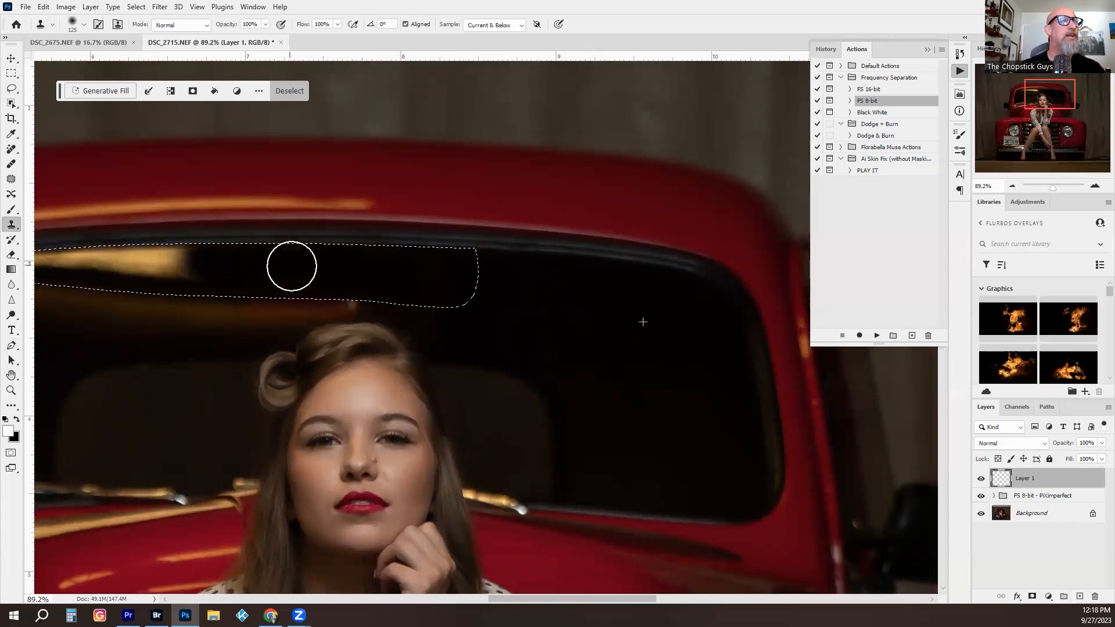
pyautogui.keyDown('alt'); pyautogui.click(600, 296); pyautogui.keyUp('alt')
pyautogui.moveTo(173, 277)
pyautogui.mouseDown()
pyautogui.moveTo(199, 261)
pyautogui.moveTo(108, 262)
pyautogui.moveTo(250, 257)
pyautogui.mouseUp()
pyautogui.moveTo(147, 262)
pyautogui.mouseDown()
pyautogui.moveTo(73, 260)
pyautogui.moveTo(191, 251)
pyautogui.mouseUp()
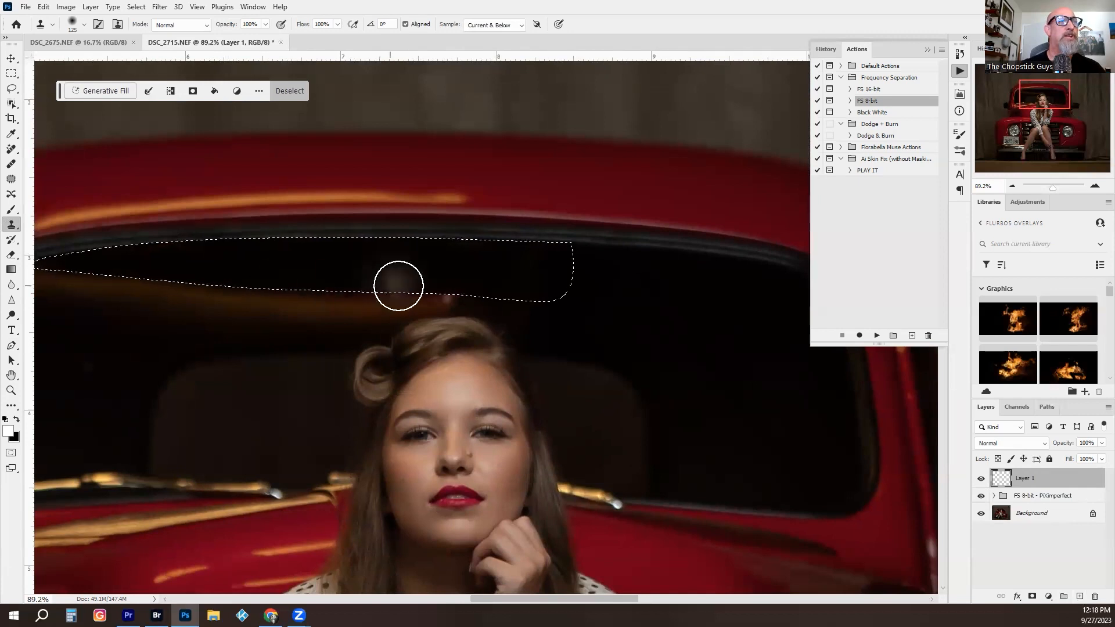
pyautogui.hotkey('ctrl', 'd')
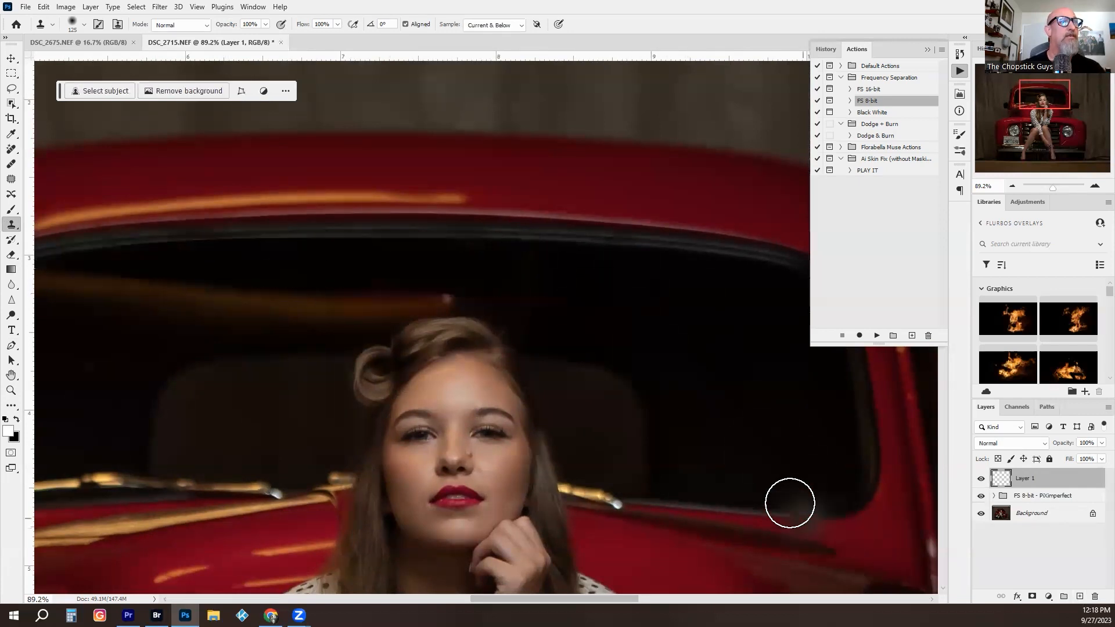
# - Check the cleaned windshield in the whole picture and merge all visible layers into the Background
pyautogui.press('z')
pyautogui.moveTo(507, 281); pyautogui.dragTo(383, 295)
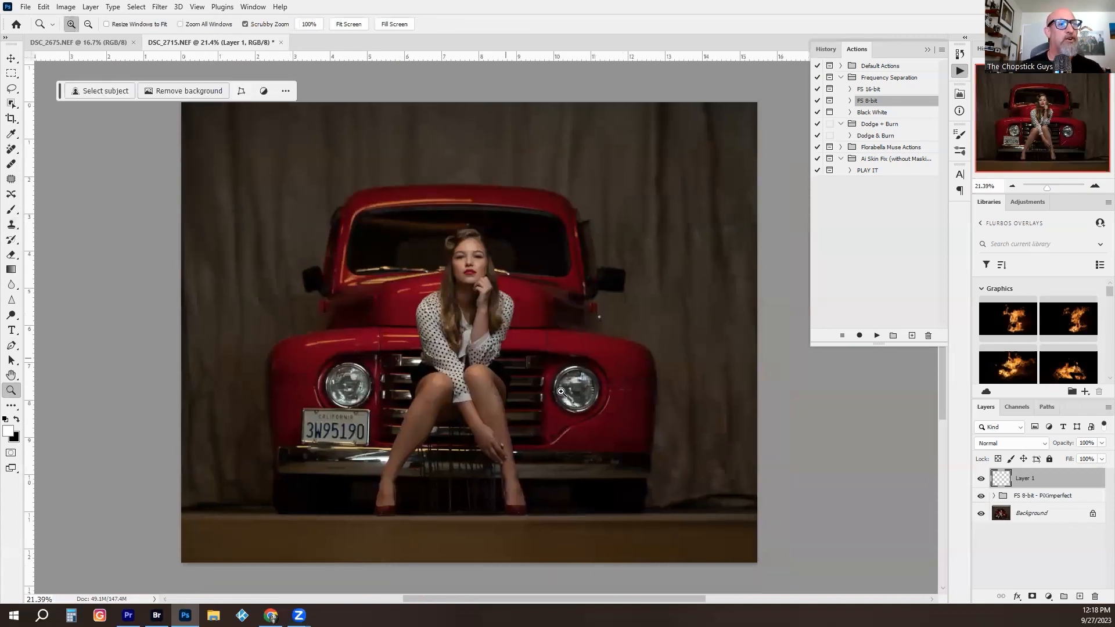
pyautogui.moveTo(456, 245); pyautogui.dragTo(536, 321)
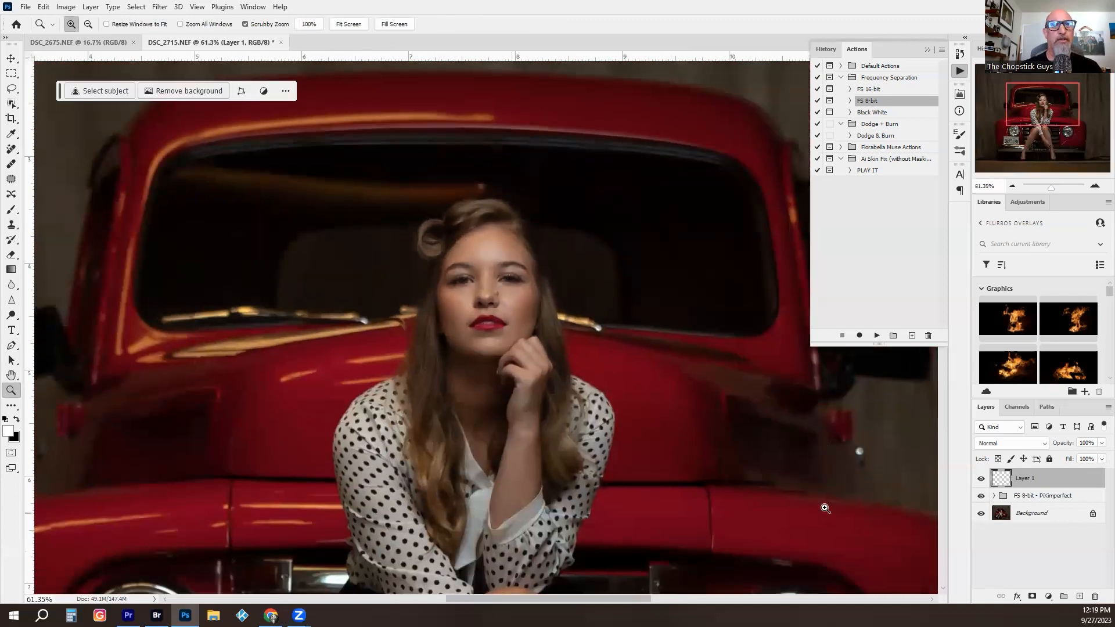
pyautogui.hotkey('ctrl', 'shift', 'e')
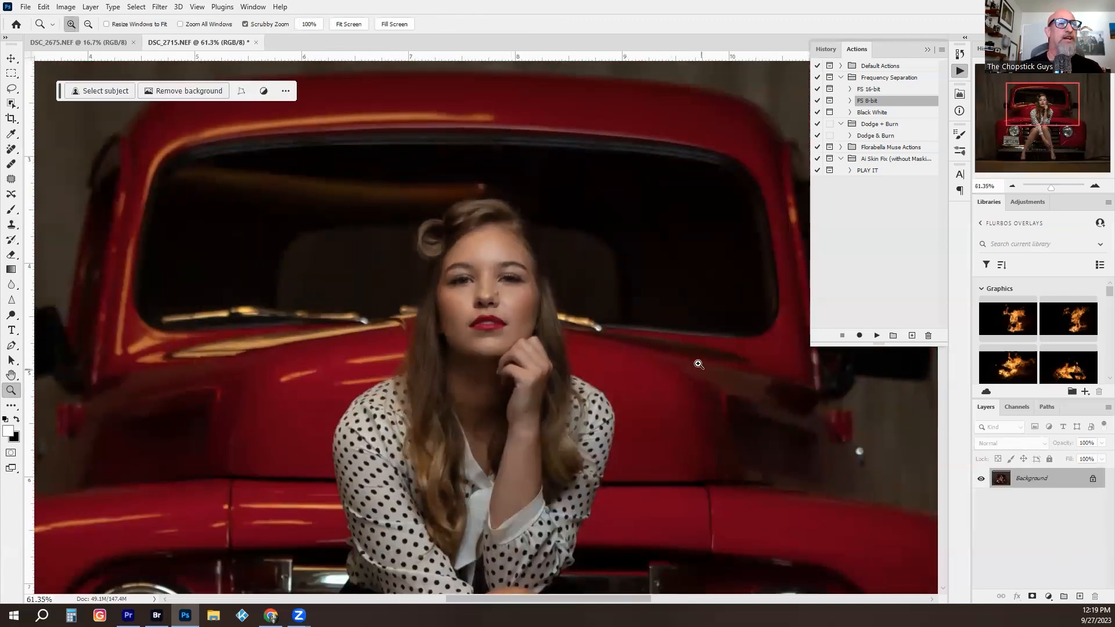
# - Apply the Skin Smoothing neural filter to the woman's face and output the result as a new layer
pyautogui.moveTo(494, 273); pyautogui.dragTo(540, 276)
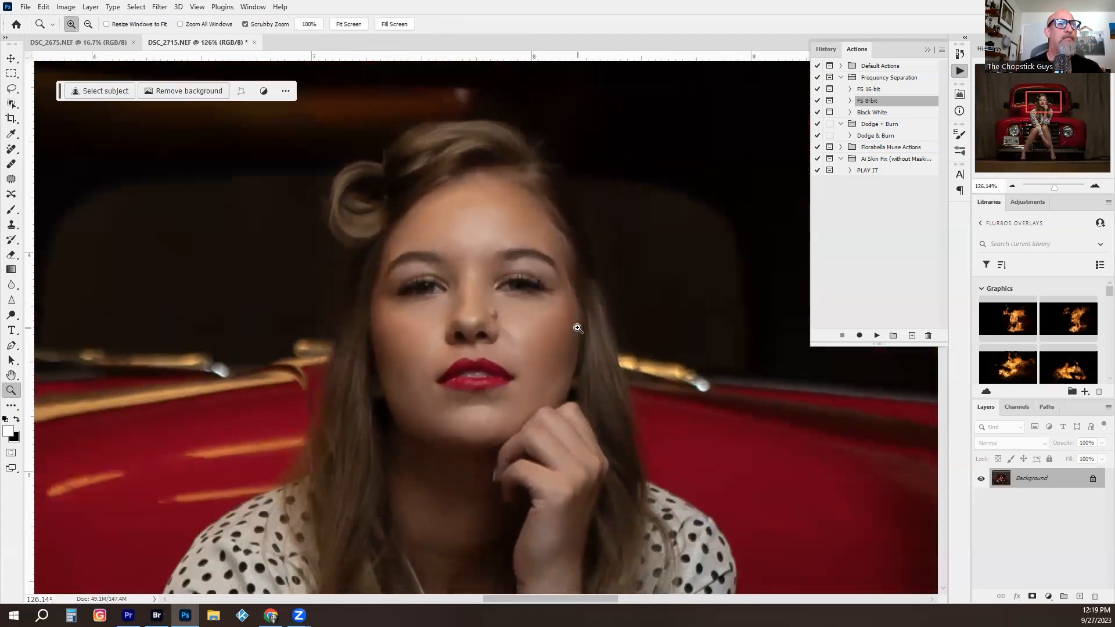
pyautogui.moveTo(508, 355); pyautogui.dragTo(473, 354)
pyautogui.moveTo(473, 354); pyautogui.dragTo(528, 293)
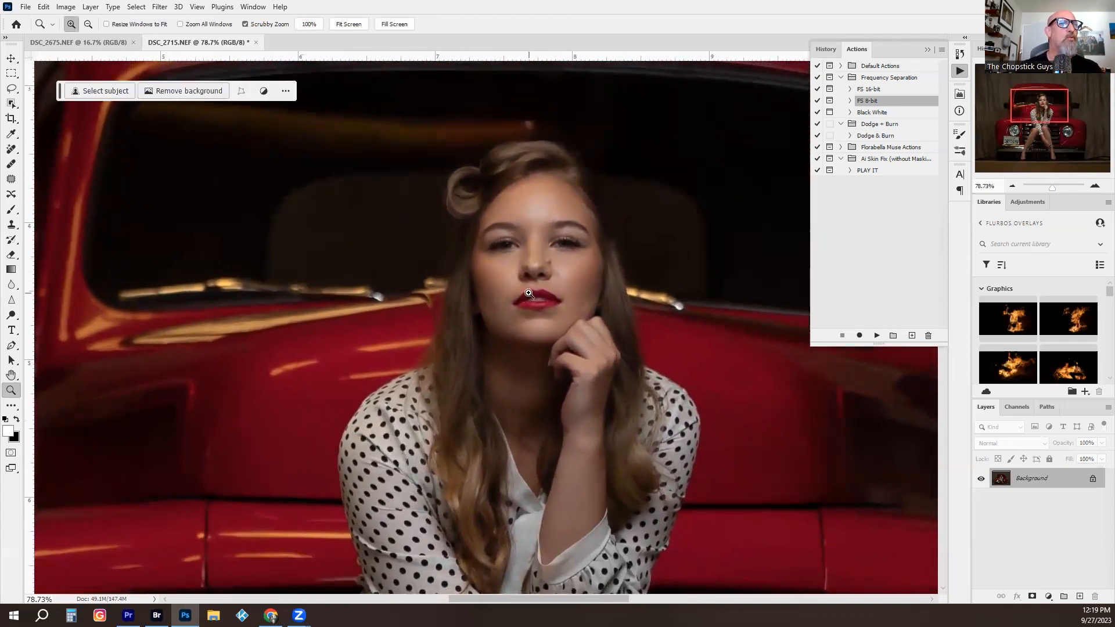
pyautogui.click(161, 8)
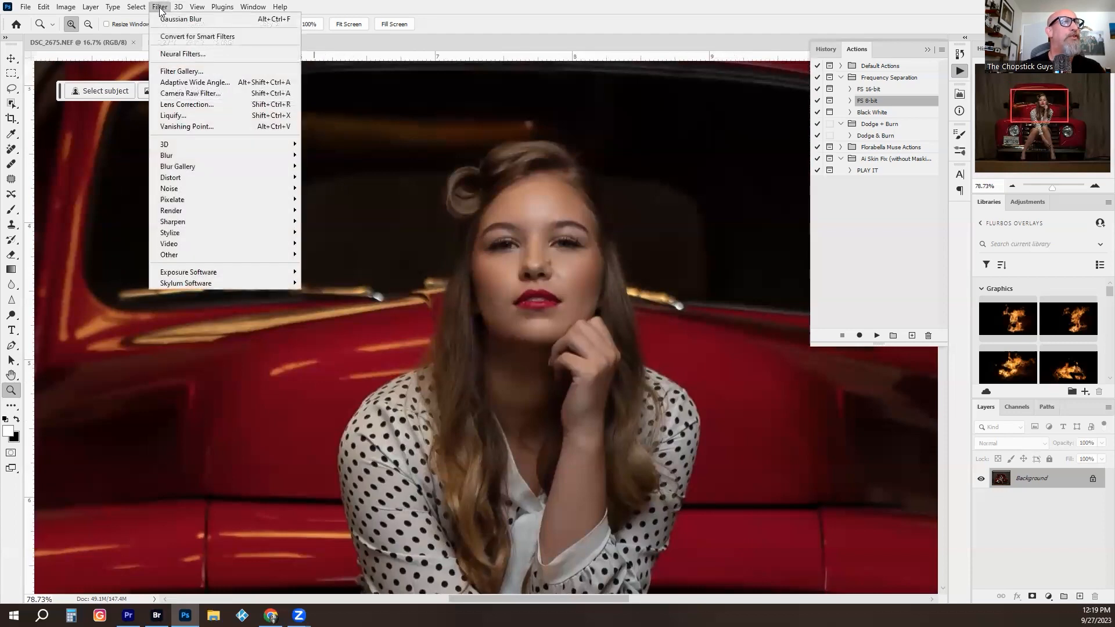
pyautogui.click(183, 54)
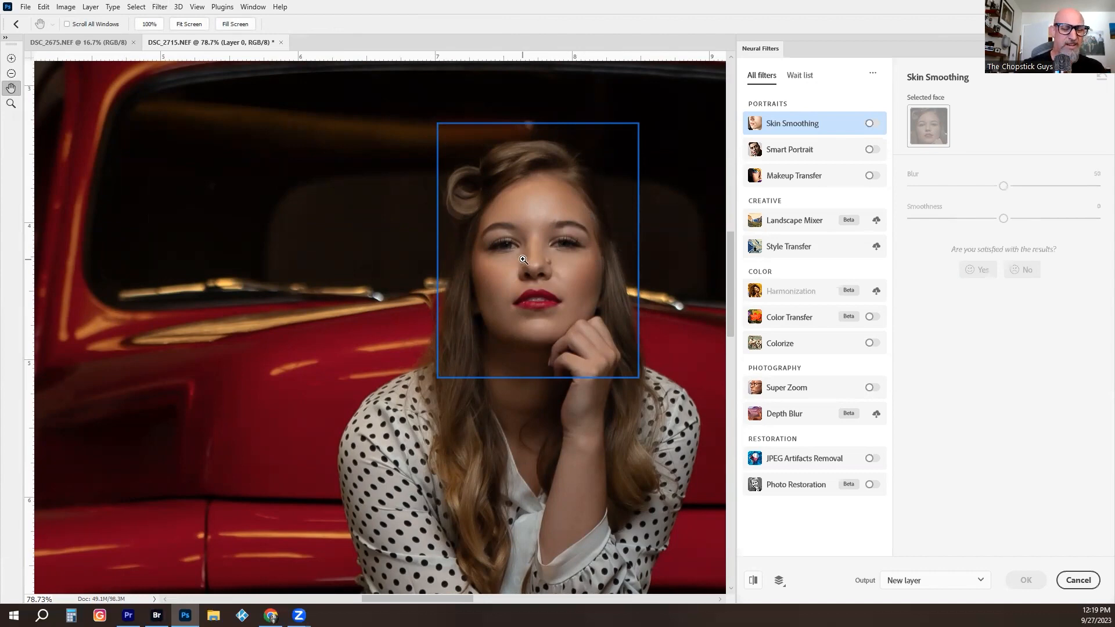
pyautogui.hotkey('ctrl', '+')
pyautogui.hotkey('ctrl', '+')
pyautogui.hotkey('ctrl', '+')
pyautogui.hotkey('ctrl', '+')
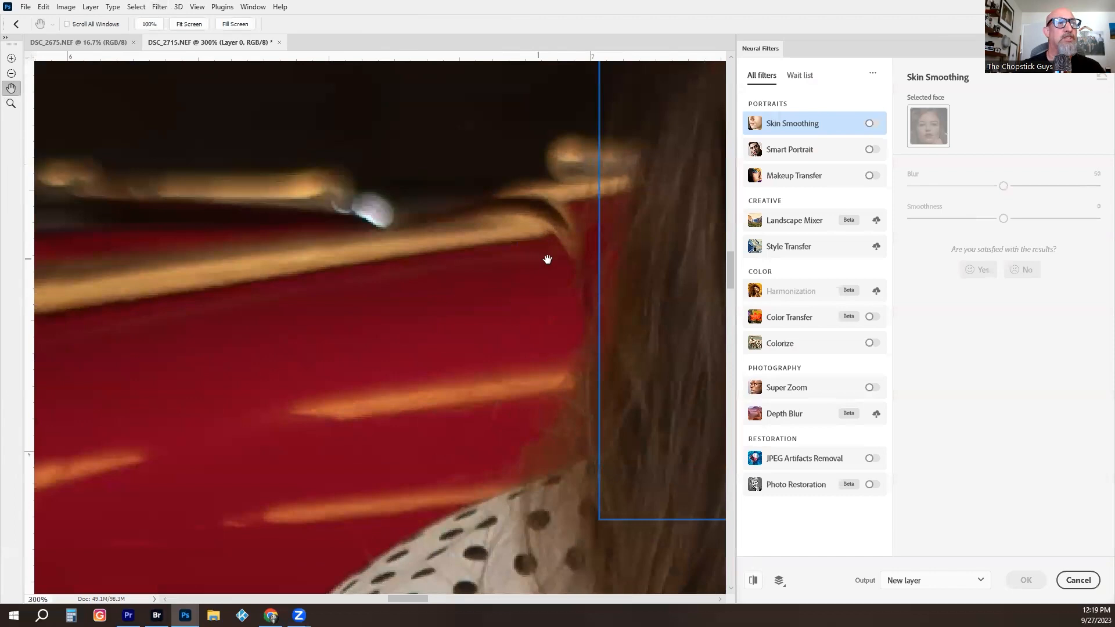
pyautogui.moveTo(547, 259); pyautogui.dragTo(72, 471)
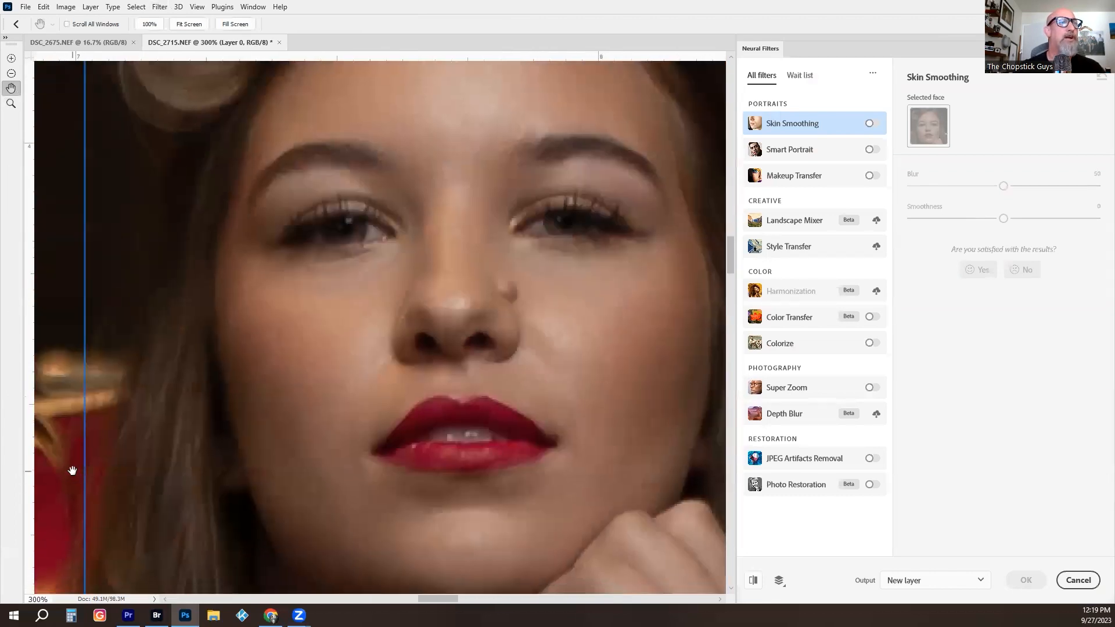
pyautogui.moveTo(438, 318); pyautogui.dragTo(387, 278)
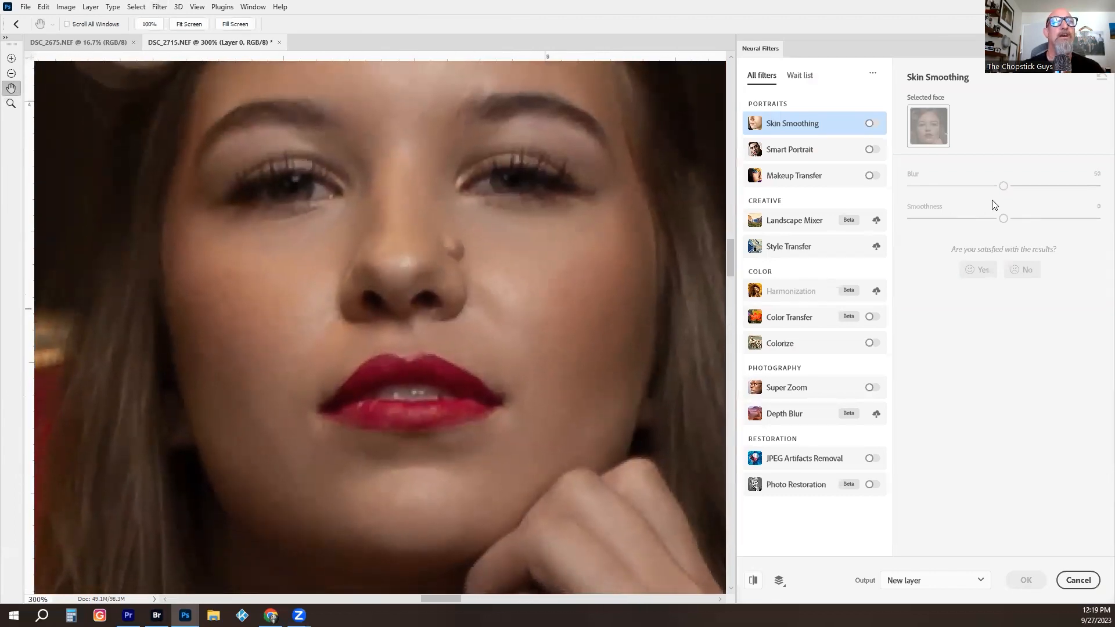
pyautogui.click(872, 125)
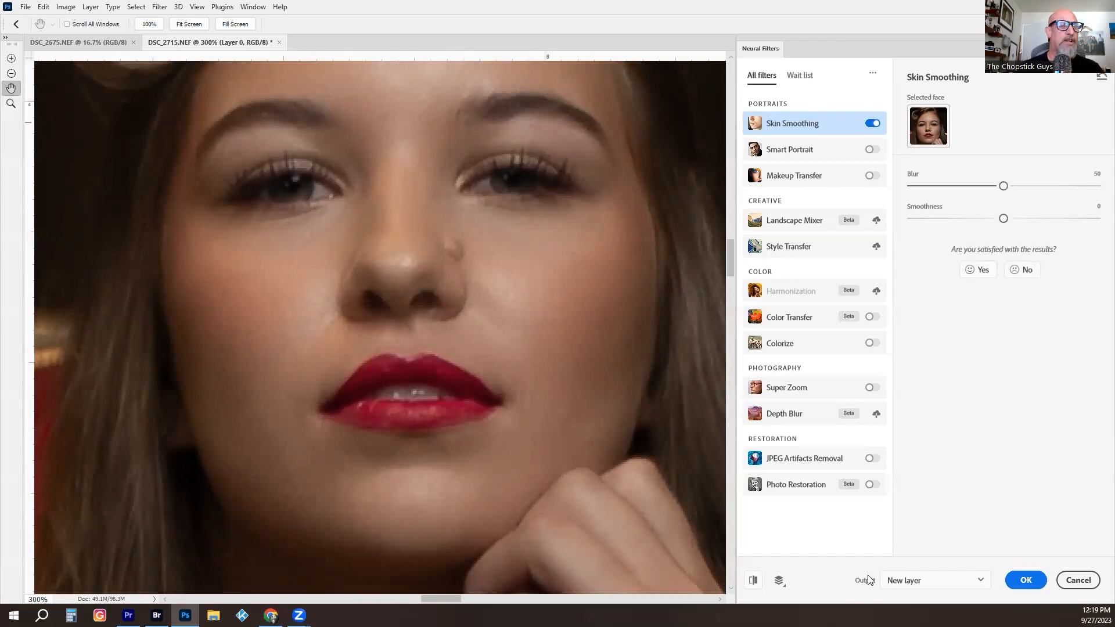
pyautogui.click(1026, 580)
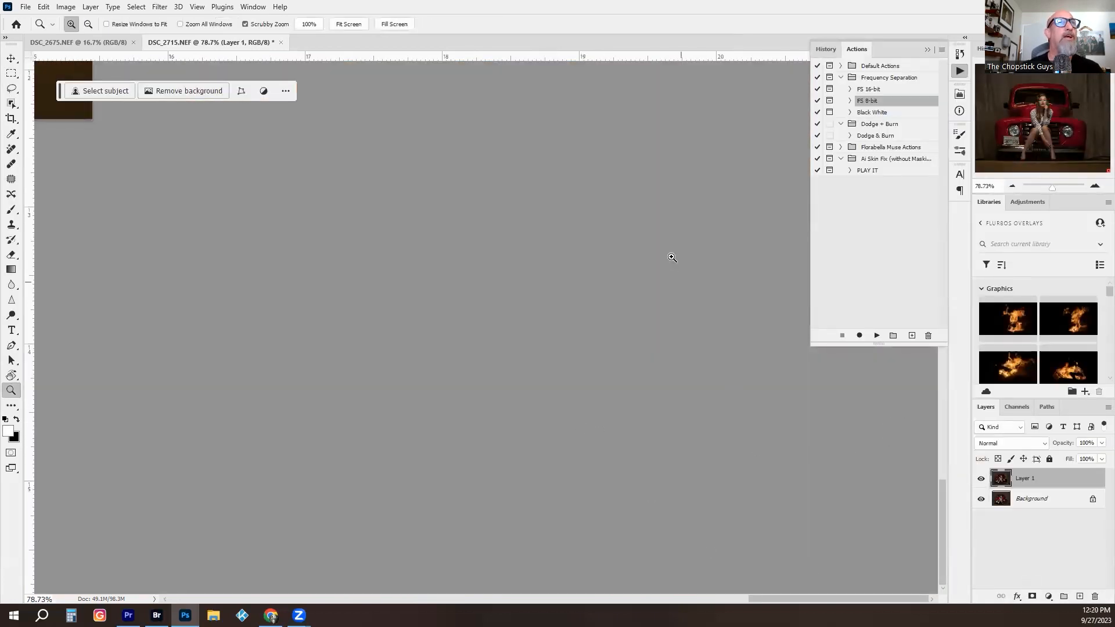
# - Compare the face before and after smoothing by toggling the visibility of Layer 1 at different magnifications
pyautogui.click(349, 25)
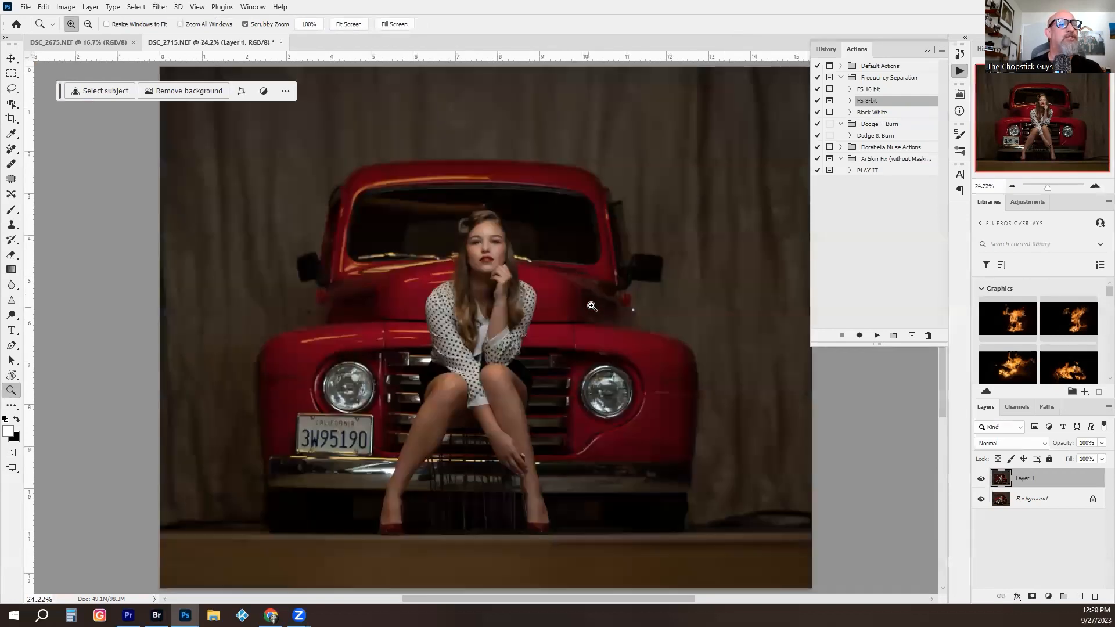
pyautogui.moveTo(490, 236); pyautogui.dragTo(547, 249)
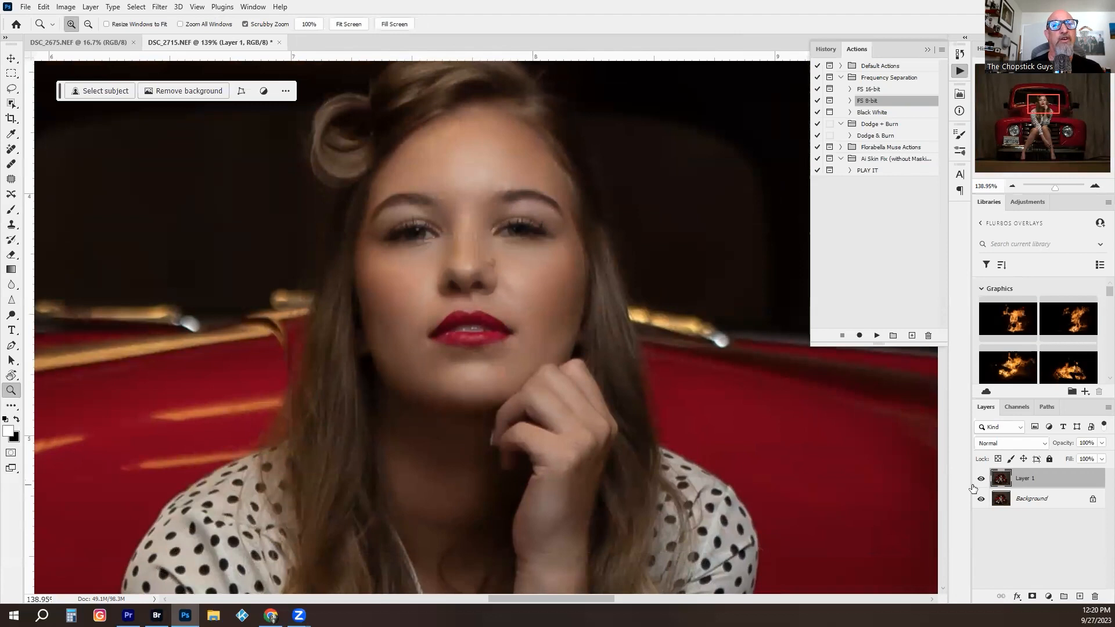
pyautogui.click(981, 479)
pyautogui.click(981, 479)
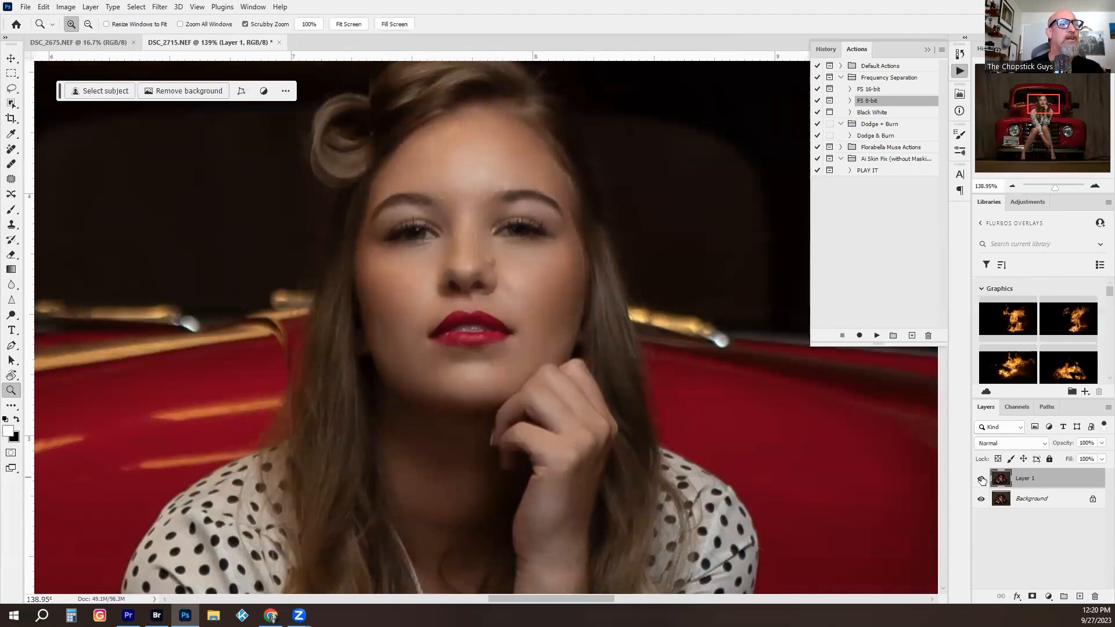
pyautogui.click(981, 480)
pyautogui.click(981, 480)
pyautogui.click(981, 480)
pyautogui.click(981, 479)
pyautogui.click(485, 272)
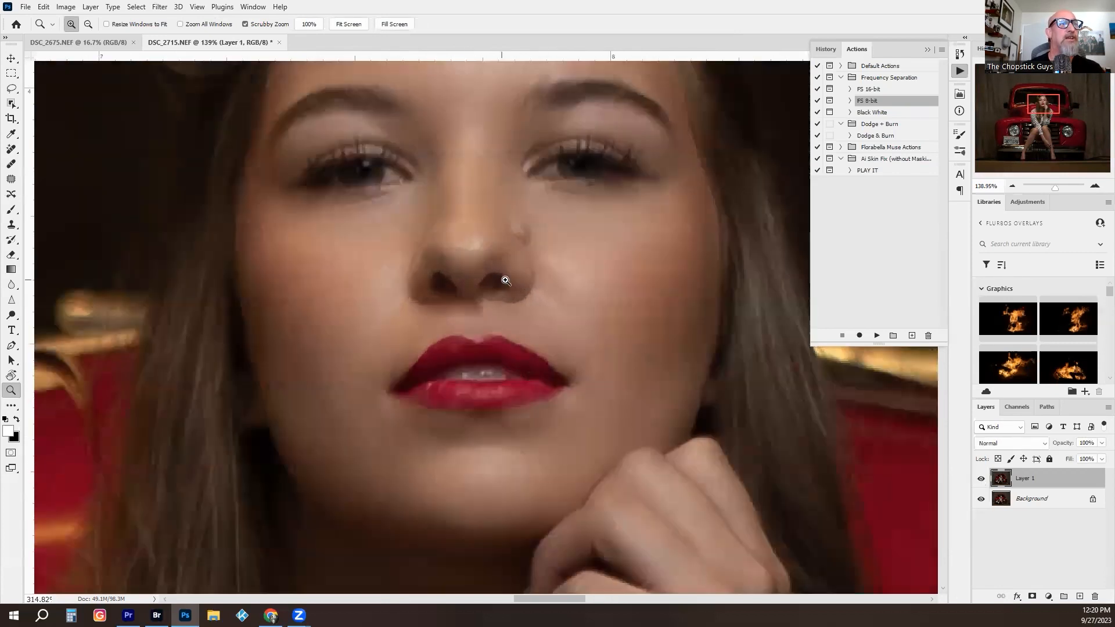
pyautogui.click(981, 481)
pyautogui.click(981, 481)
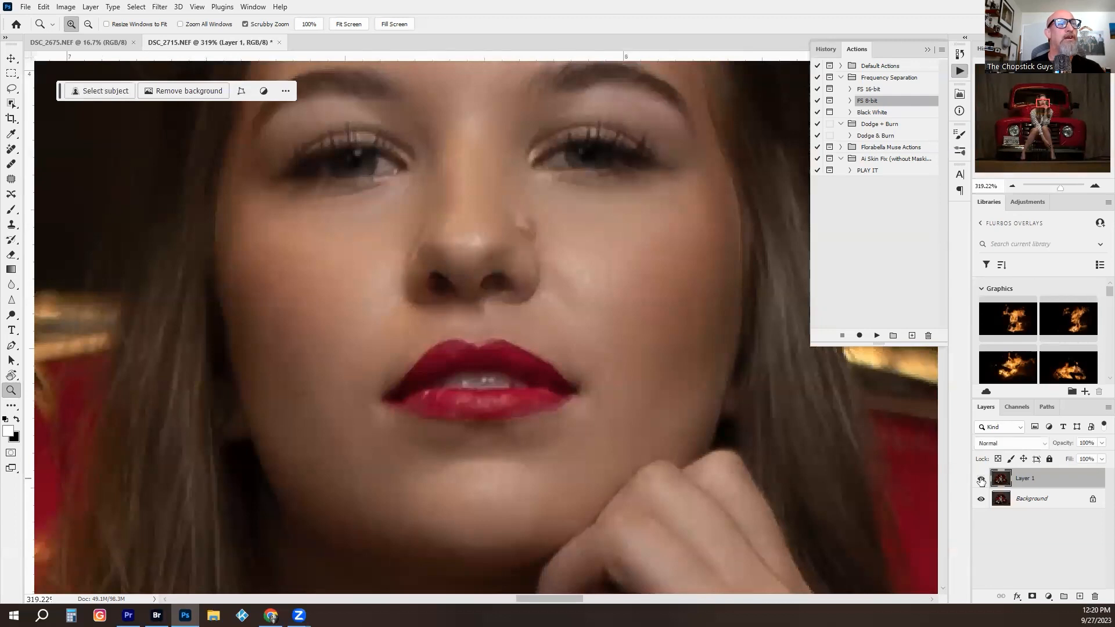
# - Add a layer mask to Layer 1 and paint black with a small brush over the nostrils, eyes and lips to restore their detail
pyautogui.click(1032, 596)
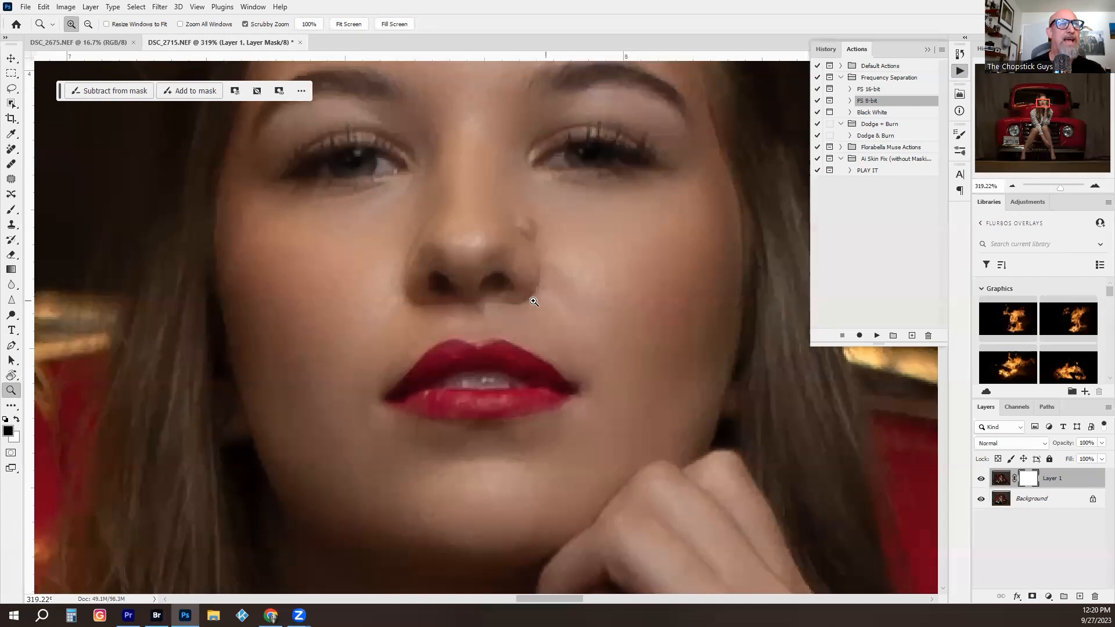
pyautogui.press('m')
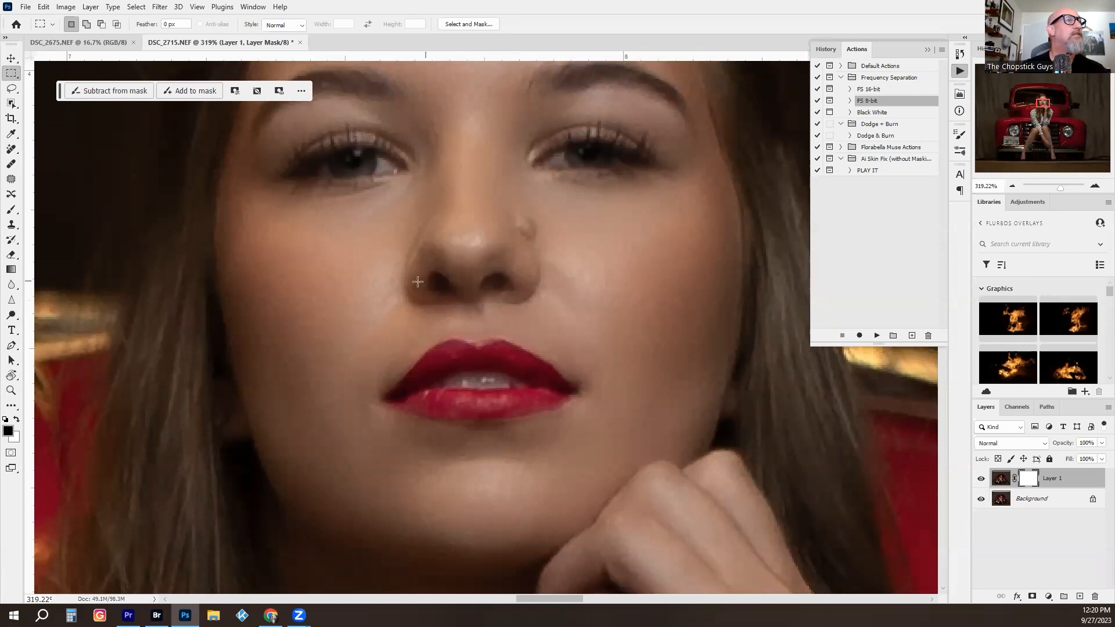
pyautogui.press('b')
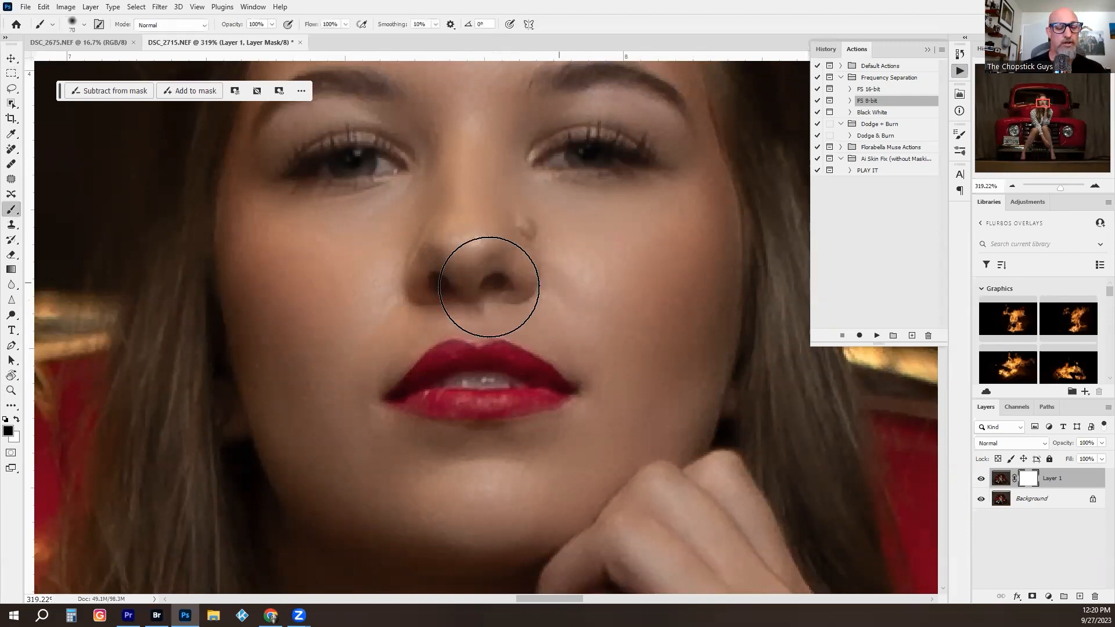
pyautogui.press('[')
pyautogui.press('[')
pyautogui.press('[')
pyautogui.press('[')
pyautogui.press('[')
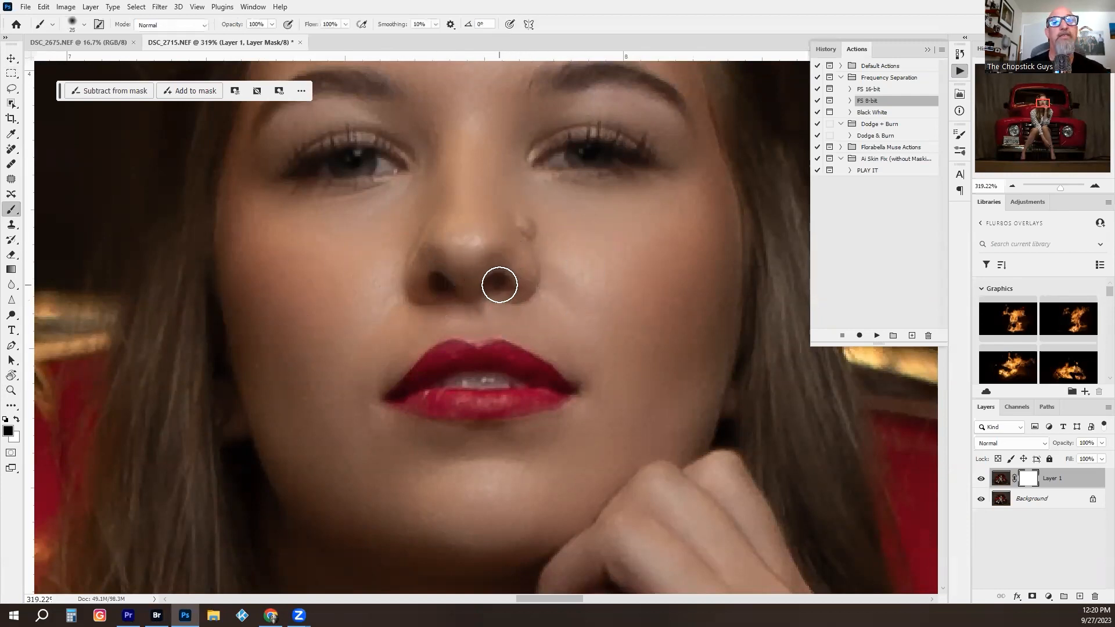
pyautogui.press('[')
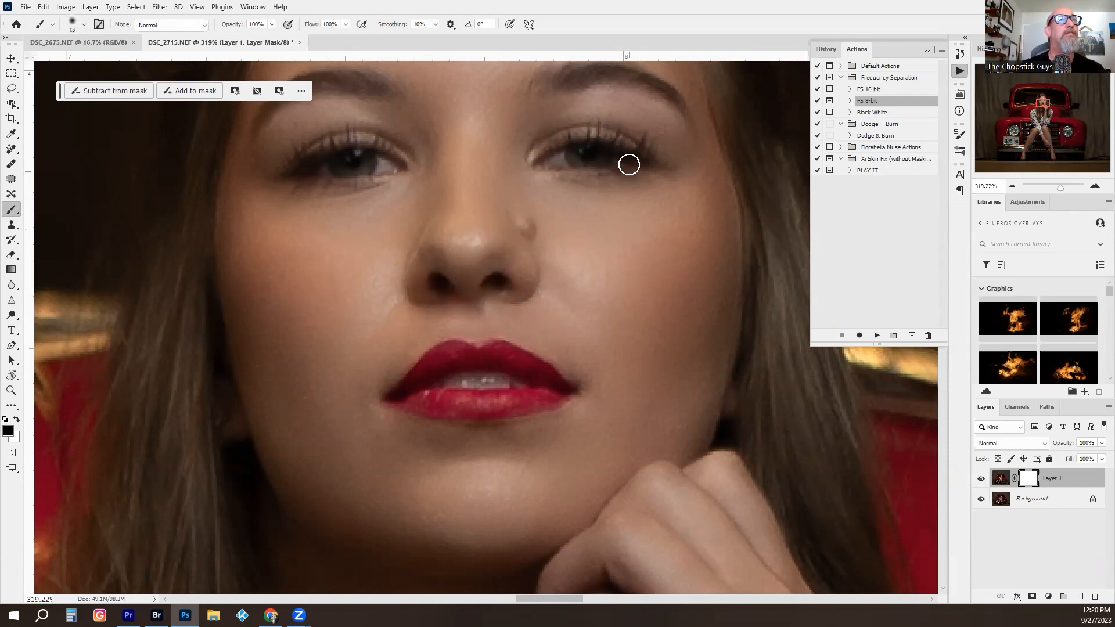
pyautogui.press(']')
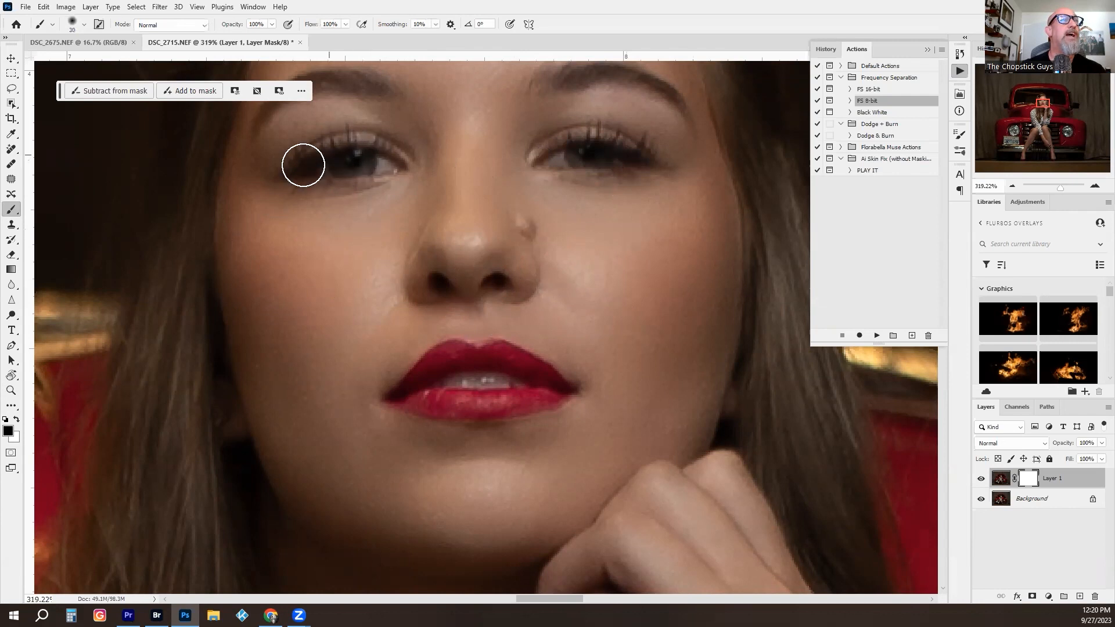
pyautogui.press('[')
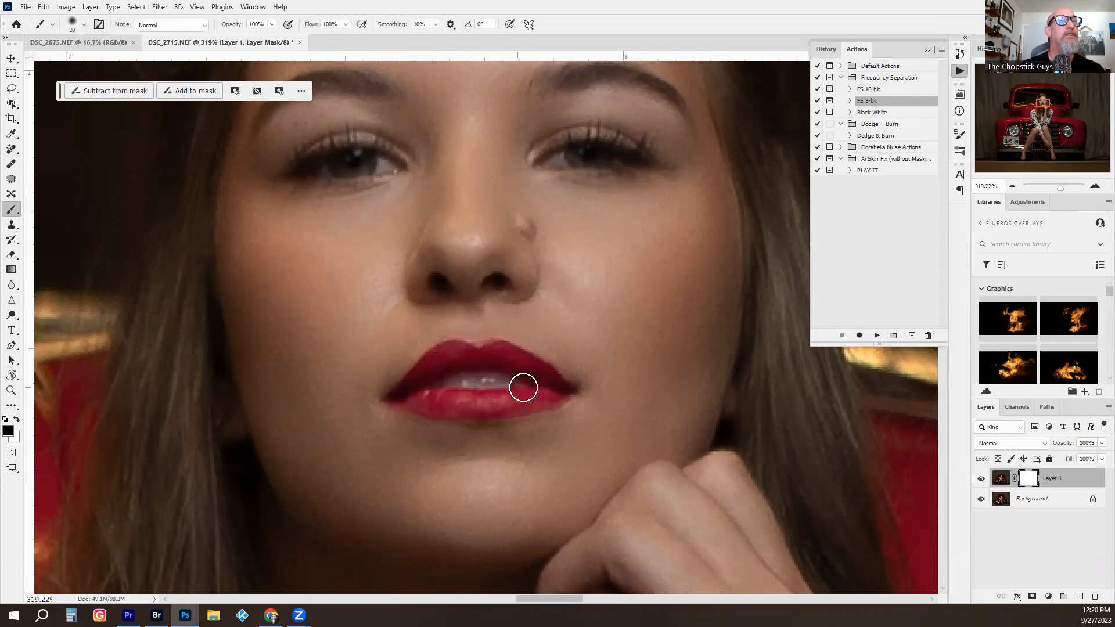
# - Check the smoothed skin in the whole picture and merge Layer 1 down into the Background
pyautogui.press('z')
pyautogui.moveTo(675, 429); pyautogui.dragTo(572, 427)
pyautogui.moveTo(653, 380)
pyautogui.mouseDown()
pyautogui.moveTo(604, 291)
pyautogui.moveTo(652, 365)
pyautogui.mouseUp()
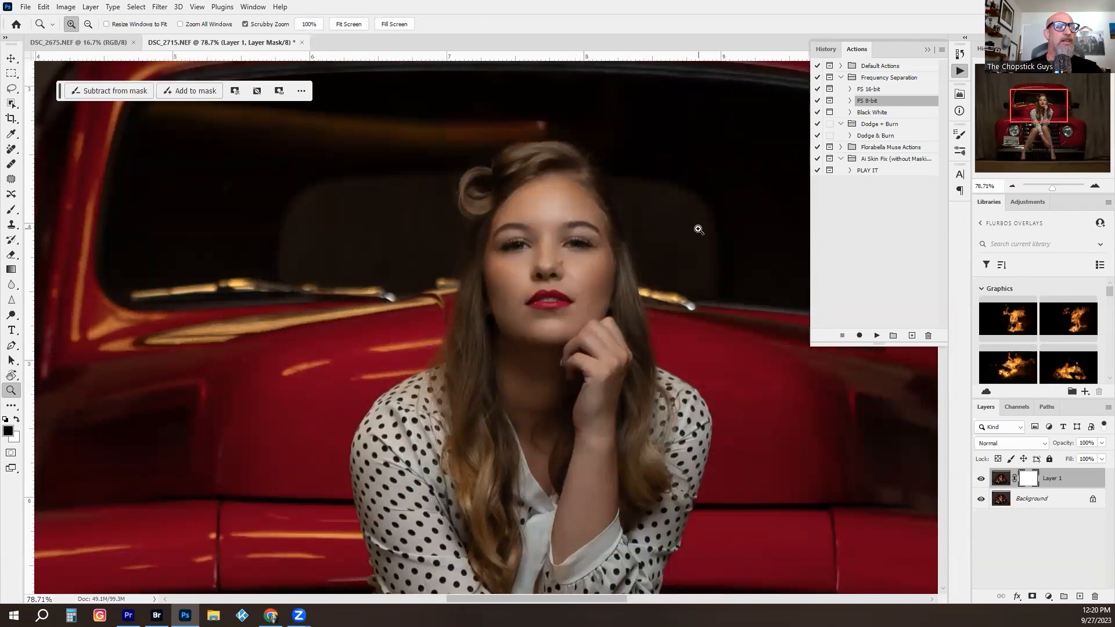
pyautogui.moveTo(662, 268); pyautogui.dragTo(502, 271)
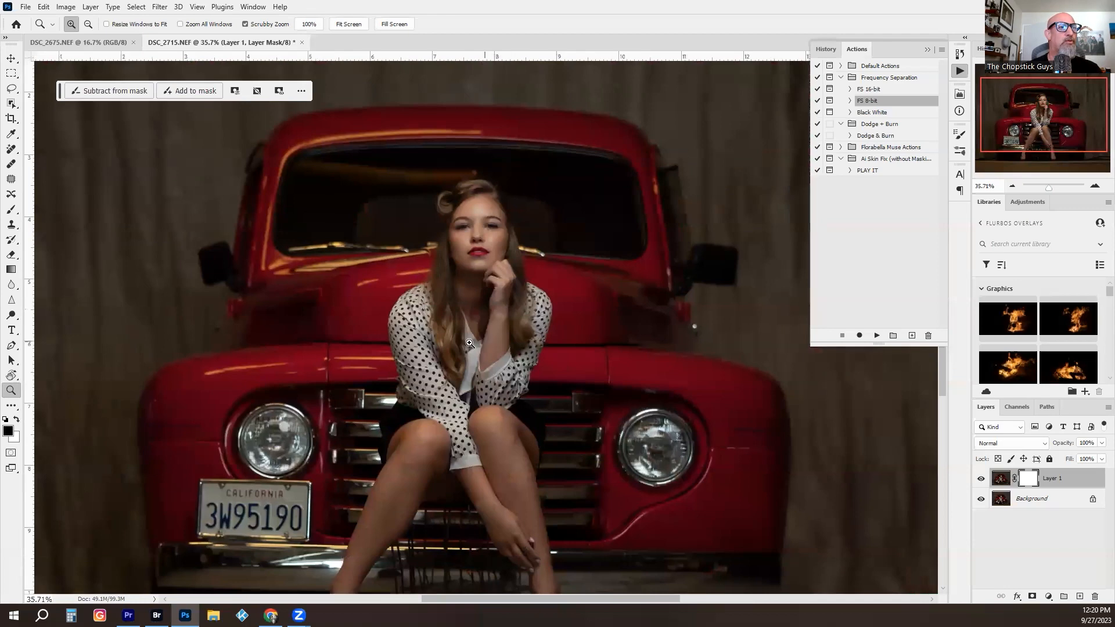
pyautogui.moveTo(465, 343)
pyautogui.mouseDown()
pyautogui.moveTo(480, 336)
pyautogui.moveTo(456, 345)
pyautogui.mouseUp()
pyautogui.moveTo(456, 345); pyautogui.dragTo(532, 311)
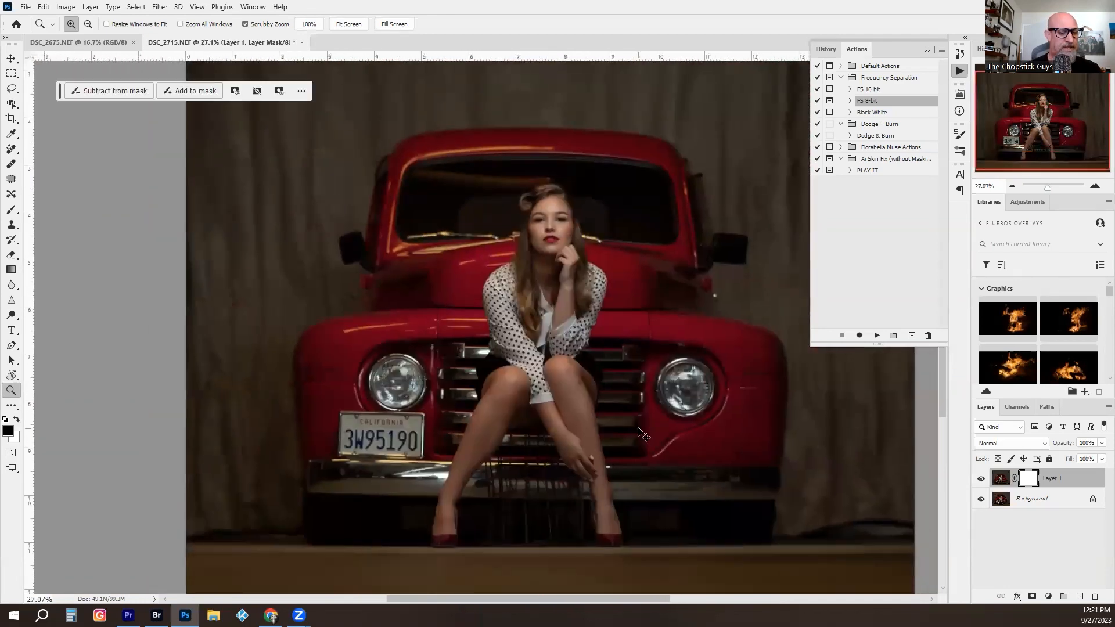
pyautogui.hotkey('ctrl', 'e')
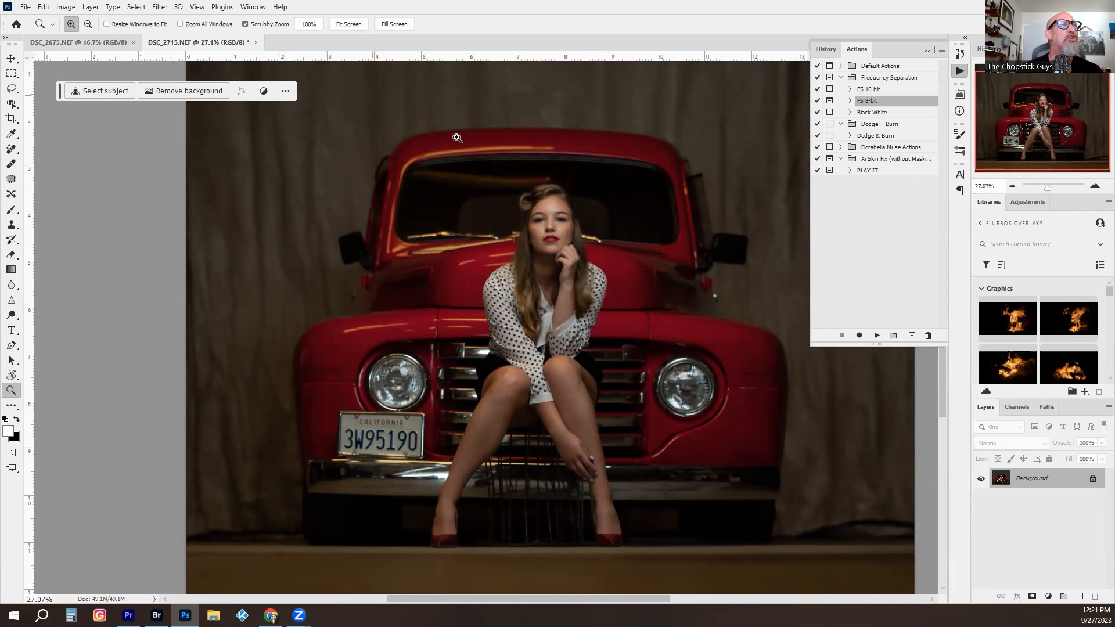
# - Add a Gradient Map adjustment layer above the Background and set its blend mode to Soft Light
pyautogui.click(1049, 598)
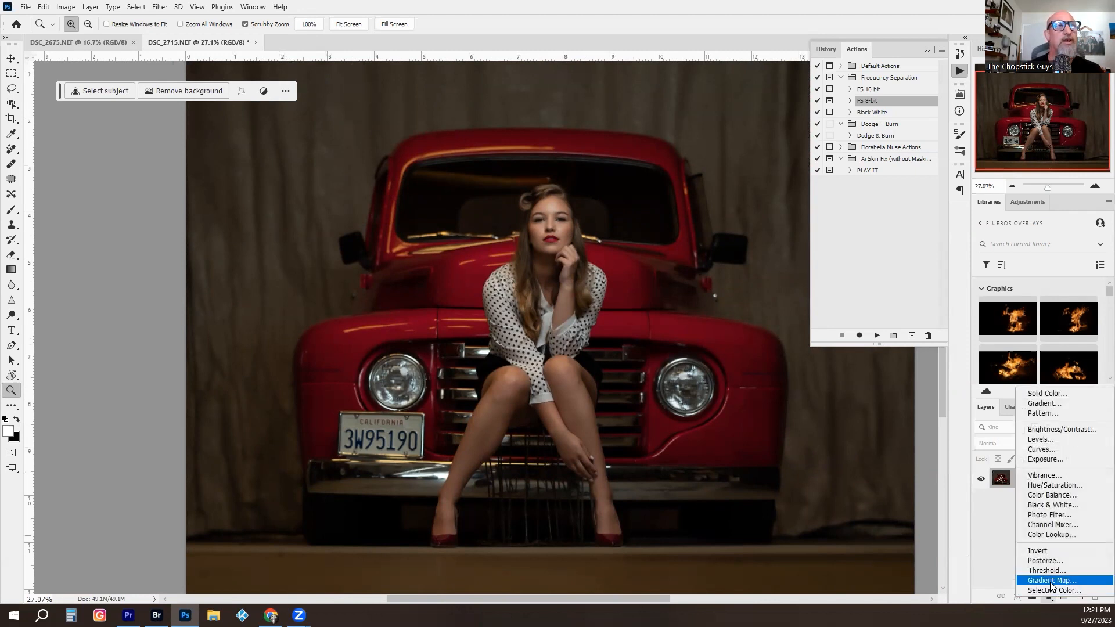
pyautogui.click(1049, 580)
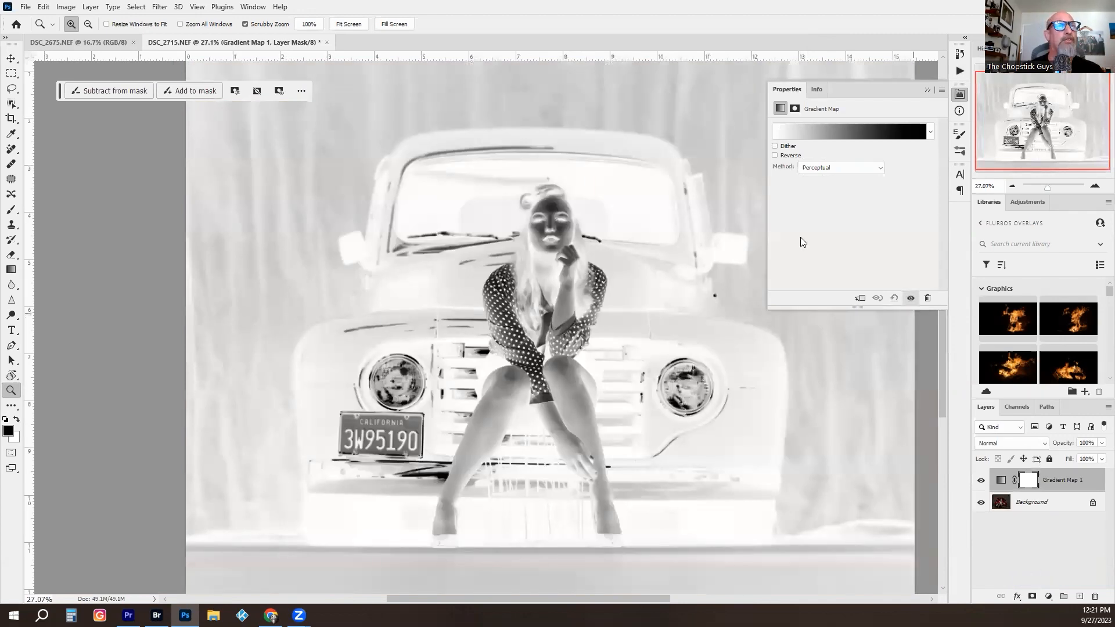
pyautogui.click(635, 263)
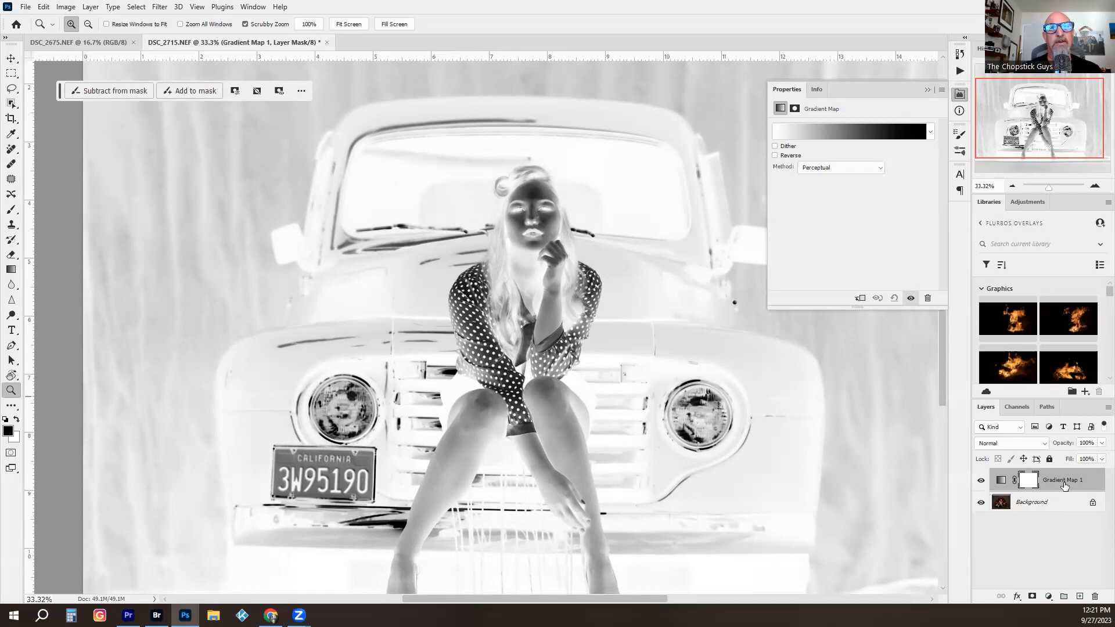
pyautogui.click(1023, 444)
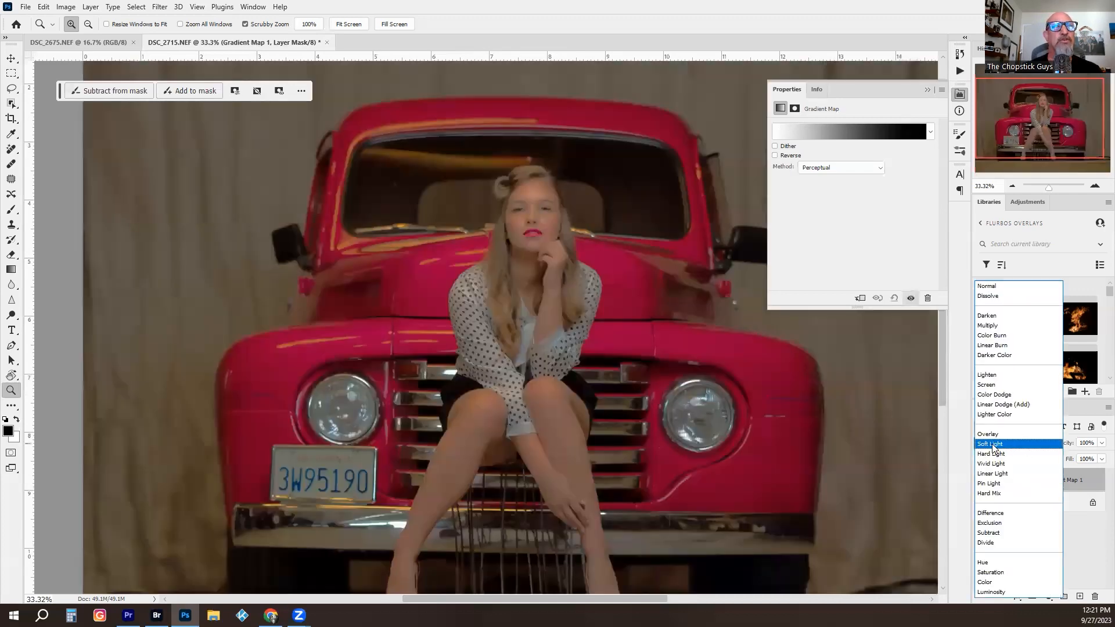
pyautogui.click(994, 446)
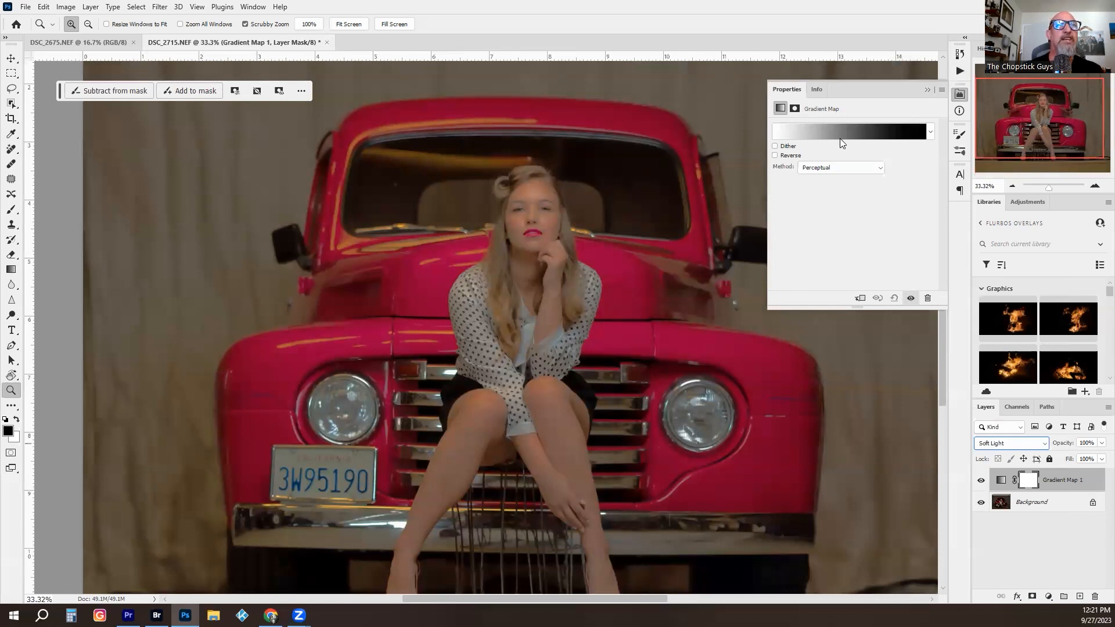
# - Open the gradient map's gradient for editing, expand the kazugfx_gradients1 presets and preview its gradients one after another on the picture
pyautogui.click(811, 131)
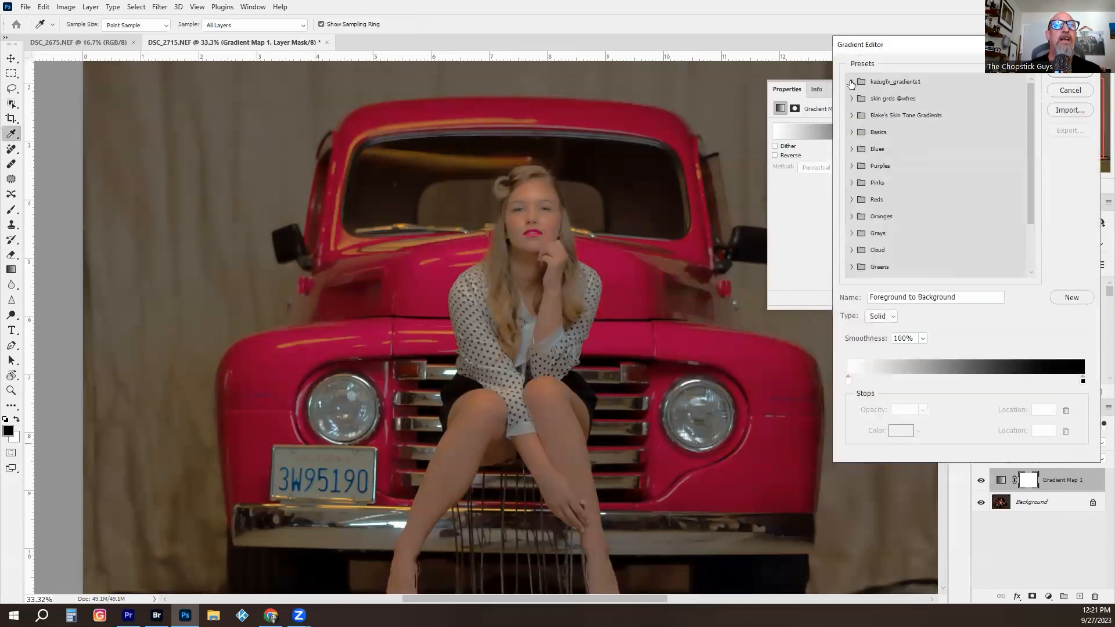
pyautogui.click(852, 81)
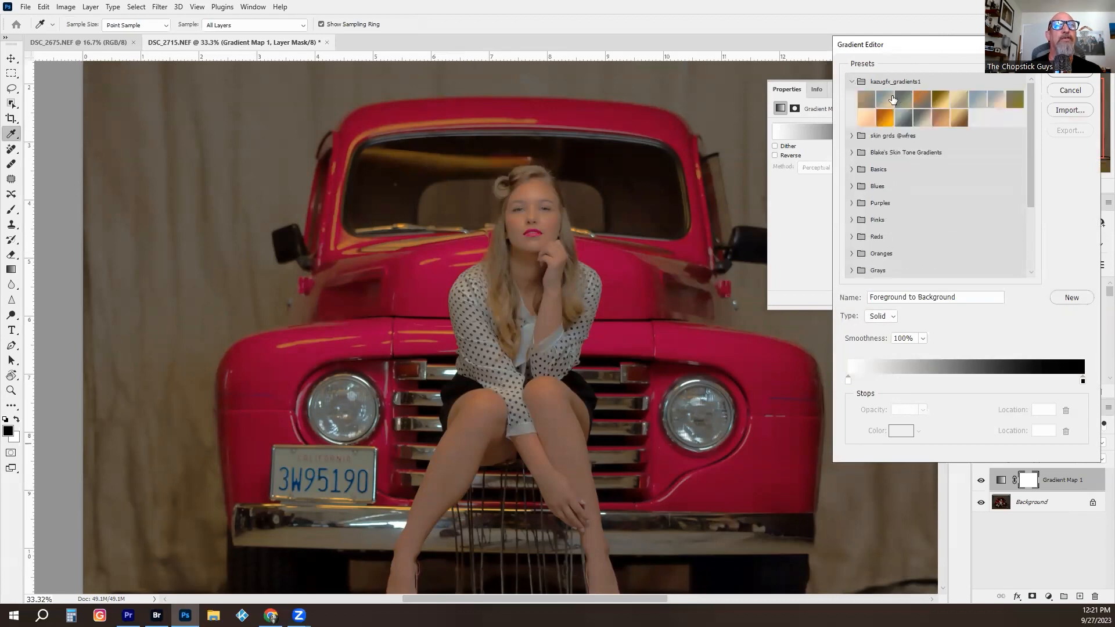
pyautogui.click(883, 98)
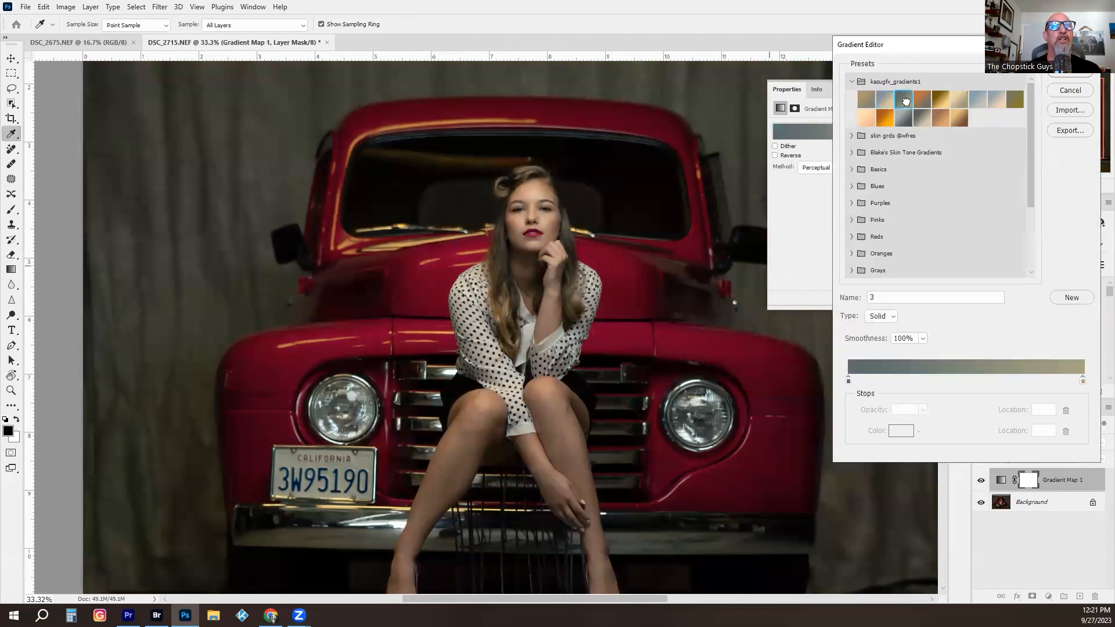
pyautogui.click(904, 99)
pyautogui.press('Right')
pyautogui.press('Right')
pyautogui.press('Right')
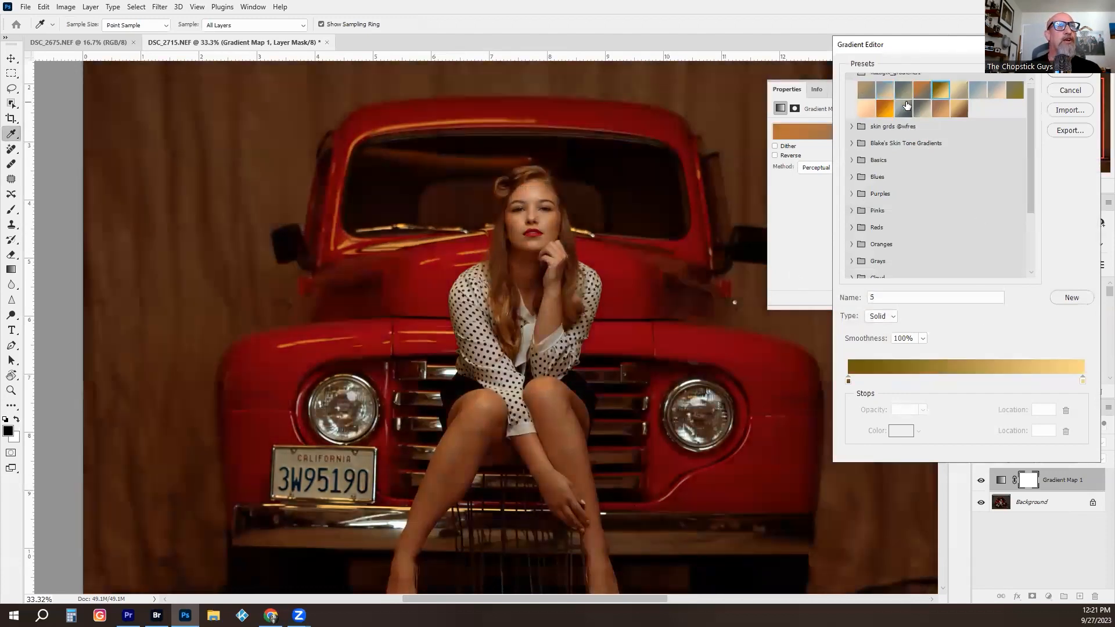
pyautogui.press('Right')
pyautogui.press('Left')
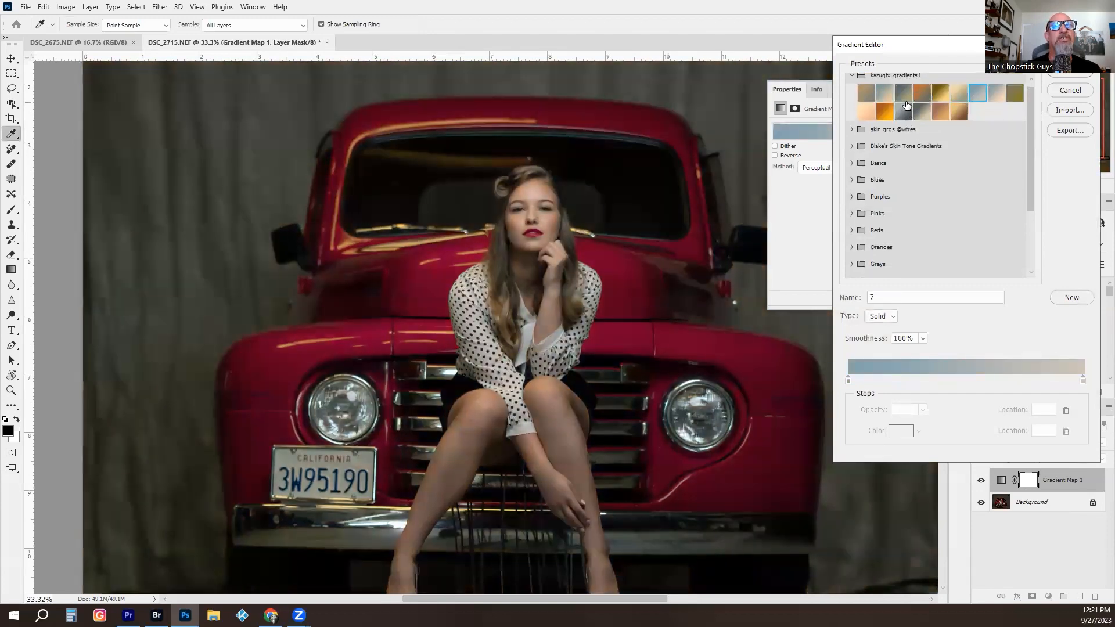
pyautogui.press('Right')
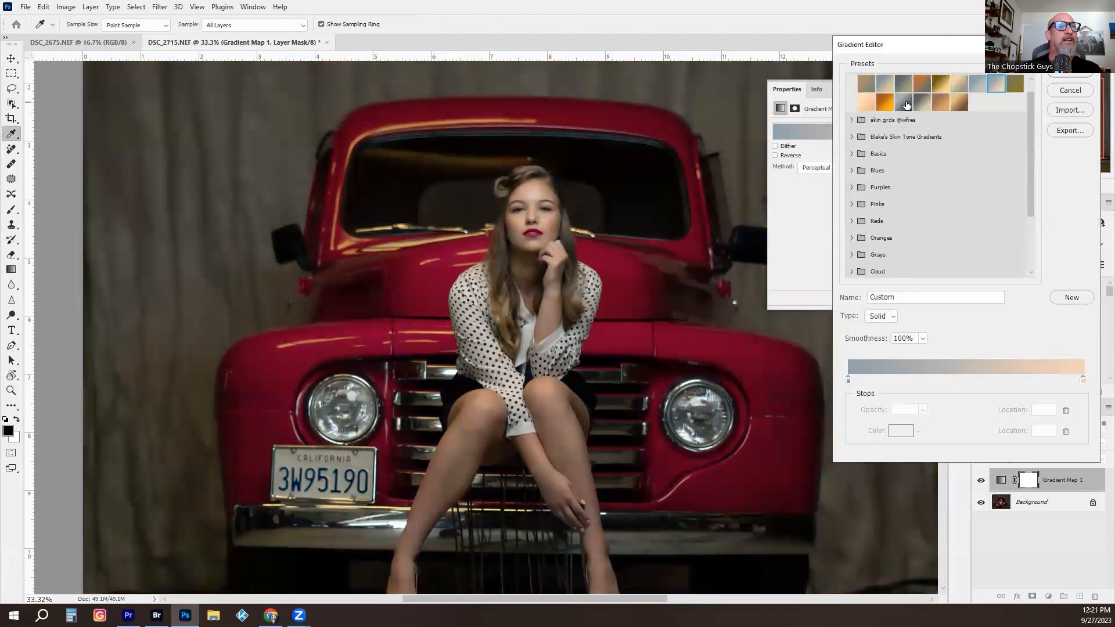
pyautogui.press('Right')
pyautogui.press('Right')
pyautogui.press('Right')
pyautogui.press('Right')
pyautogui.press('Right')
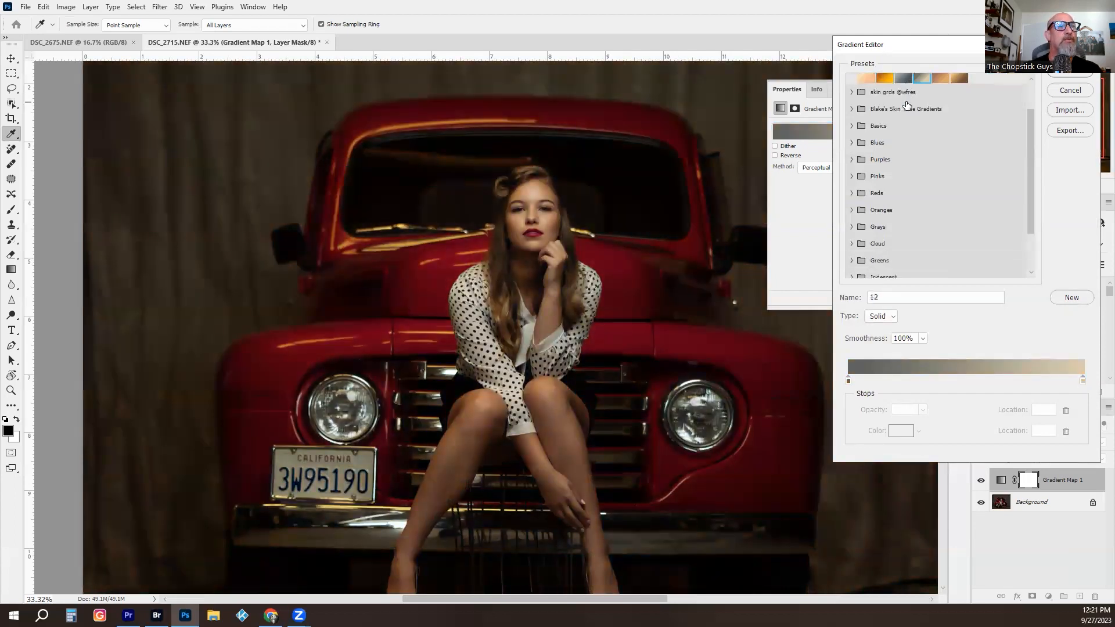
# - Apply the blue-grey to peach gradient from kazugfx_gradients1 to the gradient map and accept it
pyautogui.press('Left')
pyautogui.press('Left')
pyautogui.press('Left')
pyautogui.press('Left')
pyautogui.press('Left')
pyautogui.press('Left')
pyautogui.press('Right')
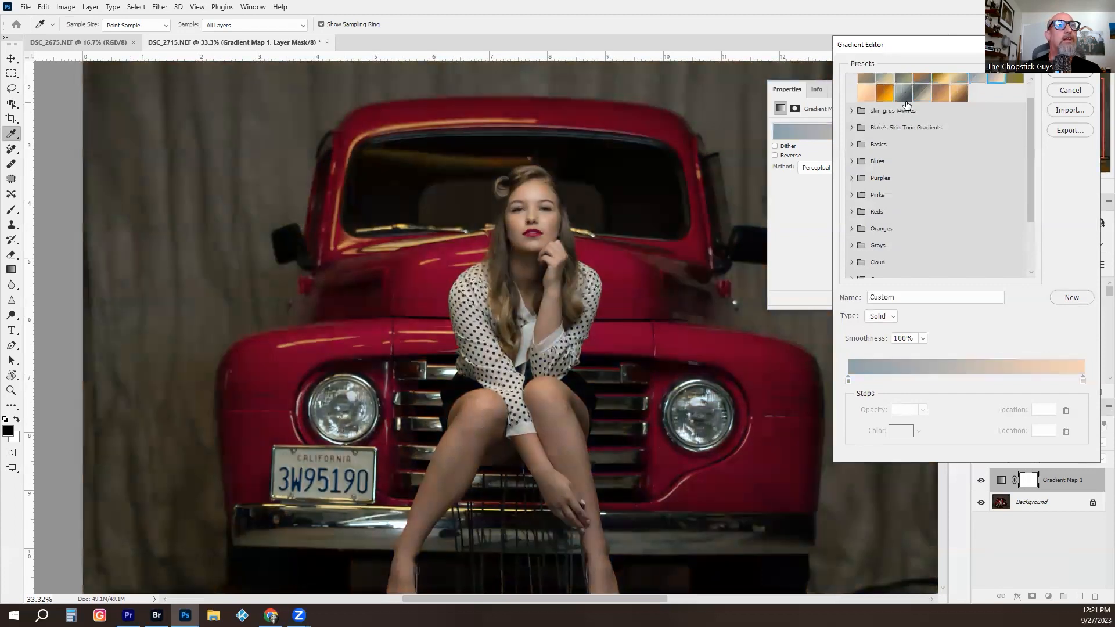
pyautogui.press('z')
pyautogui.click(1072, 75)
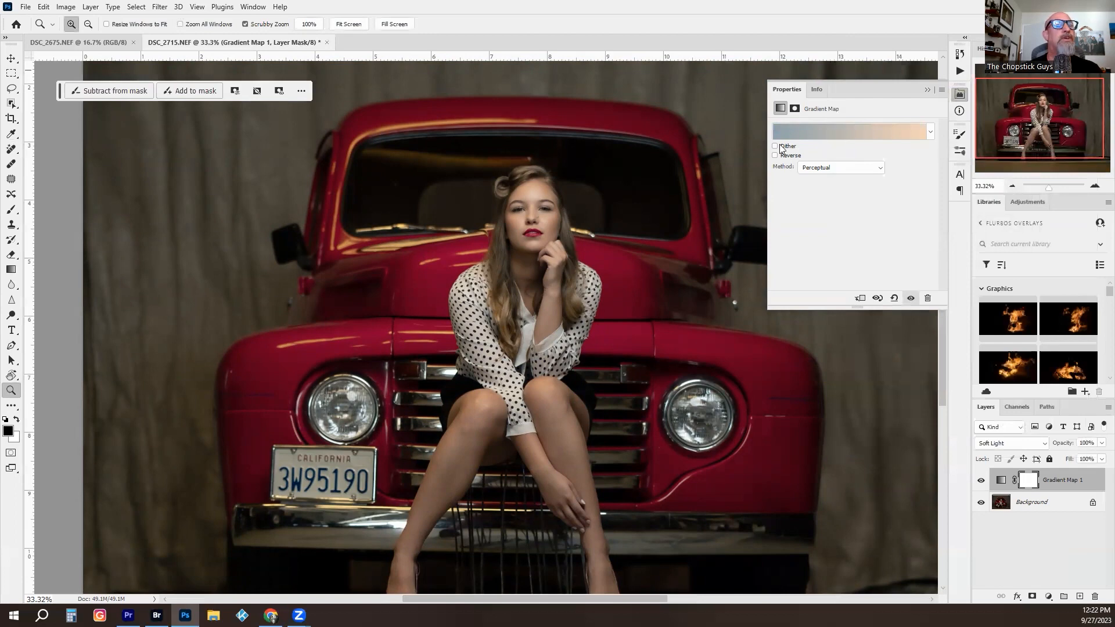
# - Try several opacities for the Gradient Map 1 layer and set it to 75%
pyautogui.moveTo(649, 291); pyautogui.dragTo(541, 348)
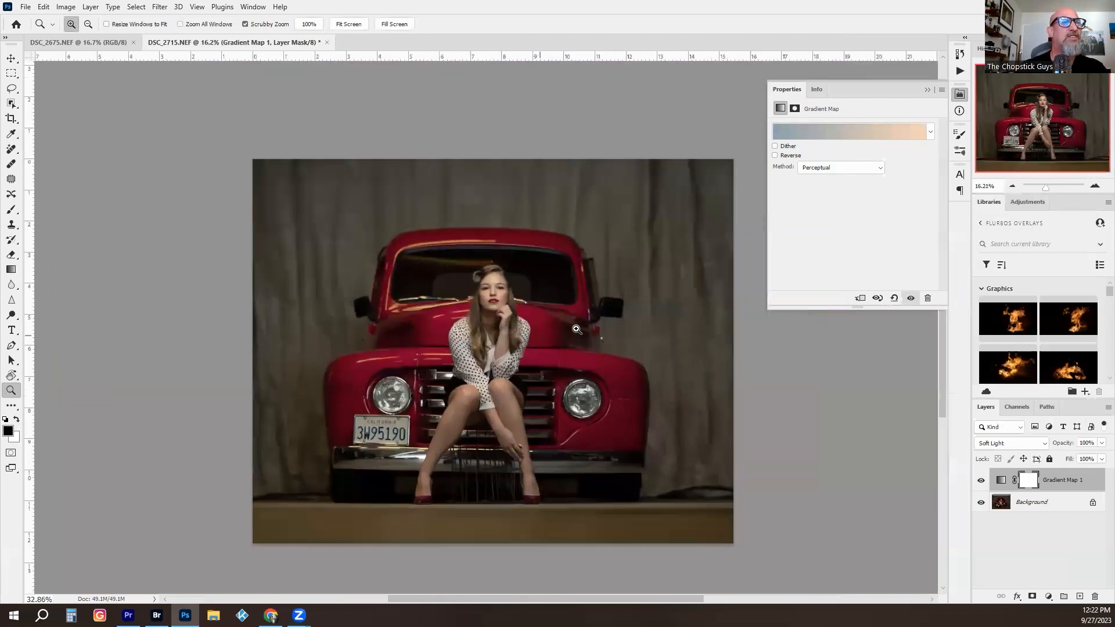
pyautogui.scroll(3, 560, 332)
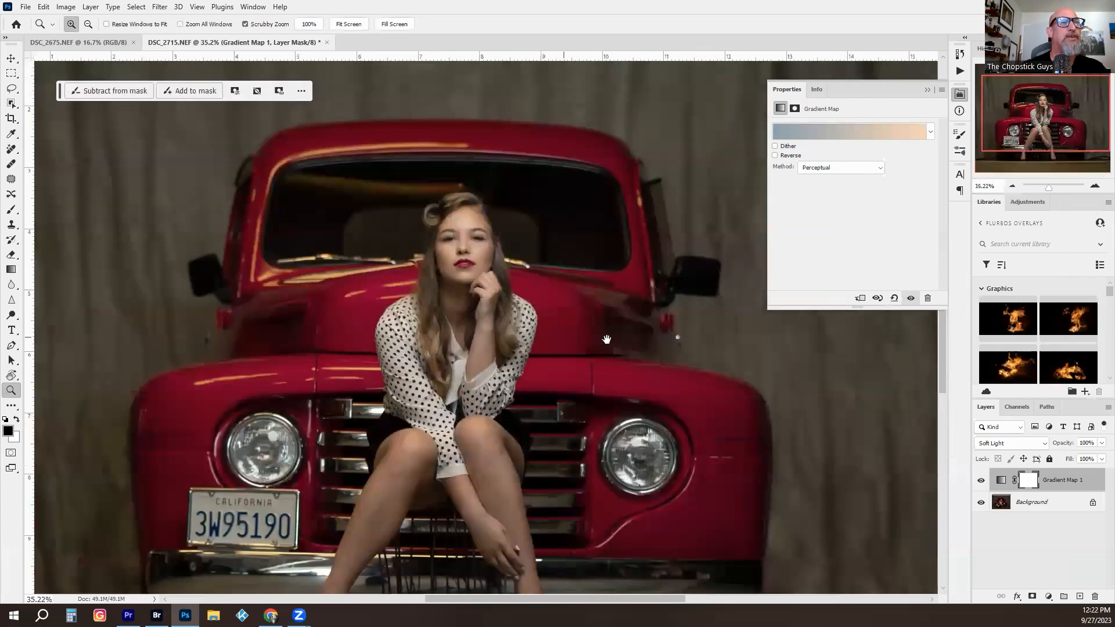
pyautogui.moveTo(606, 339); pyautogui.dragTo(649, 341)
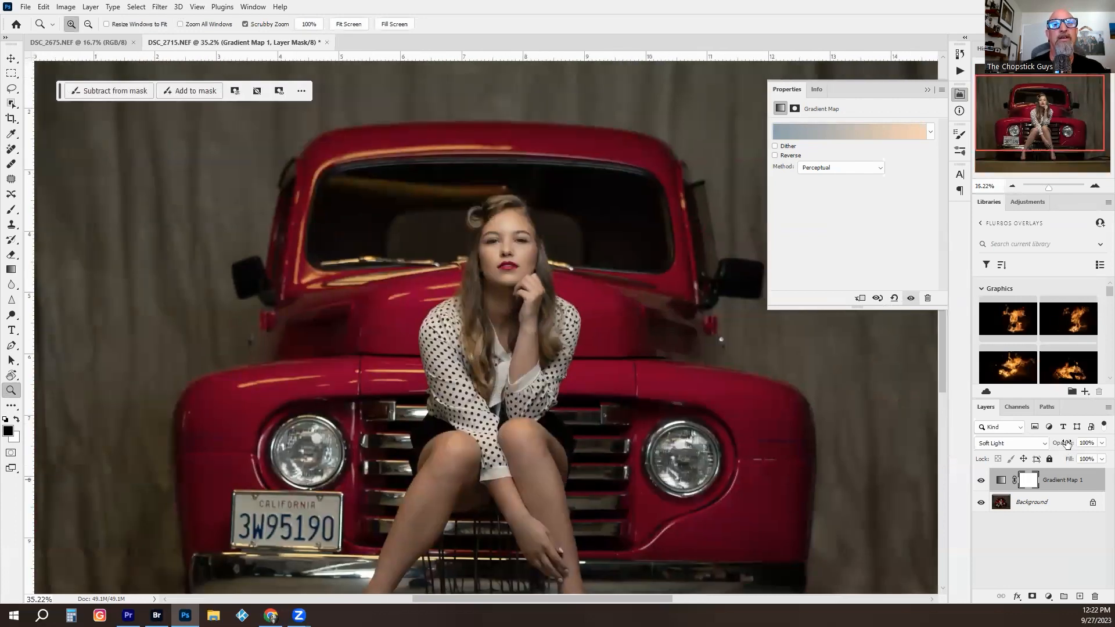
pyautogui.moveTo(1066, 444); pyautogui.dragTo(1007, 444)
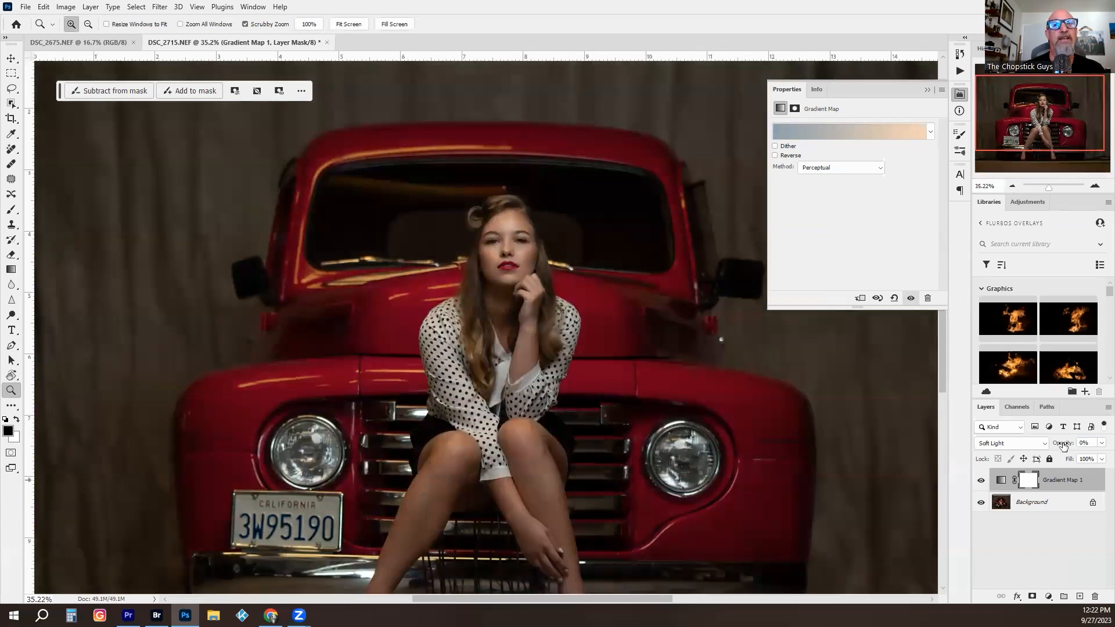
pyautogui.click(1081, 442)
pyautogui.write('67')
pyautogui.press('Return')
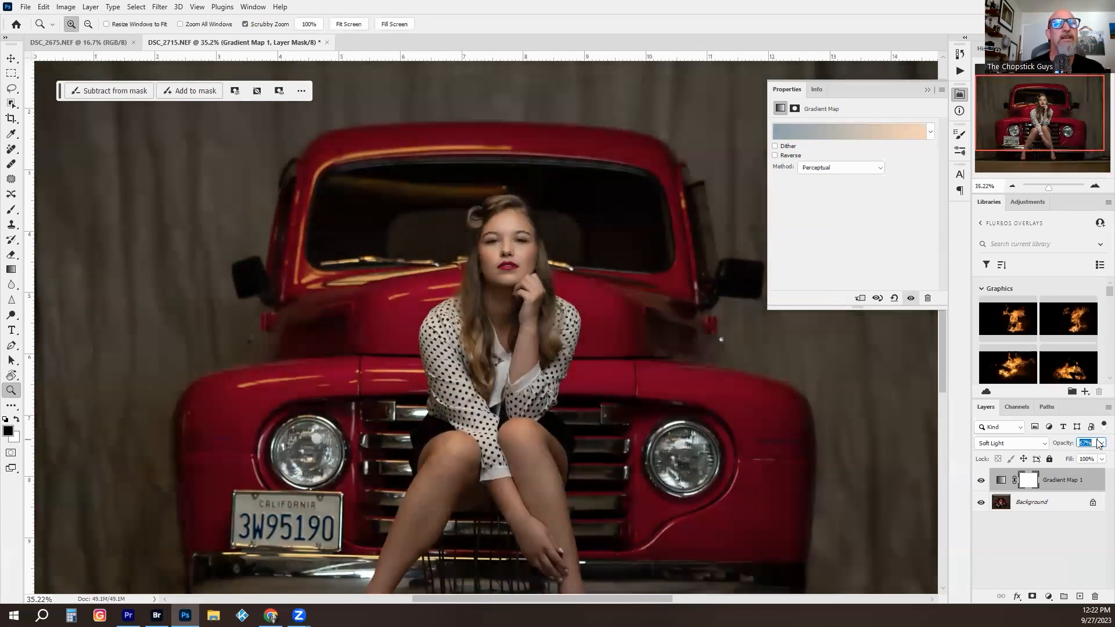
pyautogui.moveTo(1057, 445); pyautogui.dragTo(1071, 445)
# - Compare the whole picture with and without Gradient Map 1, and merge that layer into the Background
pyautogui.moveTo(595, 384); pyautogui.dragTo(550, 378)
pyautogui.moveTo(532, 363); pyautogui.dragTo(482, 313)
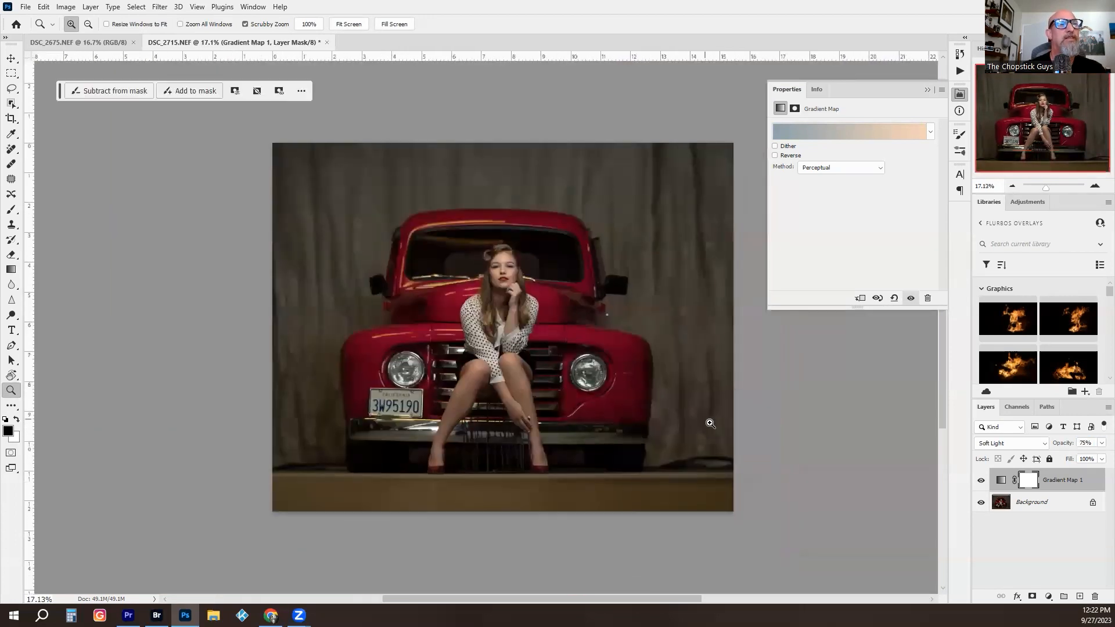
pyautogui.click(981, 480)
pyautogui.moveTo(592, 318); pyautogui.dragTo(621, 314)
pyautogui.click(981, 480)
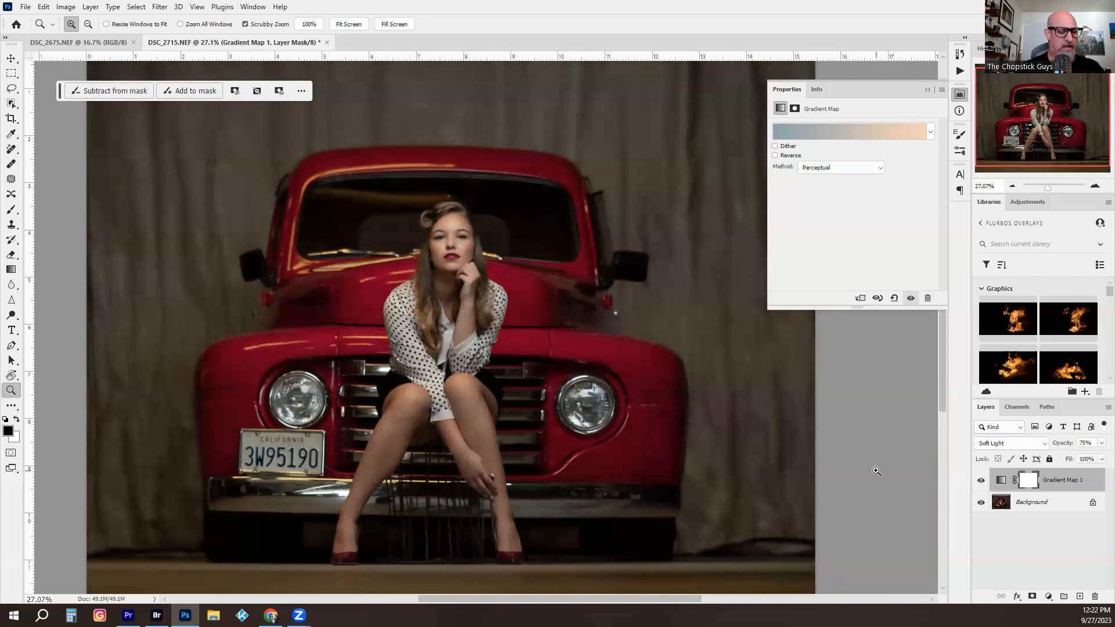
pyautogui.press('Delete')
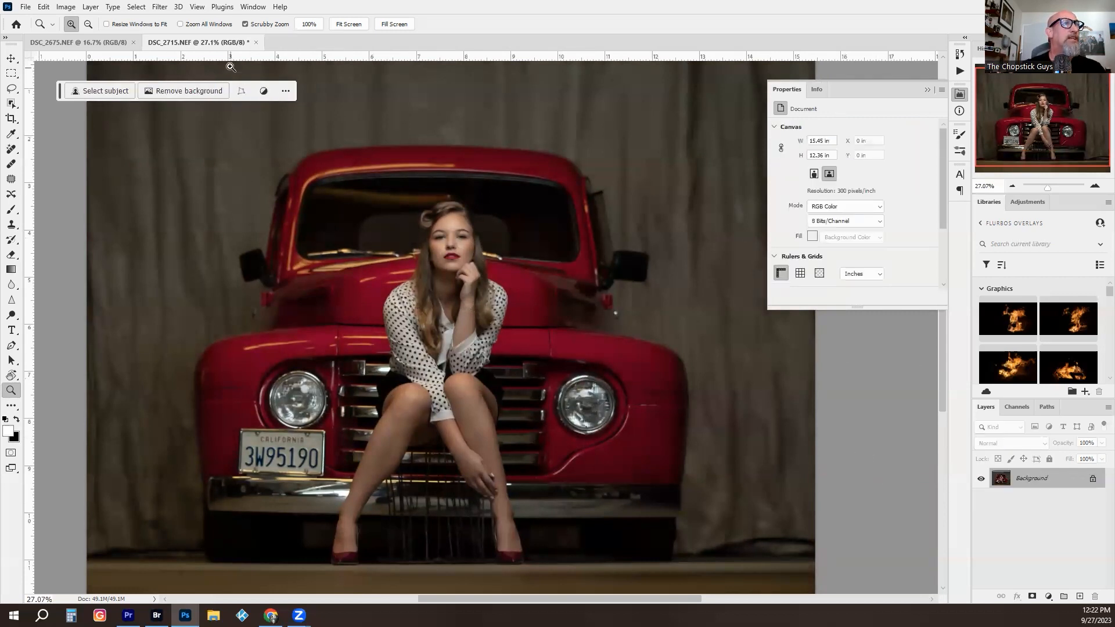
# - Open the merged picture in the Exposure X7 filter
pyautogui.click(160, 7)
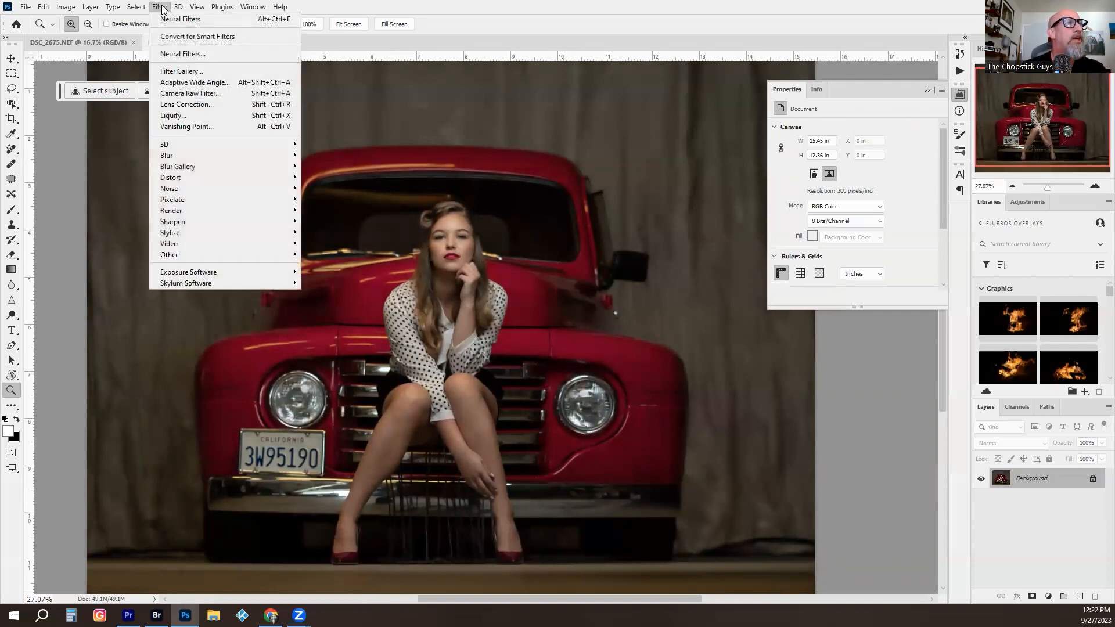
pyautogui.moveTo(237, 268)
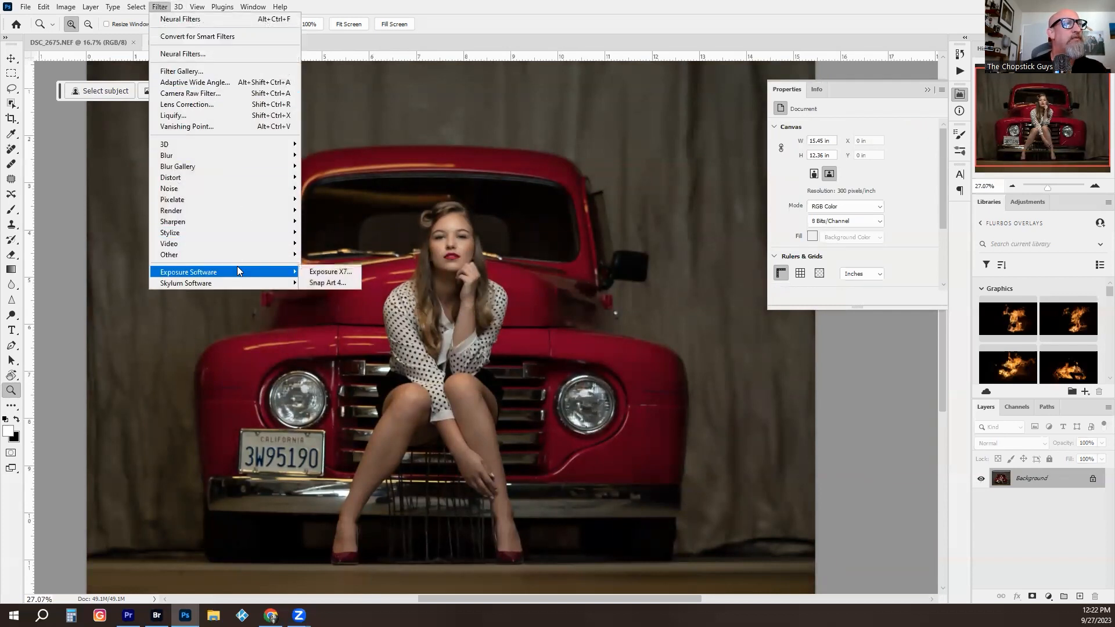
pyautogui.click(335, 273)
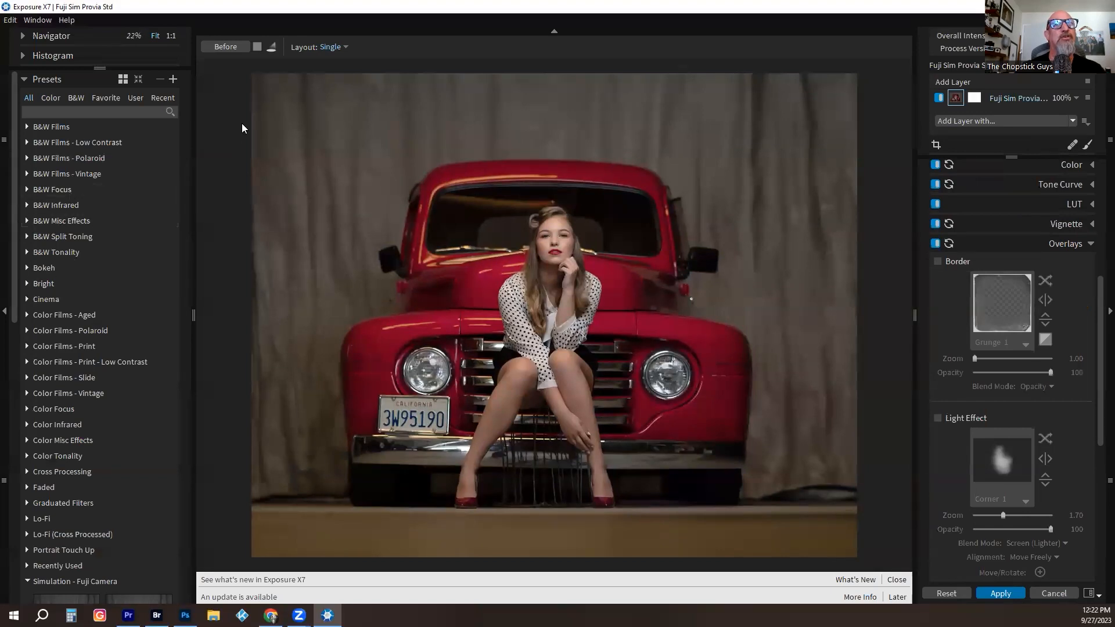
# - Compare Fuji Sim Velvia Vivid with Fuji Sim Provia Std among the Fuji camera simulations and apply Provia Std to the picture
pyautogui.moveTo(17, 199); pyautogui.dragTo(35, 362)
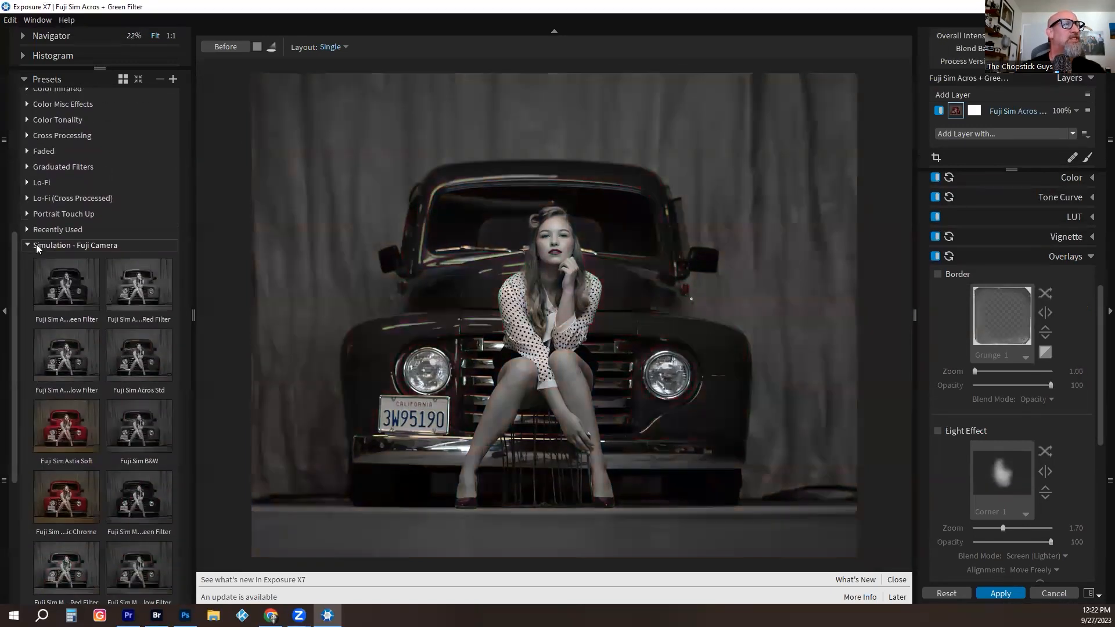
pyautogui.moveTo(14, 279); pyautogui.dragTo(8, 497)
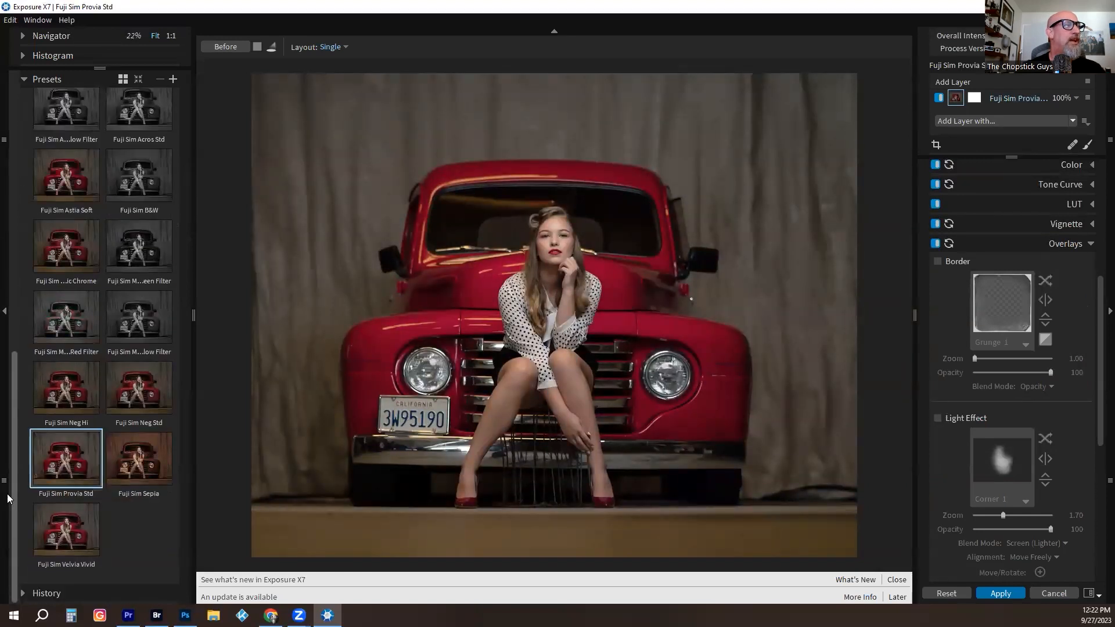
pyautogui.click(86, 527)
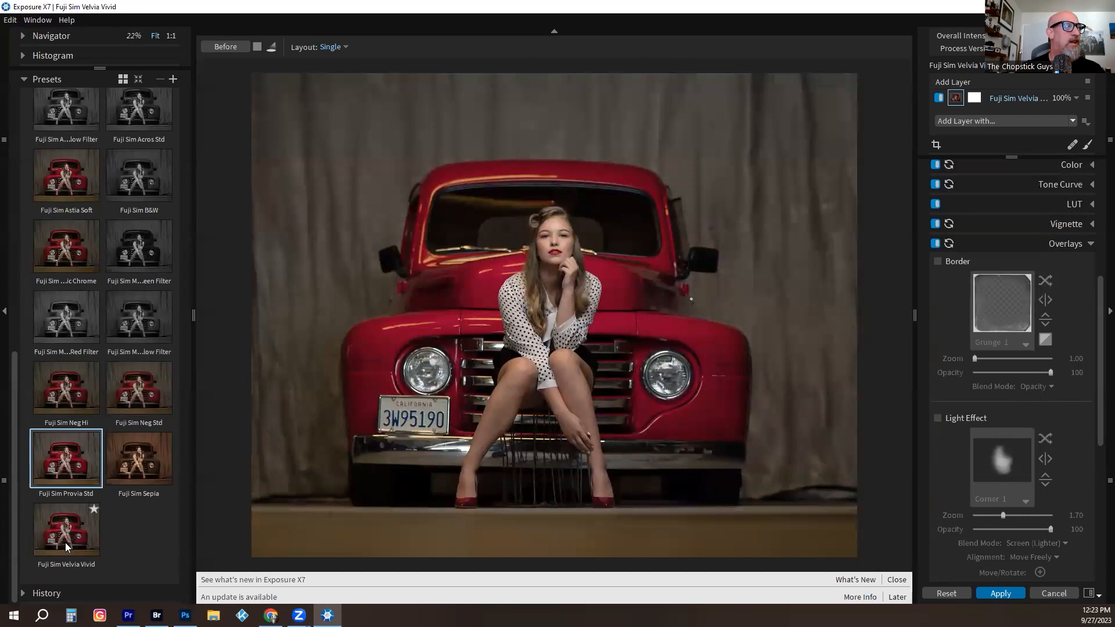
pyautogui.click(69, 455)
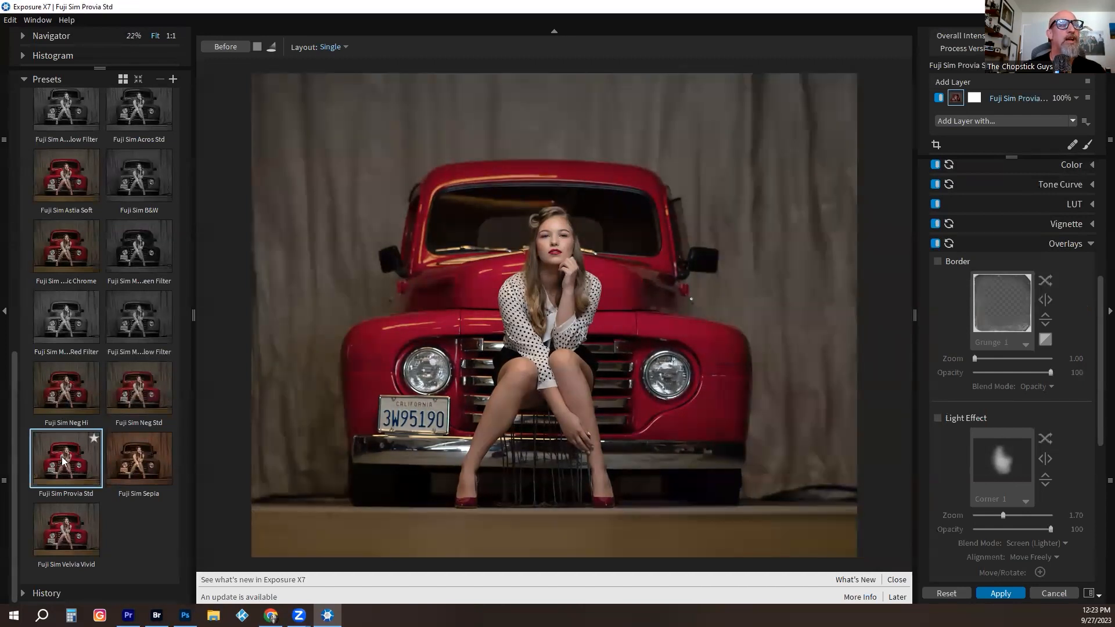
pyautogui.click(980, 595)
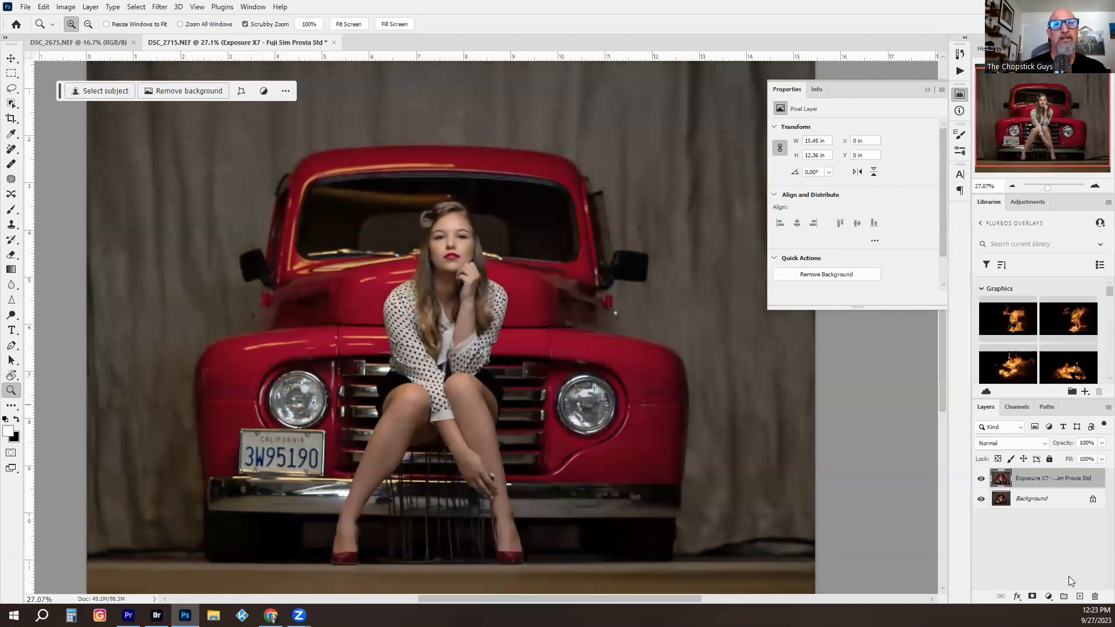
# - Compare the picture with and without the Exposure X7 layer and check the result in the whole frame
pyautogui.click(980, 478)
pyautogui.click(981, 478)
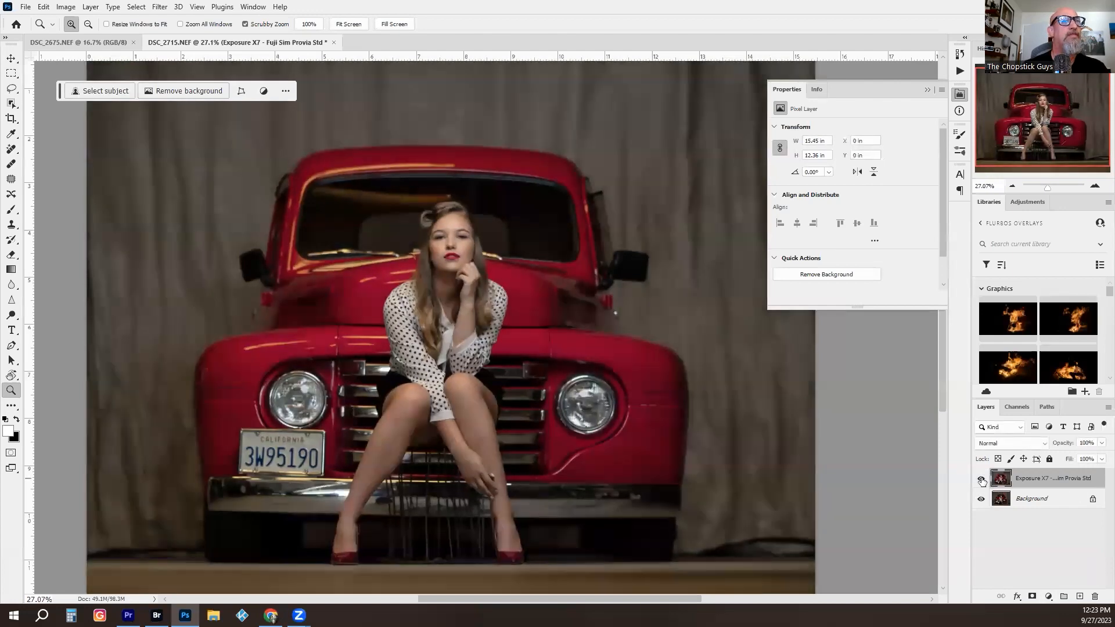
pyautogui.moveTo(439, 241)
pyautogui.mouseDown()
pyautogui.moveTo(522, 247)
pyautogui.moveTo(438, 255)
pyautogui.mouseUp()
pyautogui.moveTo(524, 279); pyautogui.dragTo(498, 296)
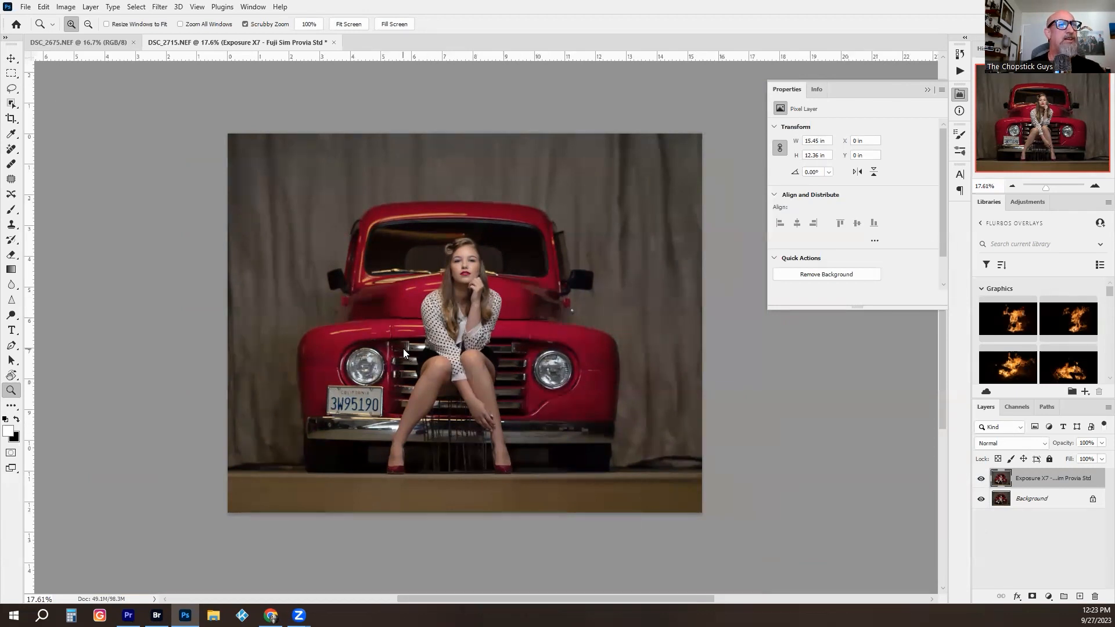
# - Start saving the picture as DSC_2715 and bring up the available file formats
pyautogui.hotkey('ctrl', 's')
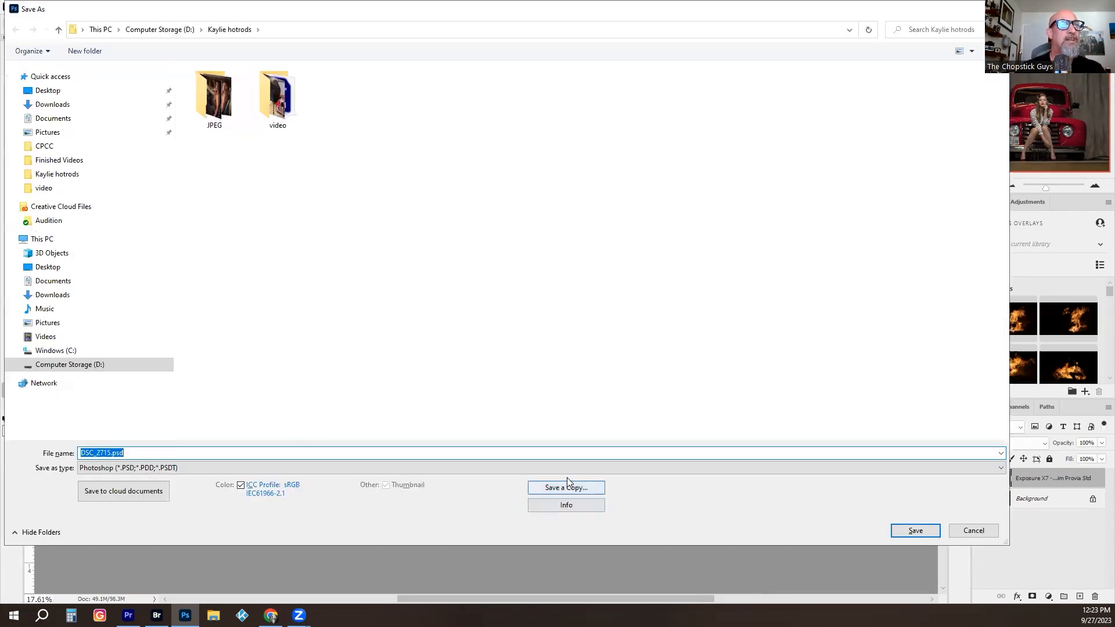
pyautogui.click(558, 463)
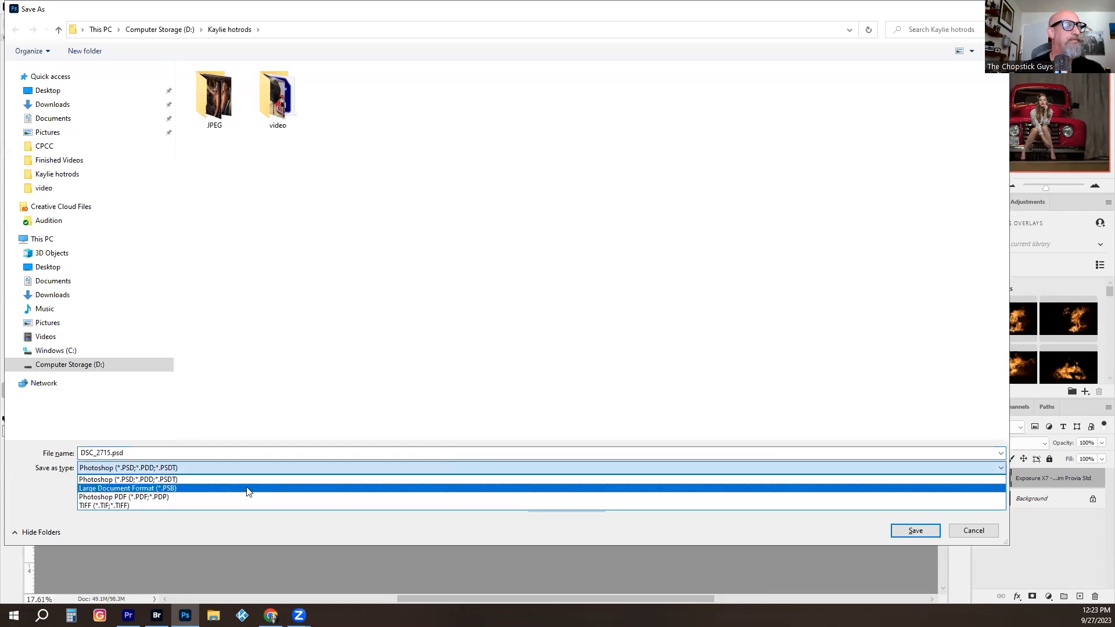